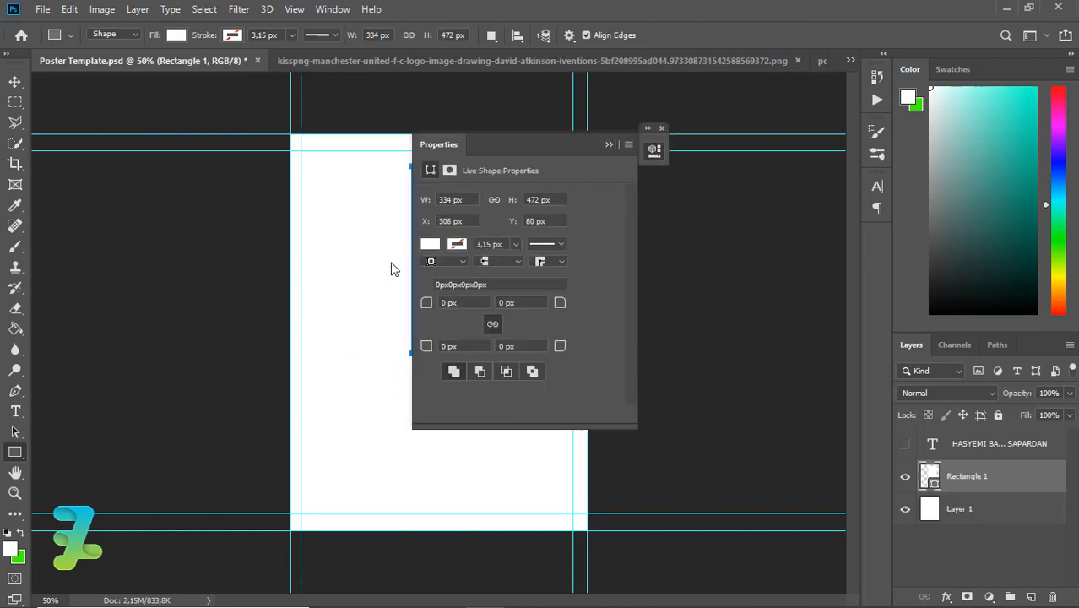
Step: Fill the rectangle with red and shift it slightly toward the poster's right margin
click(429, 249)
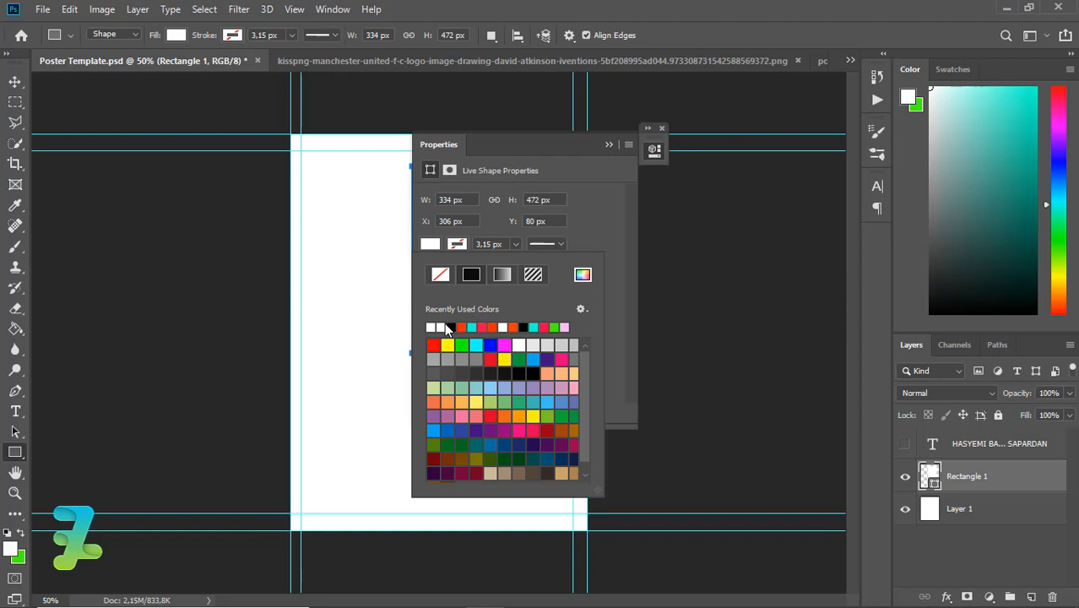
click(611, 145)
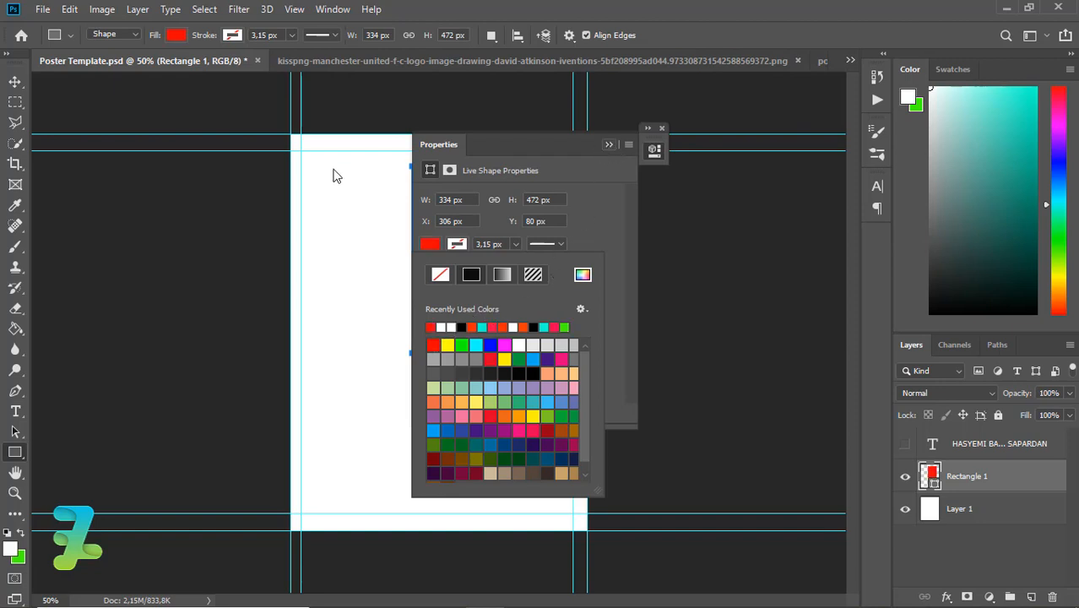
click(14, 82)
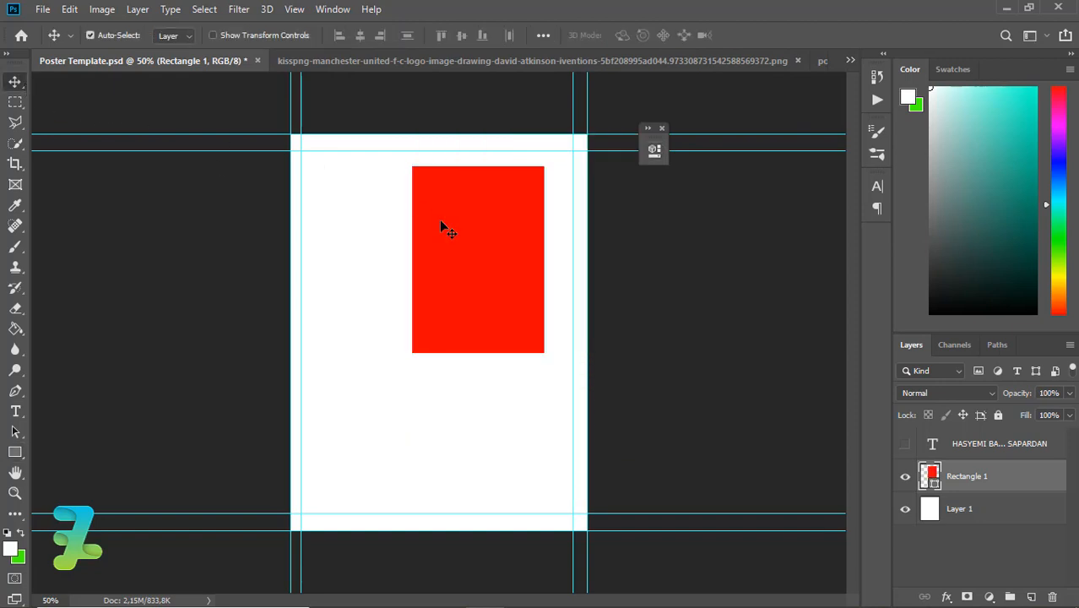
drag(483, 238, 474, 230)
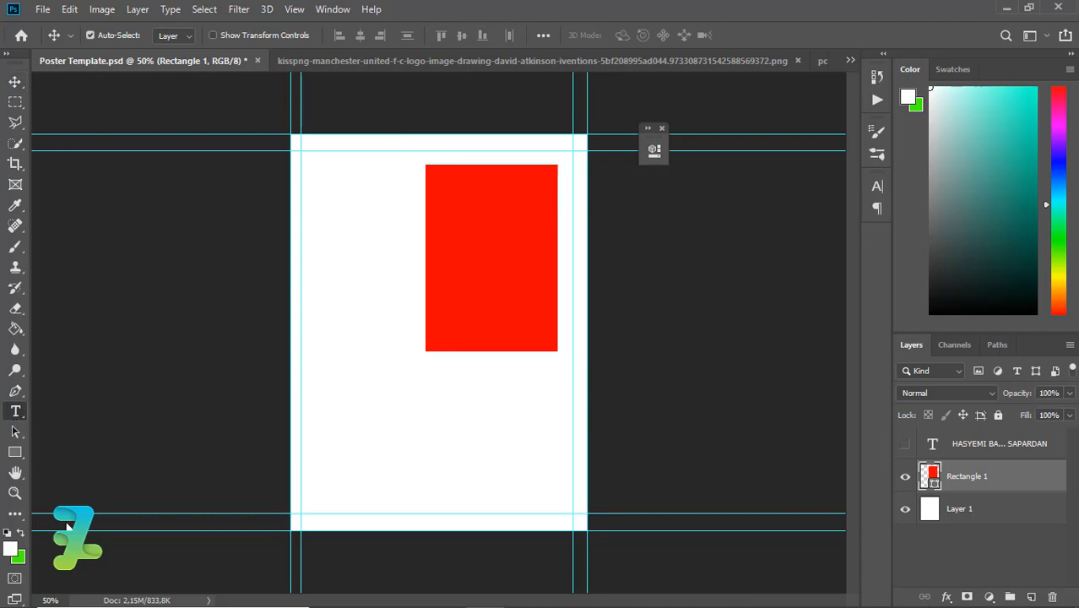
Step: Set the foreground color to the red sampled from the rectangle
click(11, 551)
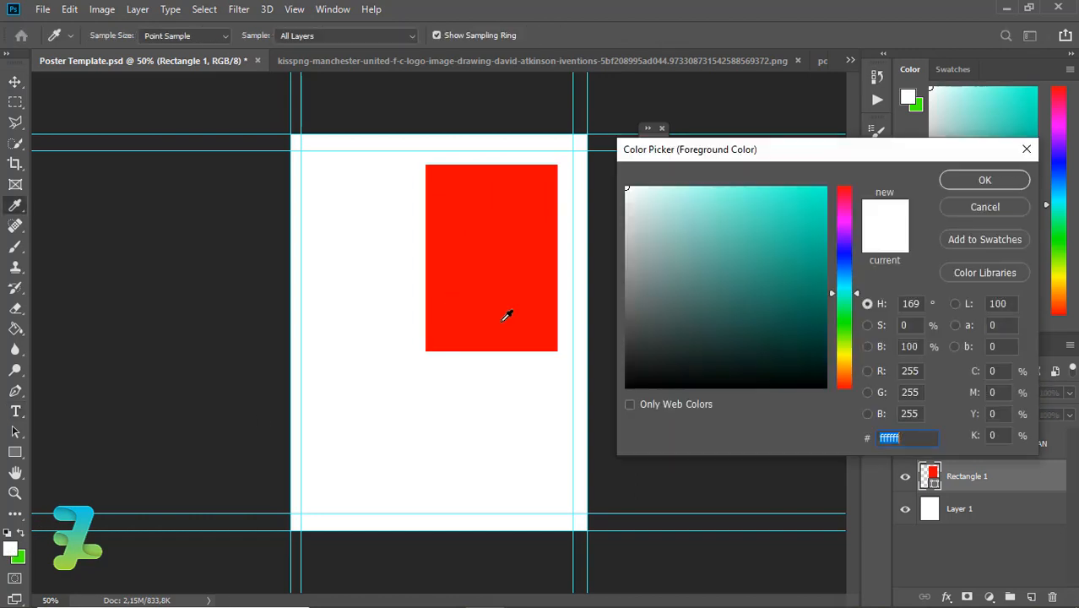
click(492, 274)
click(981, 181)
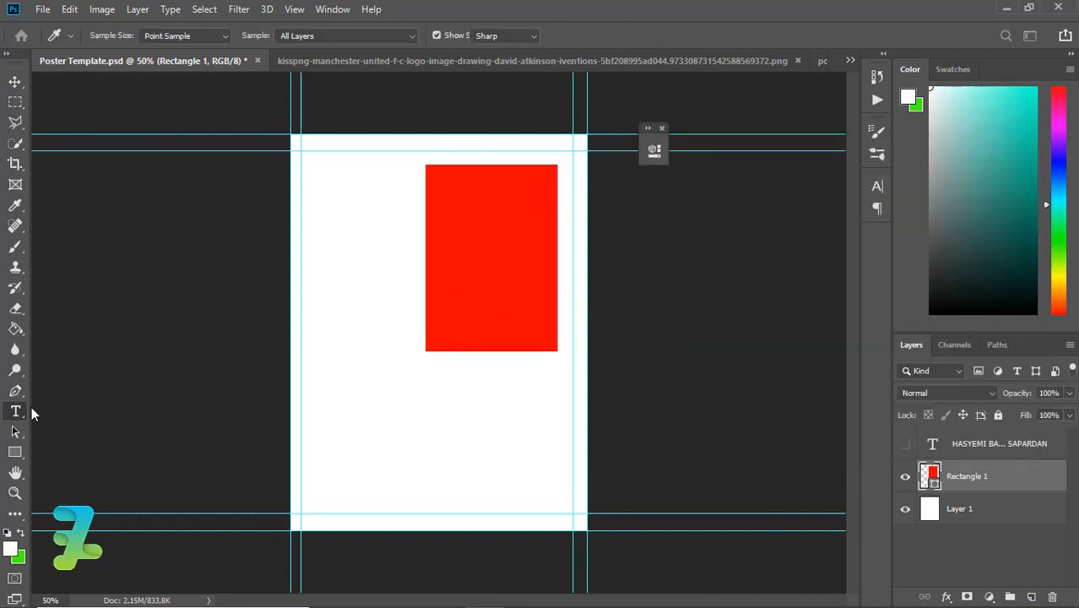
Step: Add the text "POGBA" in the Roboto font, starting near the poster's left margin
click(17, 412)
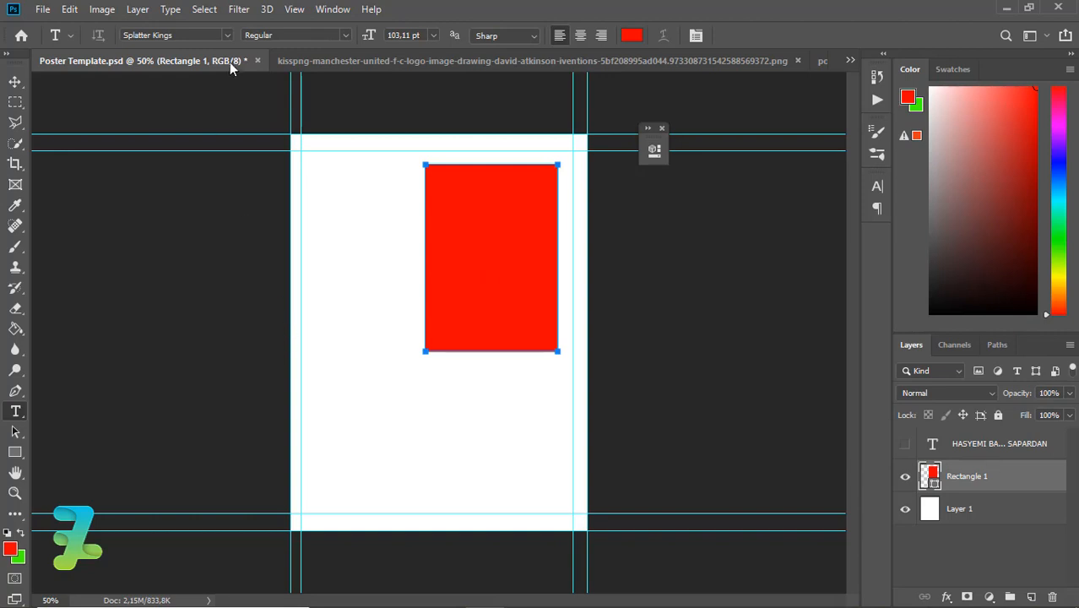
click(227, 35)
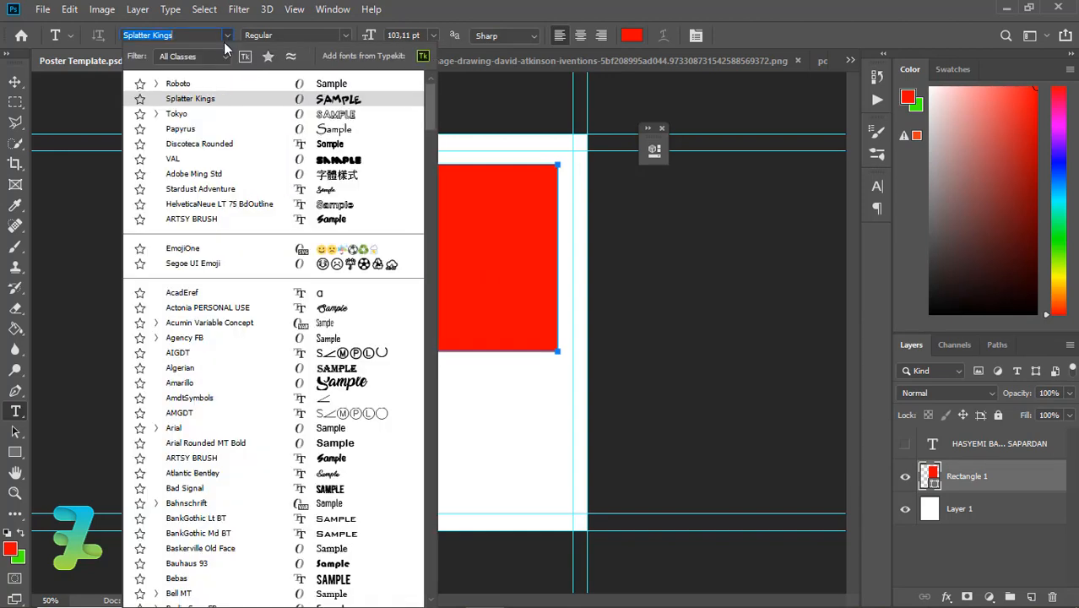
click(189, 85)
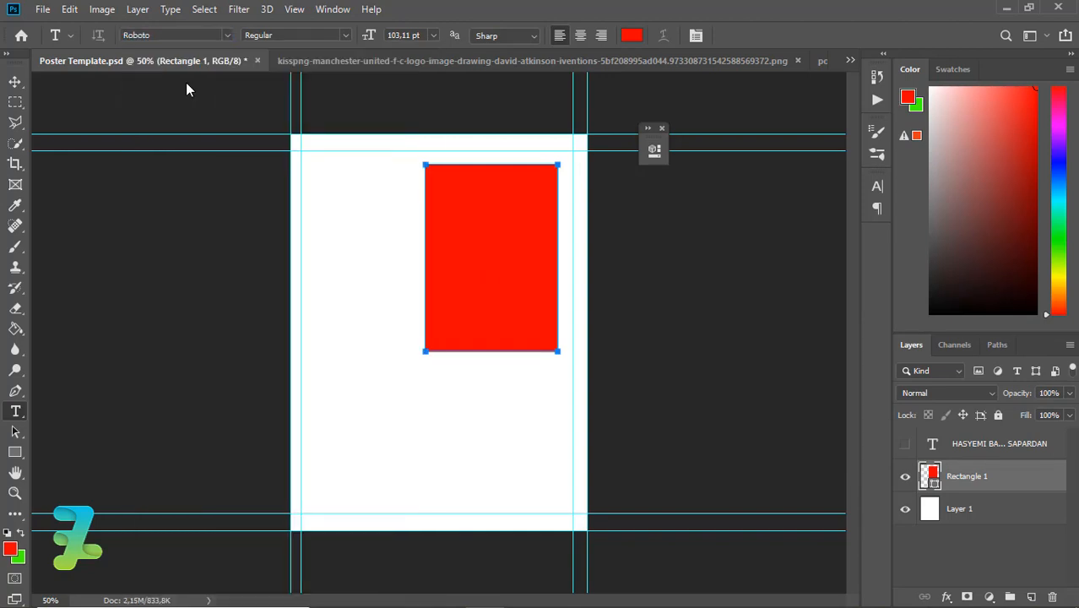
click(323, 312)
click(322, 311)
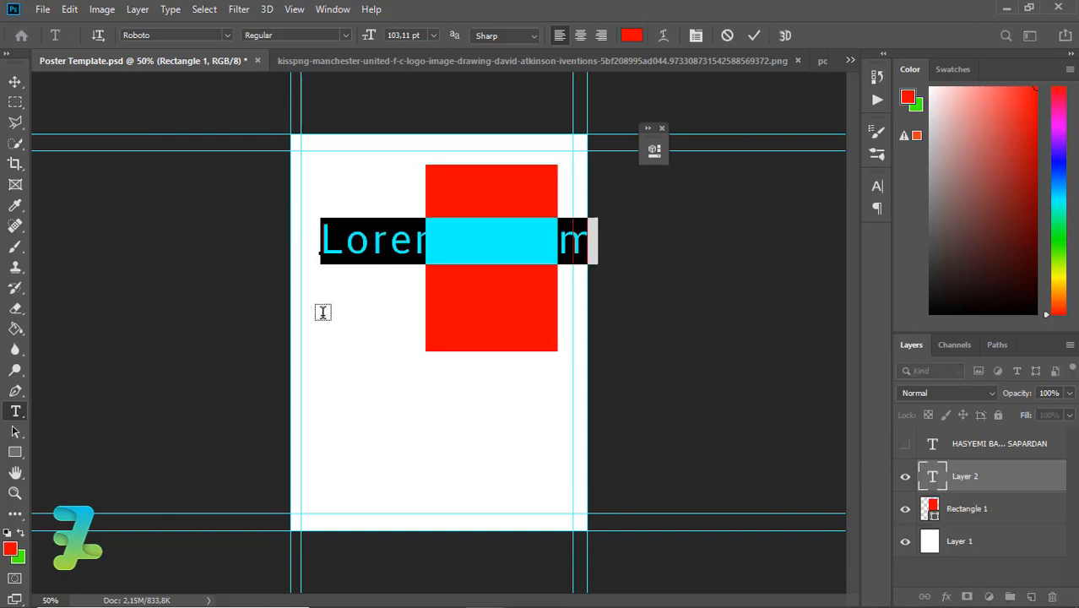
text(POGBA)
Step: Set the POGBA text's font style to Black and its tracking to -40
key(ctrl+a)
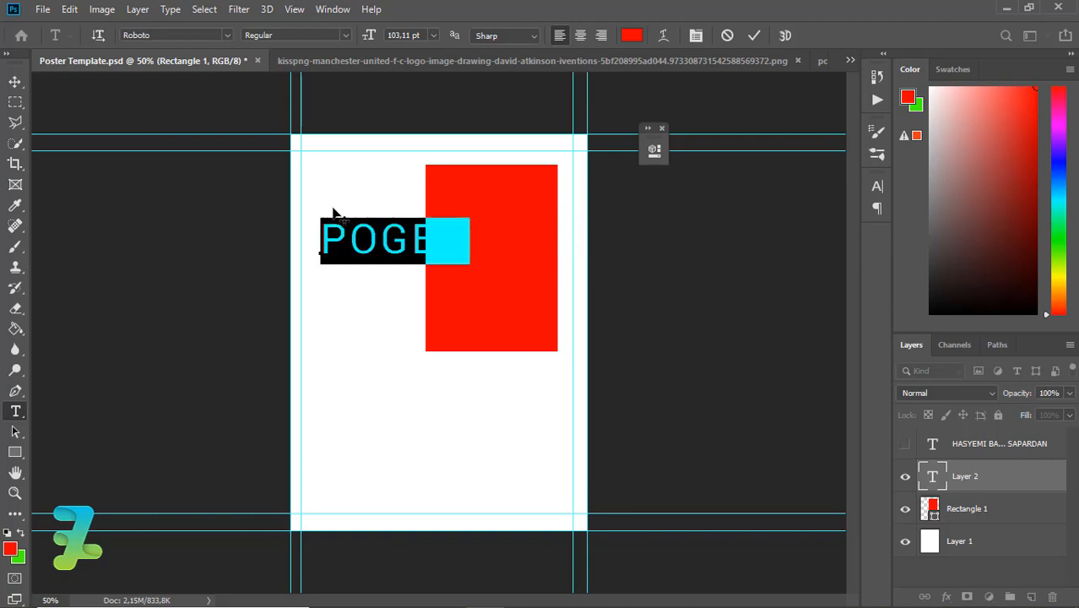
click(345, 35)
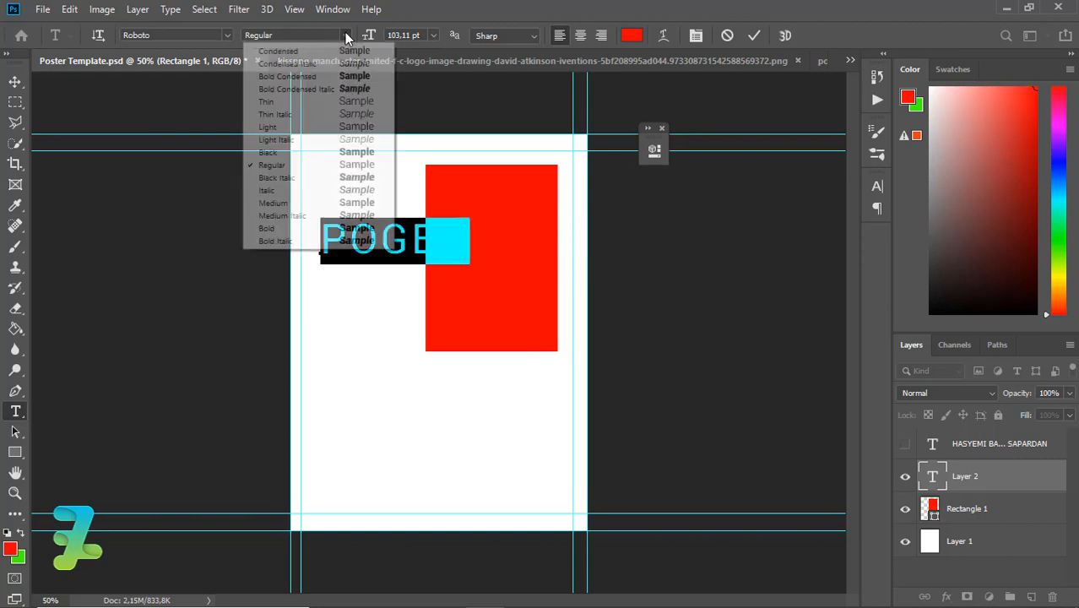
click(308, 154)
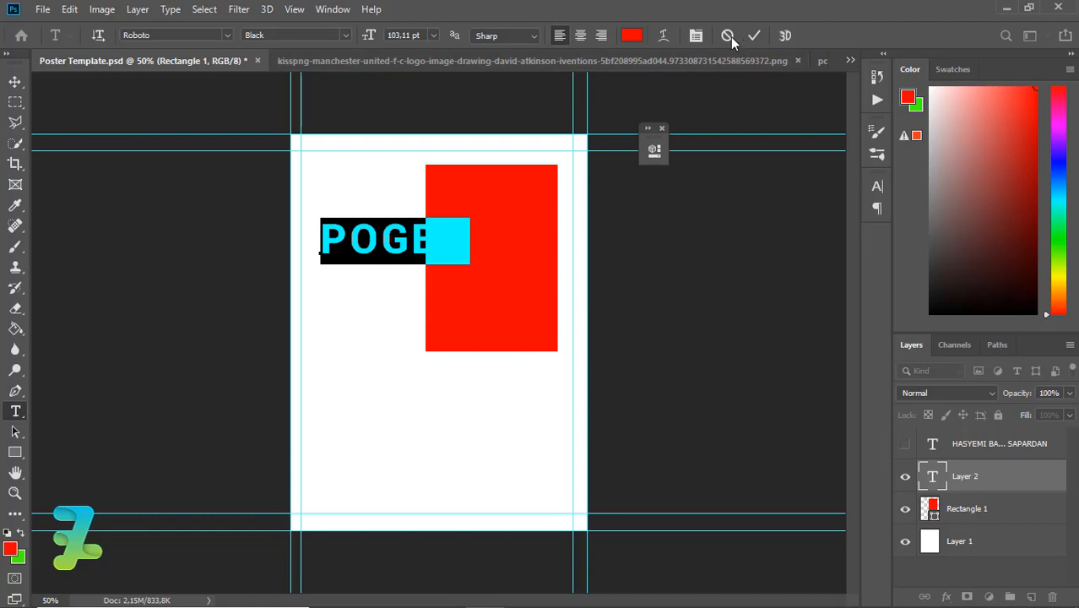
click(695, 35)
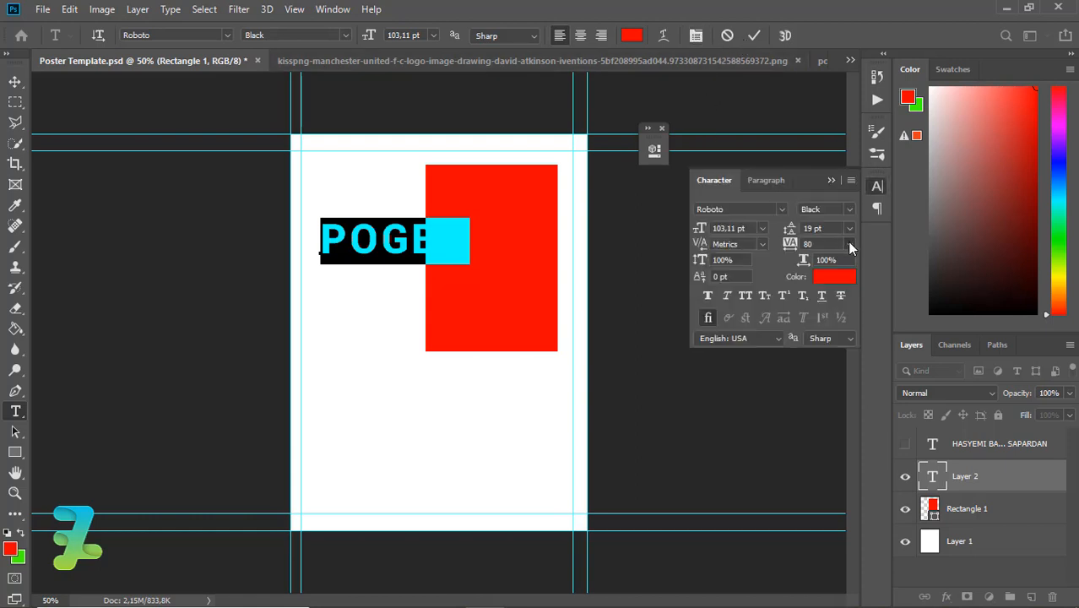
click(849, 244)
click(816, 339)
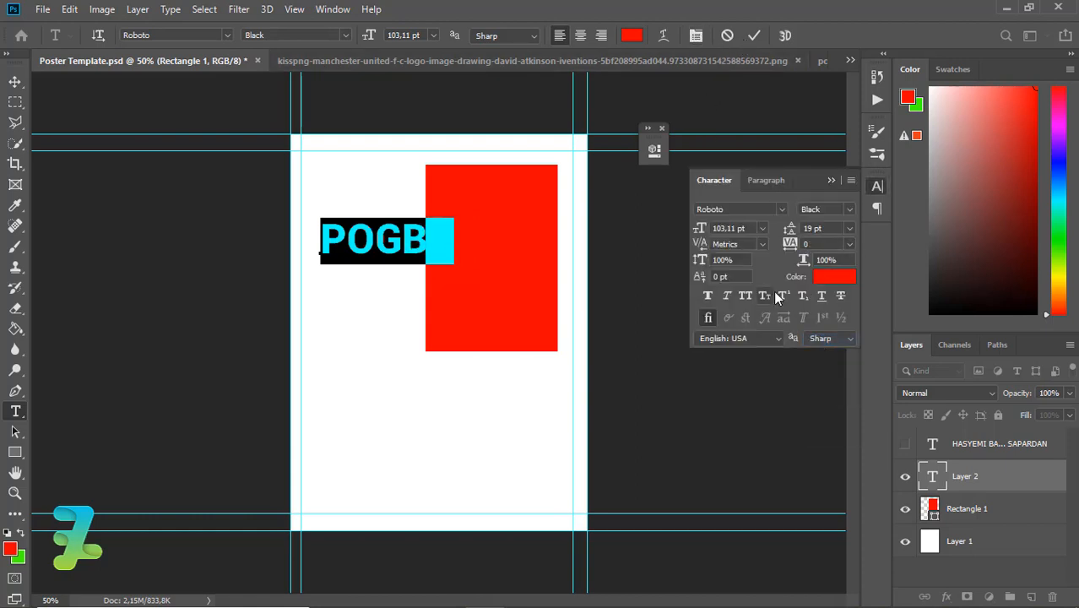
drag(789, 244, 789, 244)
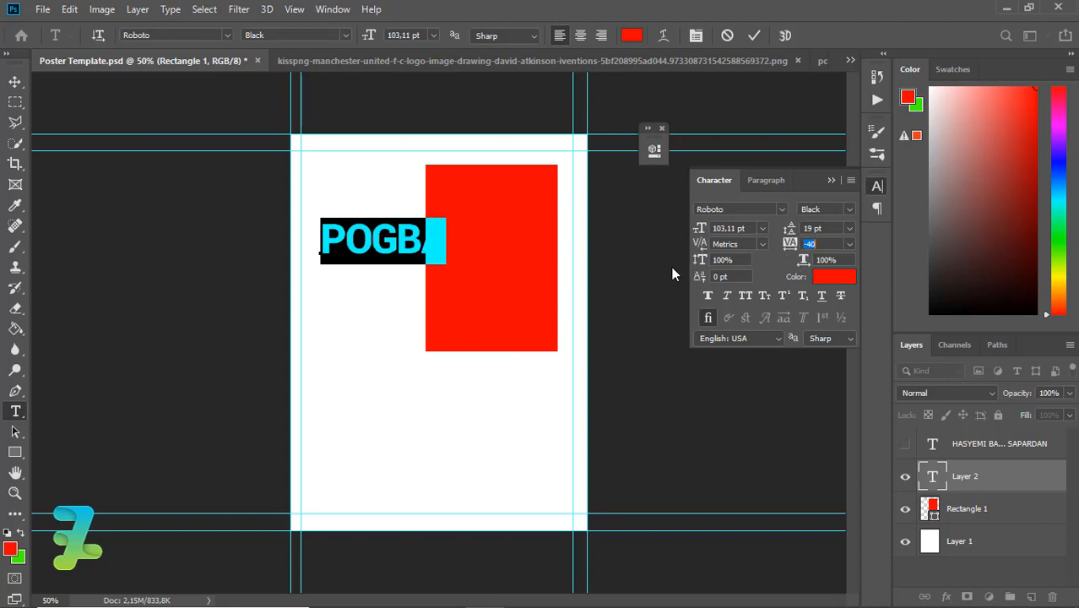
click(15, 82)
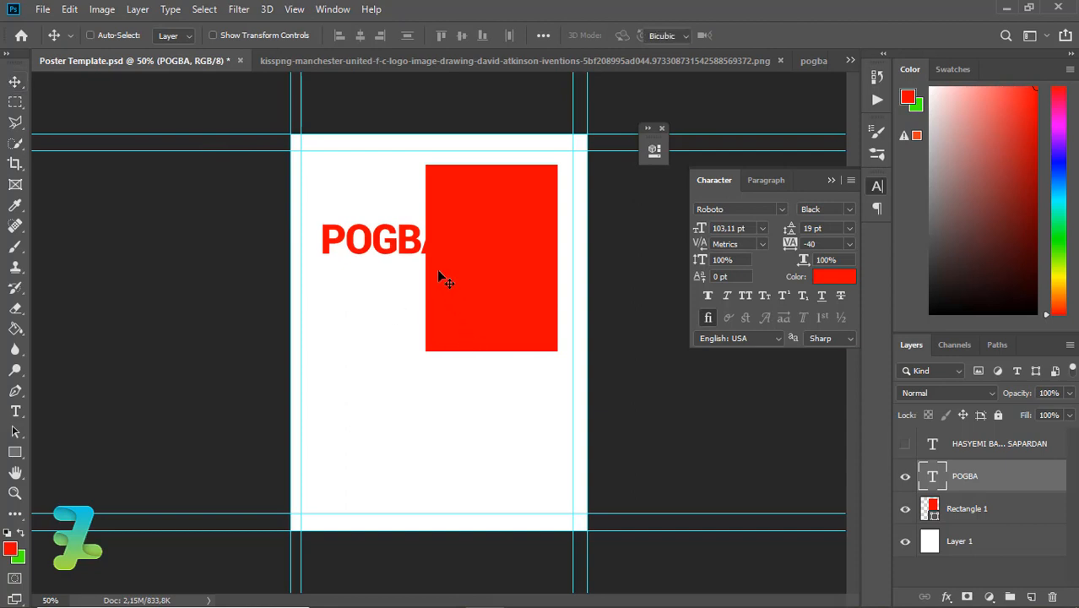
Step: Rotate the POGBA text 90° clockwise so it reads downward beside the red rectangle
key(ctrl+t)
drag(432, 333, 308, 387)
key(Return)
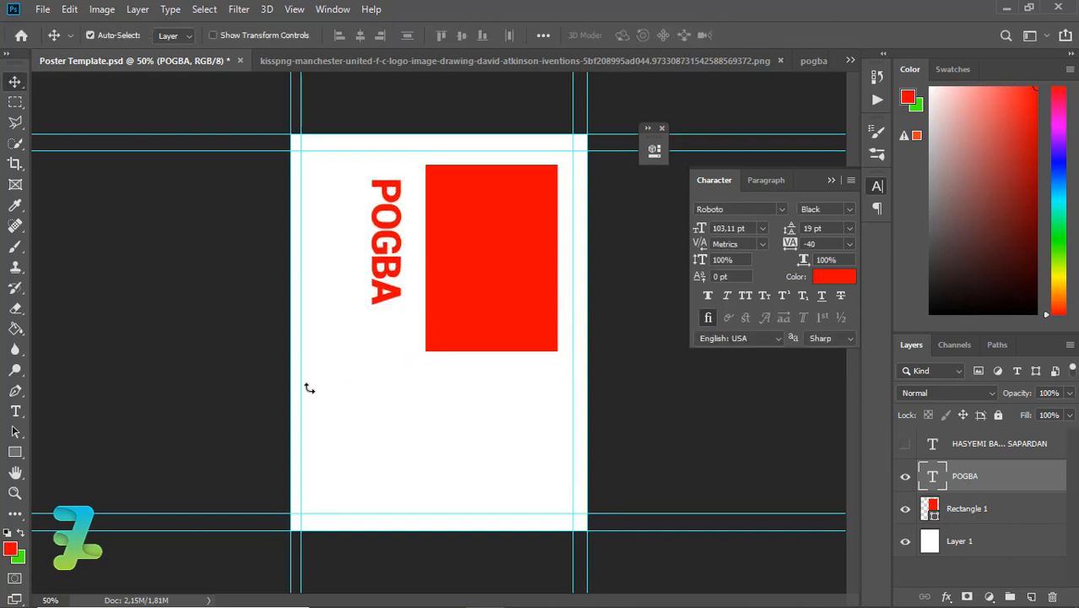
Step: Enlarge the vertical POGBA text to about 228 pt and align its top with the red rectangle's top edge
key(ctrl+t)
drag(363, 305, 344, 346)
mouse_move(396, 267)
mouse_down()
mouse_move(390, 299)
mouse_move(392, 287)
mouse_up()
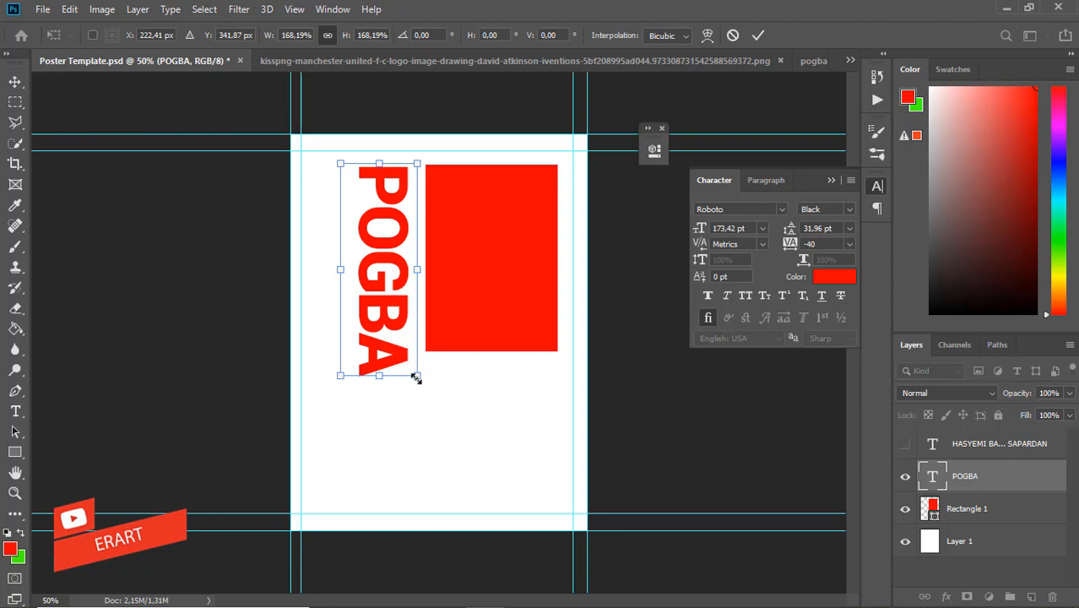
drag(416, 378, 439, 412)
key(ctrl+z)
key(ctrl+z)
drag(391, 297, 387, 328)
key(Return)
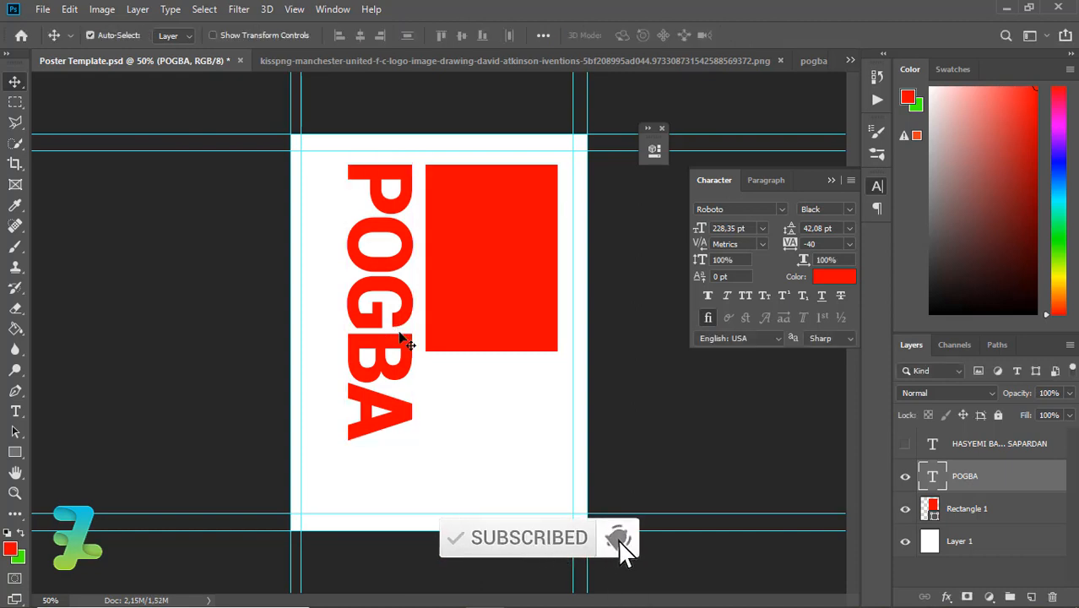
key(Down)
key(Down)
key(Right)
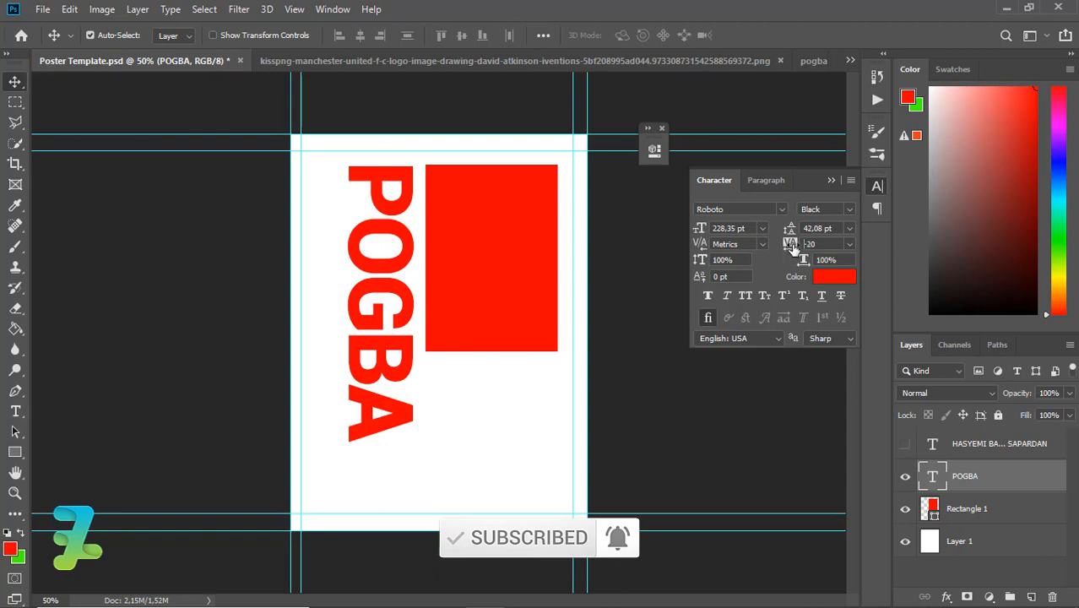
Step: Tighten the POGBA text's tracking to -80 and scale it up to about 247 pt beside the rectangle
drag(791, 246, 790, 244)
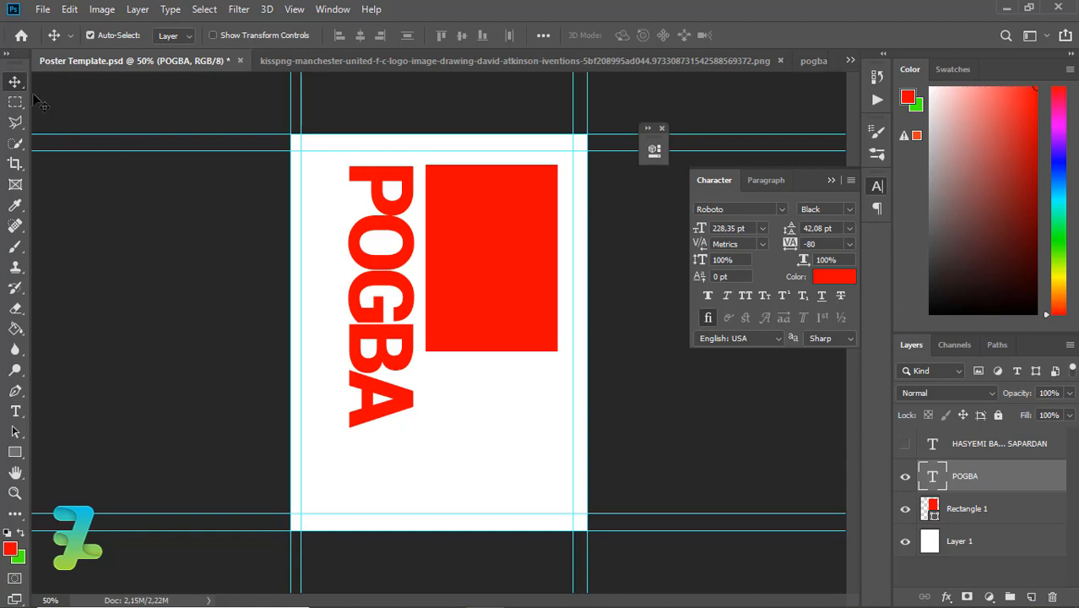
key(ctrl+t)
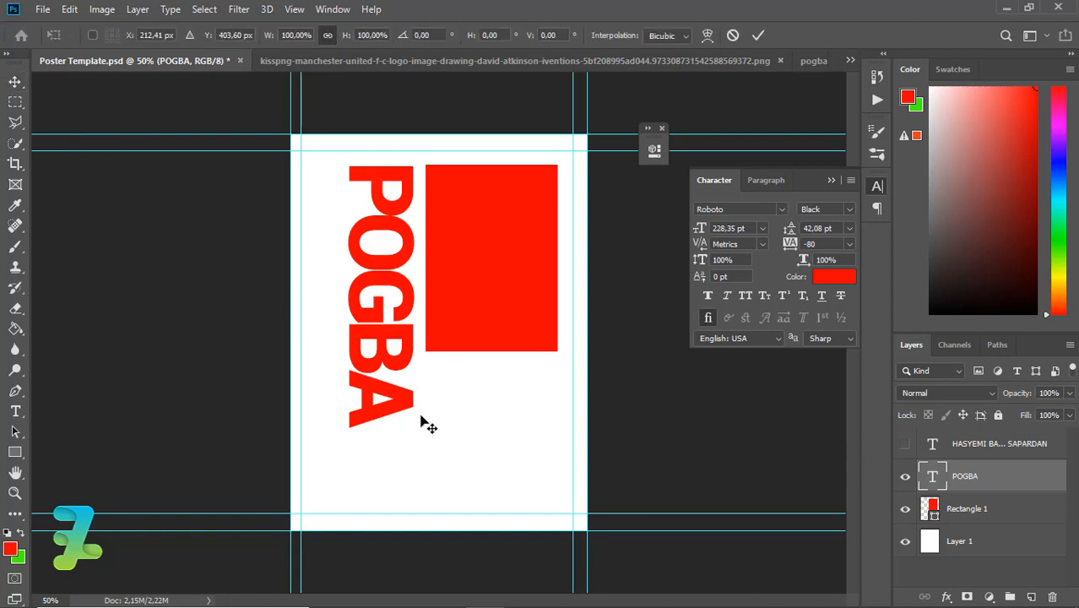
drag(426, 428, 434, 432)
drag(401, 394, 400, 390)
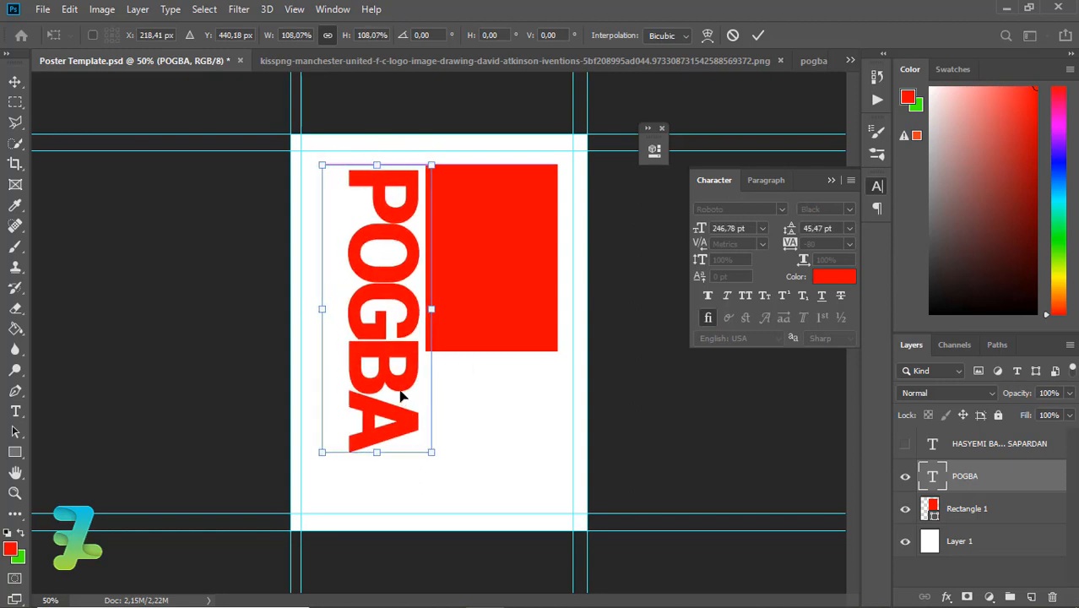
key(Return)
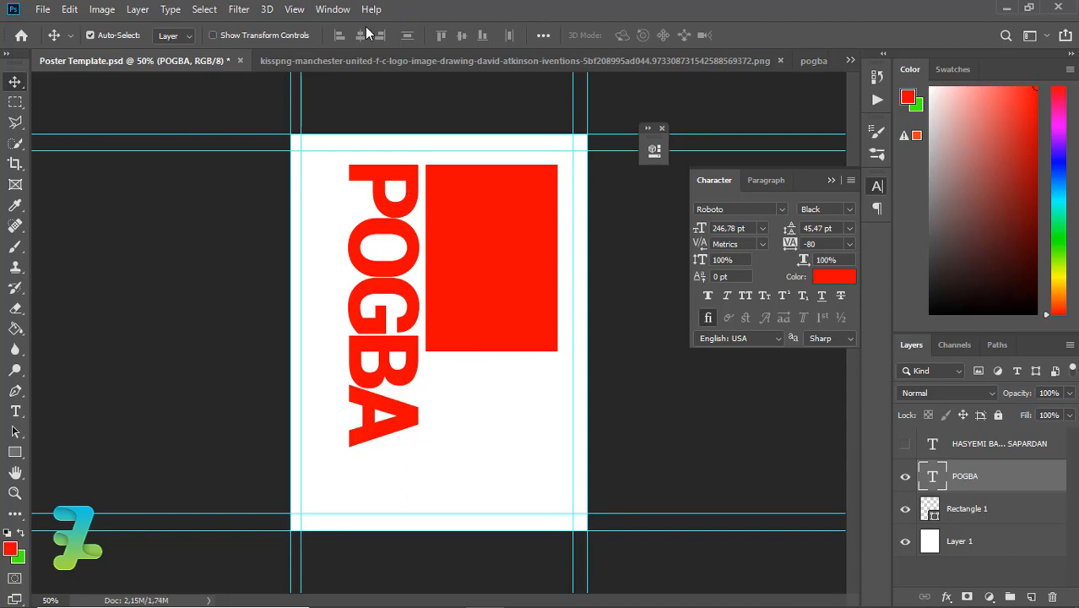
Step: Copy the pogba.jpg photo into the poster template as a new layer and close the source image
click(336, 10)
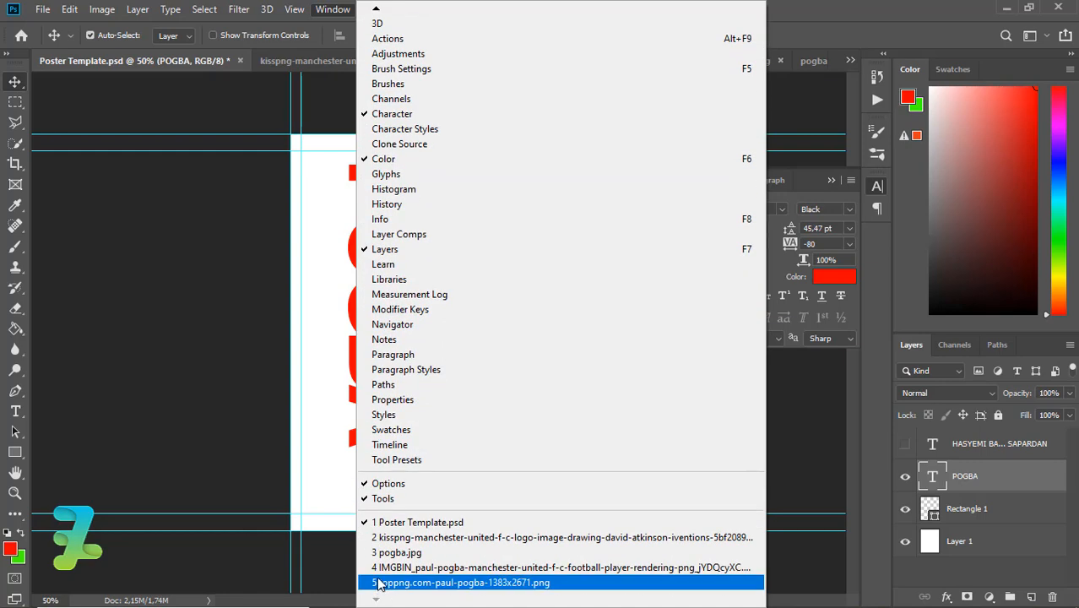
click(385, 553)
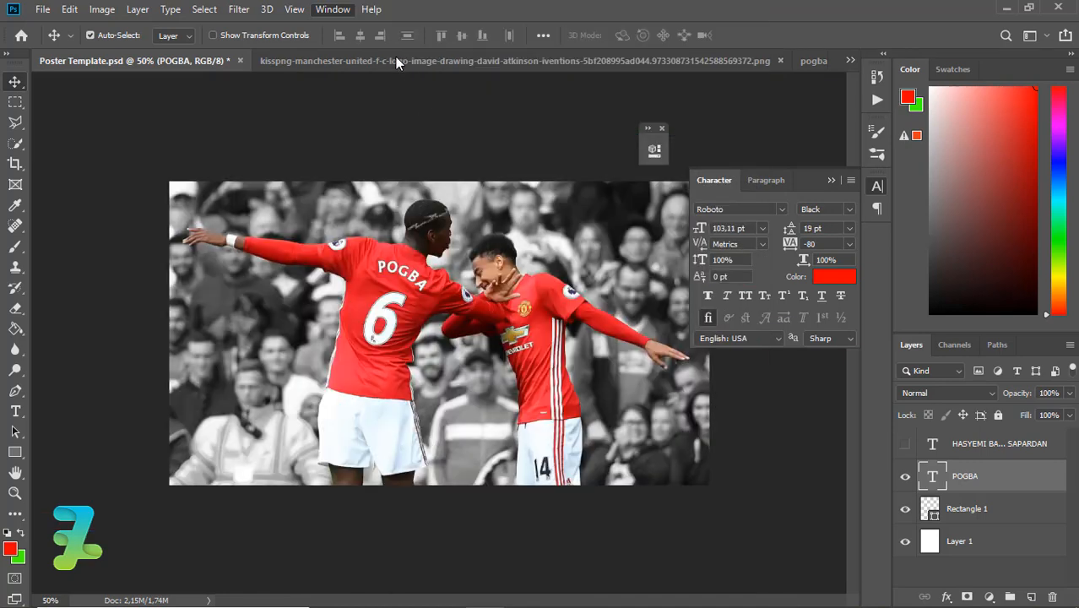
right_click(723, 64)
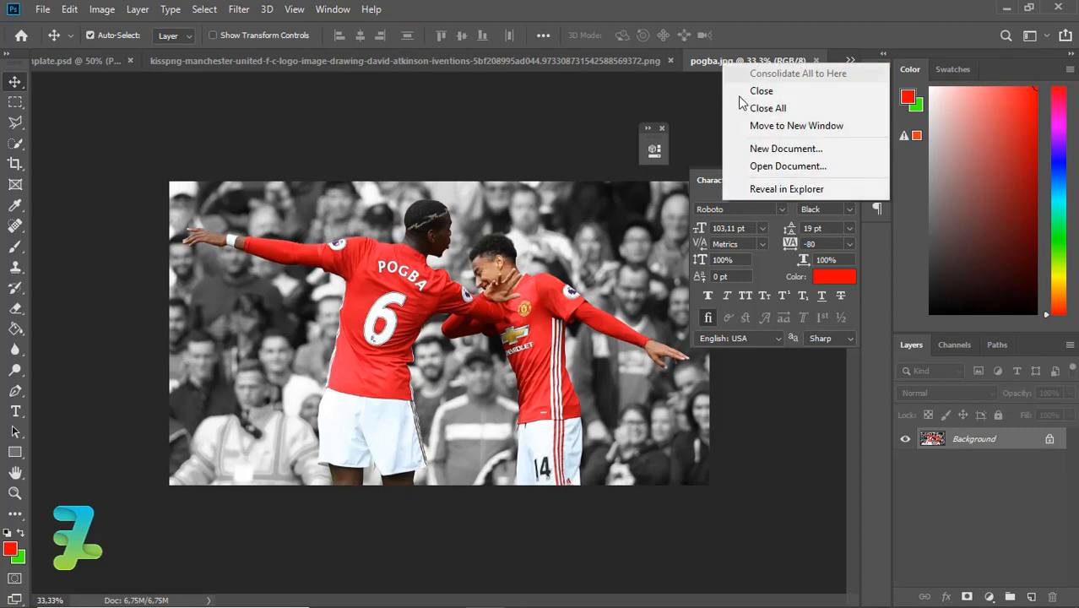
click(794, 125)
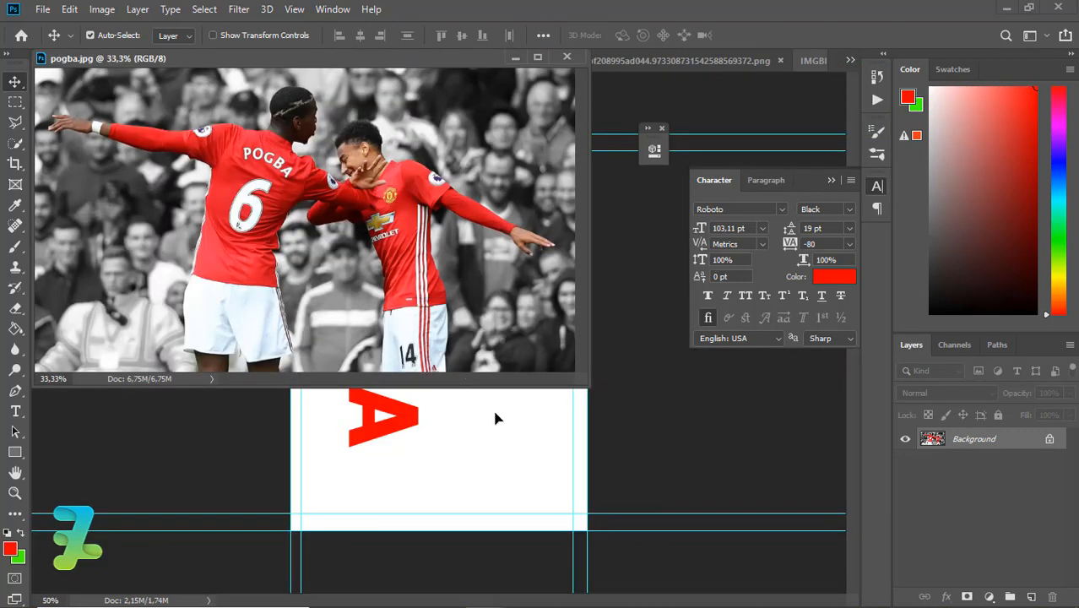
drag(495, 412, 504, 430)
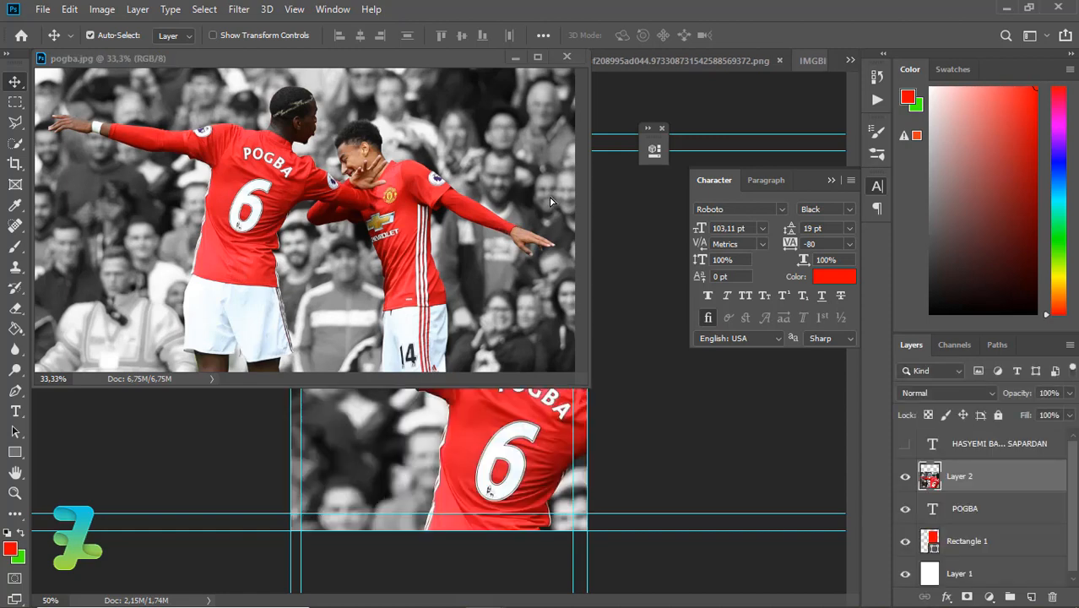
click(573, 59)
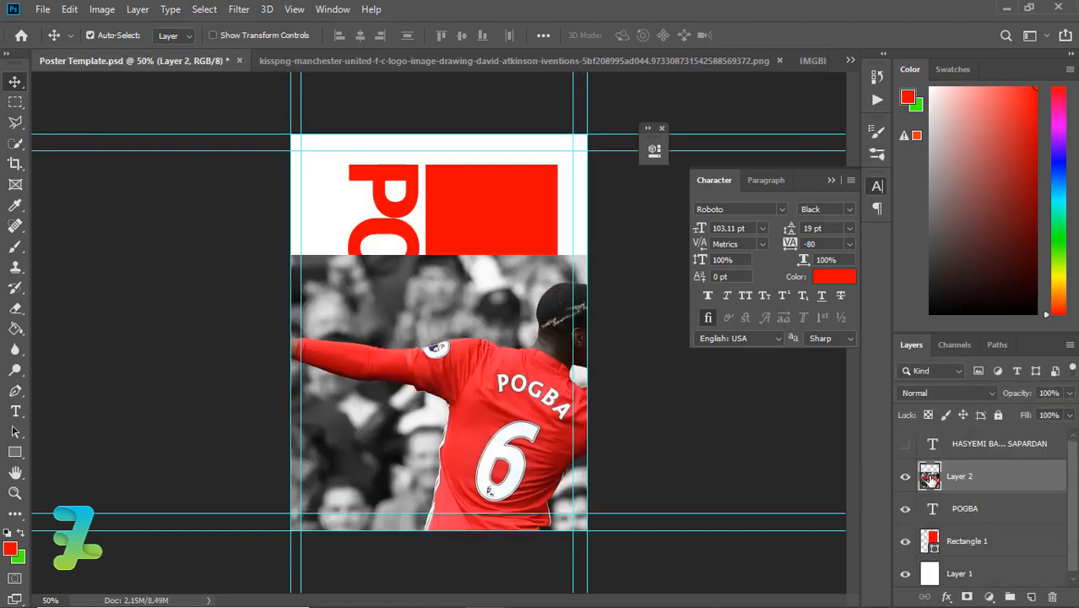
Step: Place the photo layer beneath the POGBA text, clip it to the red rectangle, and position the player inside the frame
drag(931, 475, 950, 518)
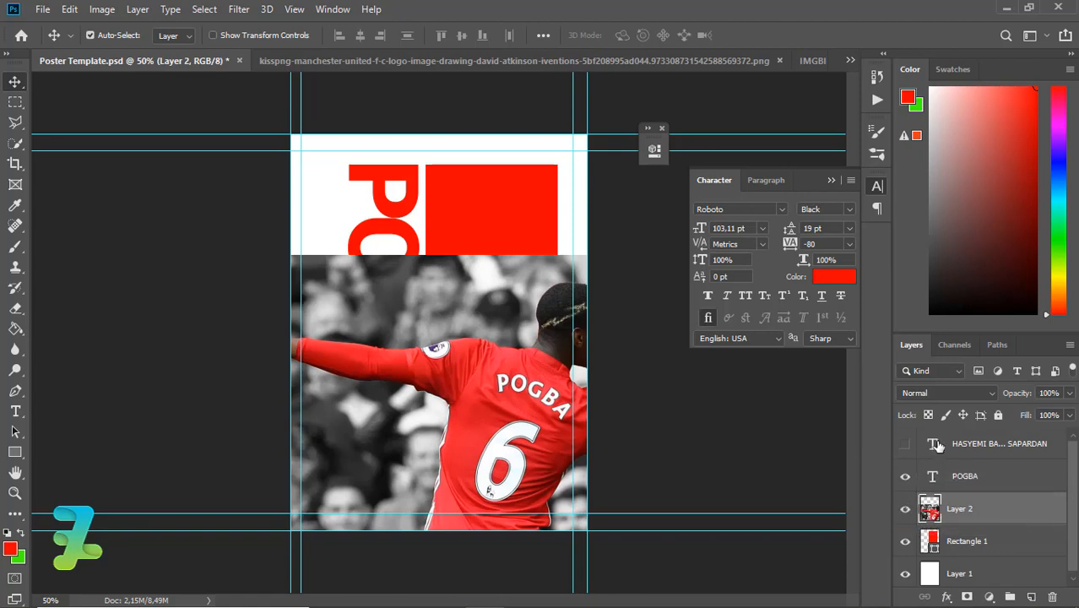
click(896, 307)
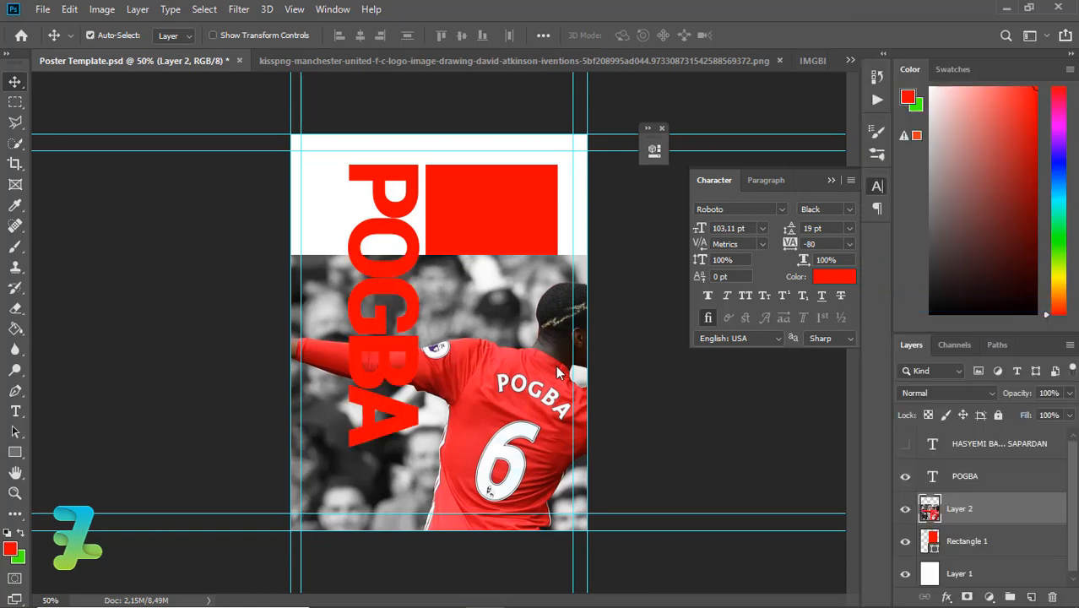
drag(515, 333, 474, 227)
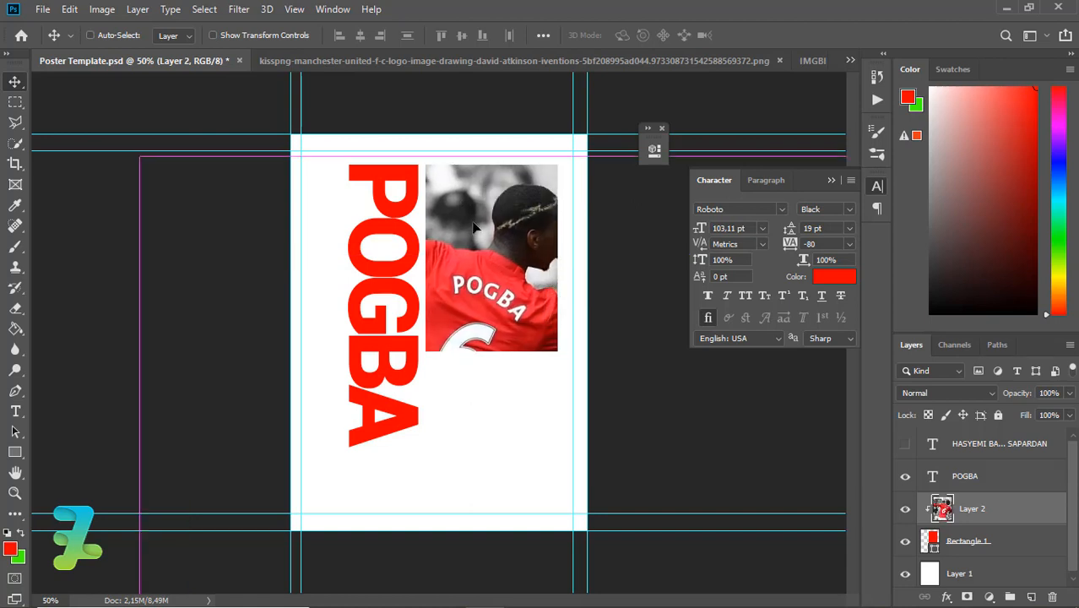
Step: Scale the clipped photo layer down to about 42.5% and position the player inside the rectangle frame
key(ctrl+minus)
key(ctrl+minus)
key(ctrl+minus)
key(ctrl+plus)
key(ctrl+t)
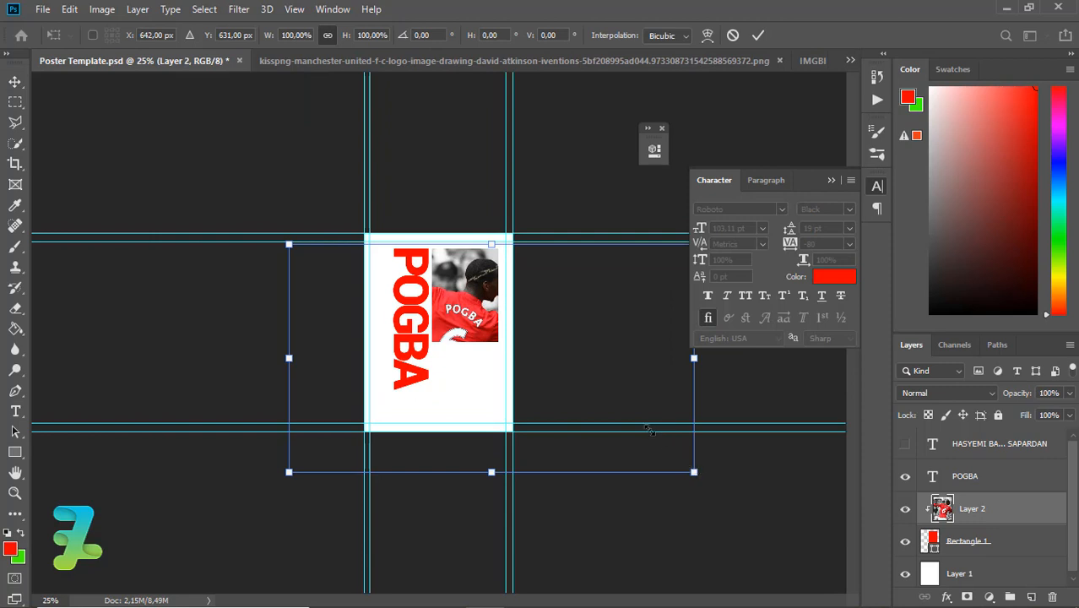
drag(648, 429, 601, 420)
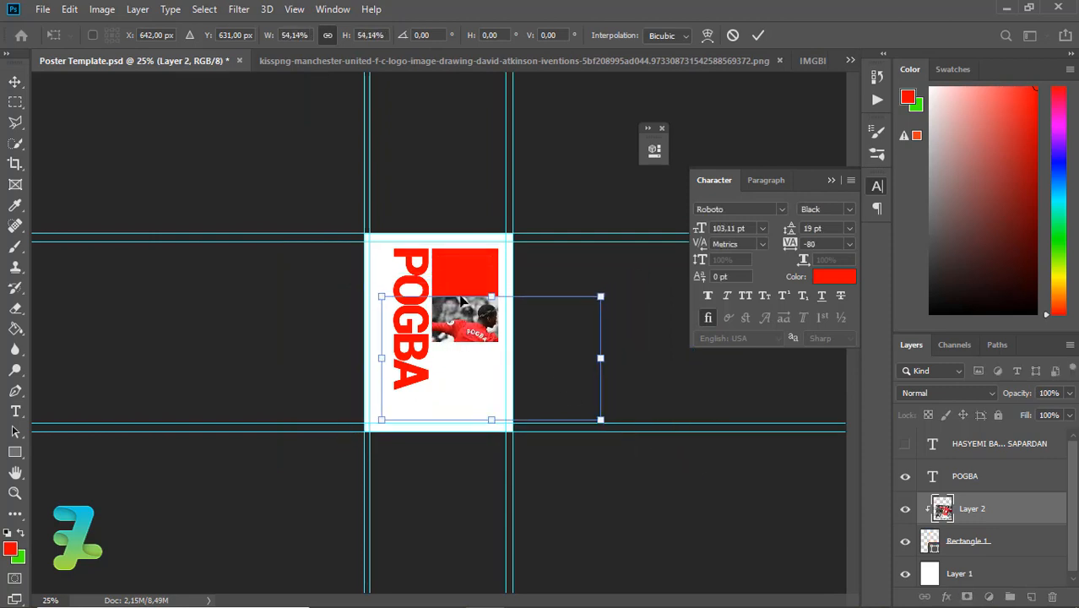
drag(469, 332, 460, 280)
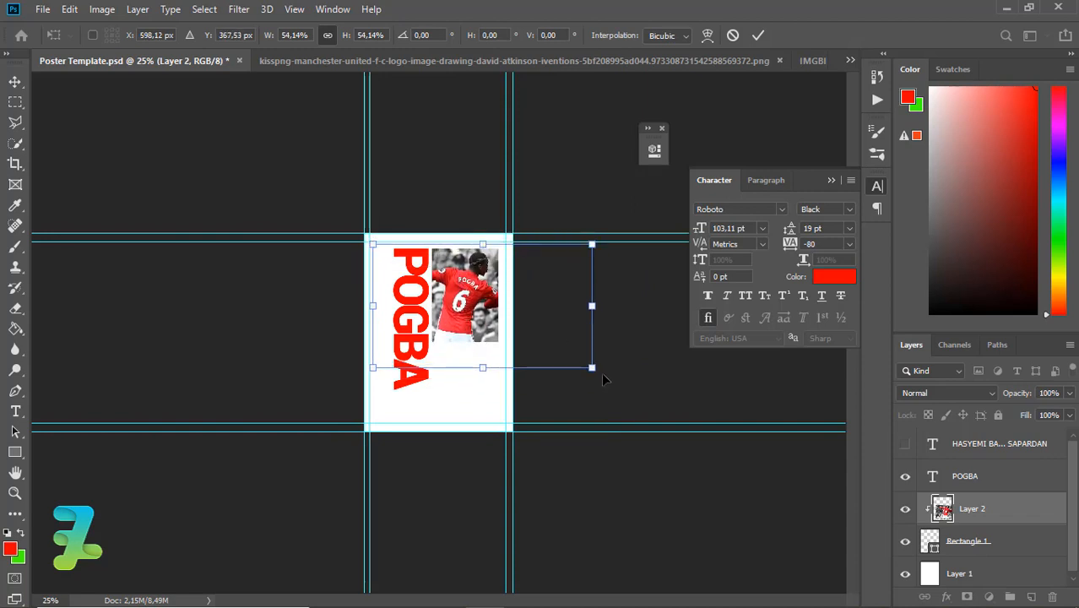
drag(591, 368, 571, 355)
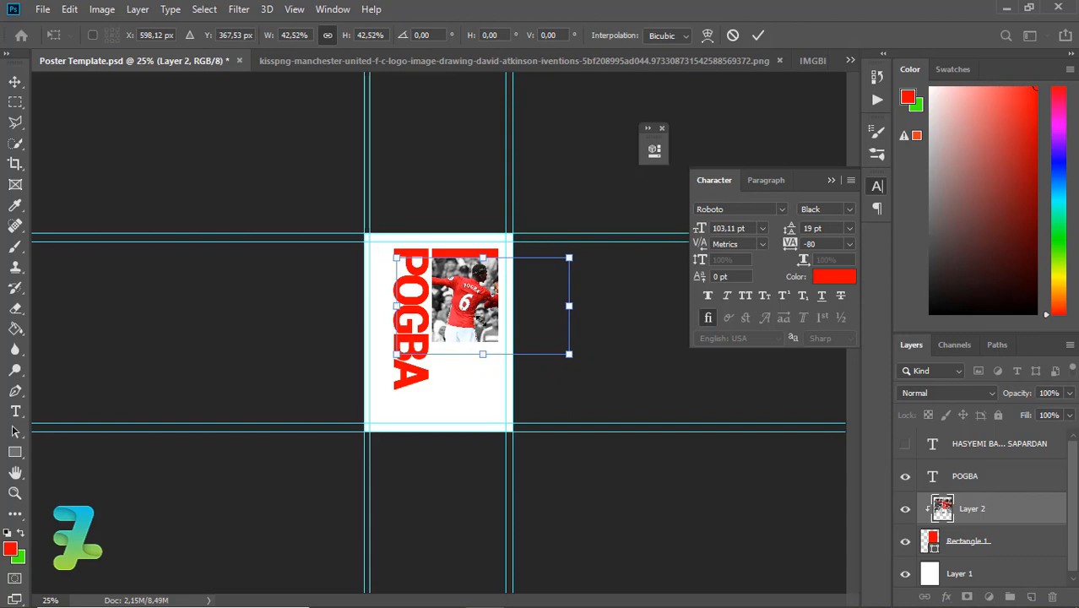
drag(485, 324, 479, 315)
key(Return)
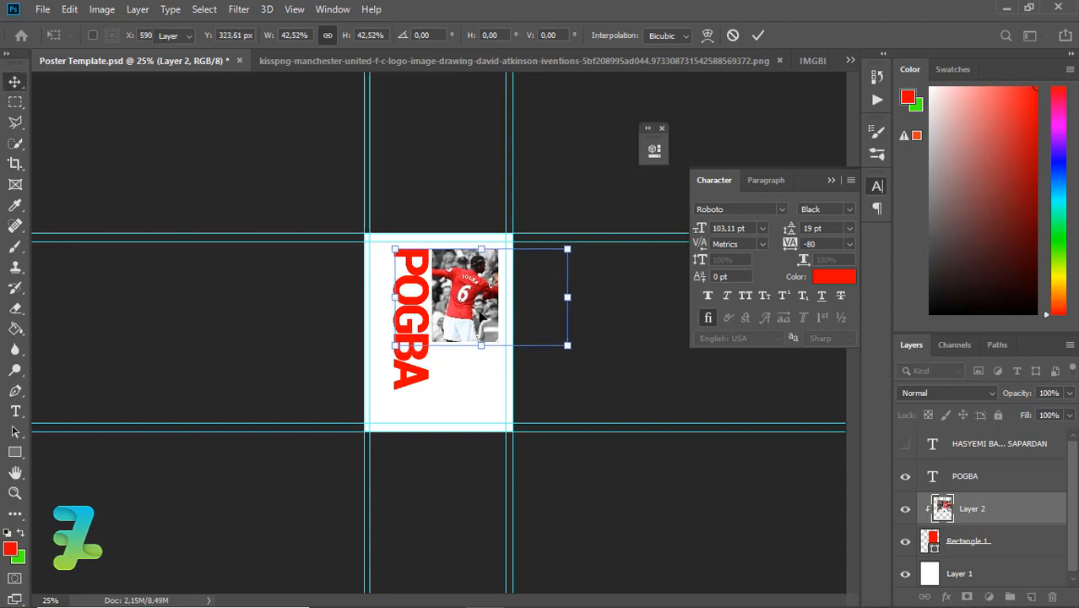
Step: Add a red ff0000 Solid Color fill above the photo, clip it to the rectangle, and set its blend mode to Multiply
scroll(477, 311, up, 3)
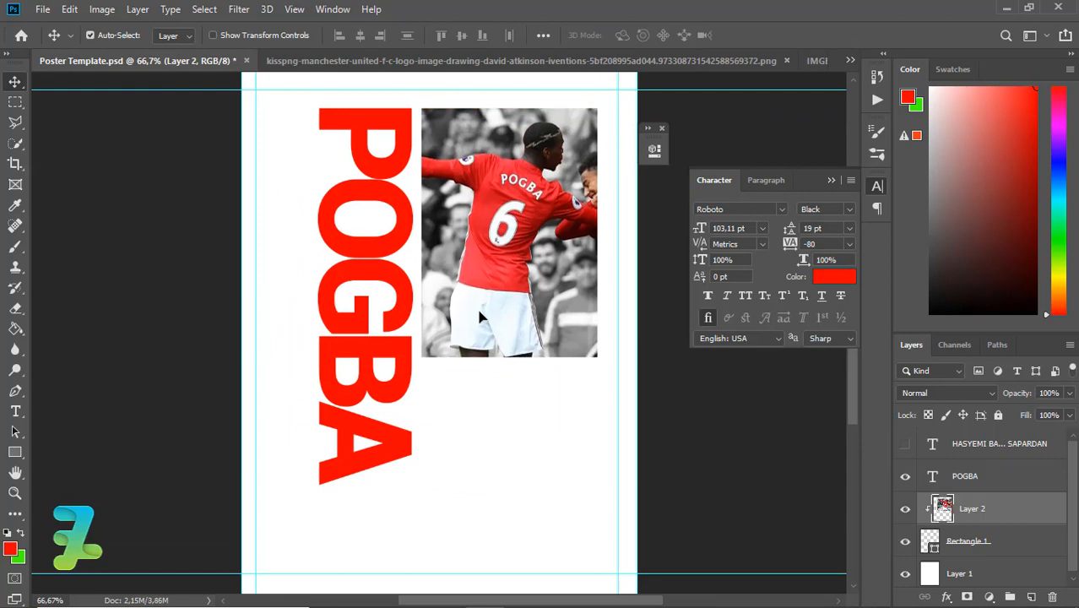
click(989, 597)
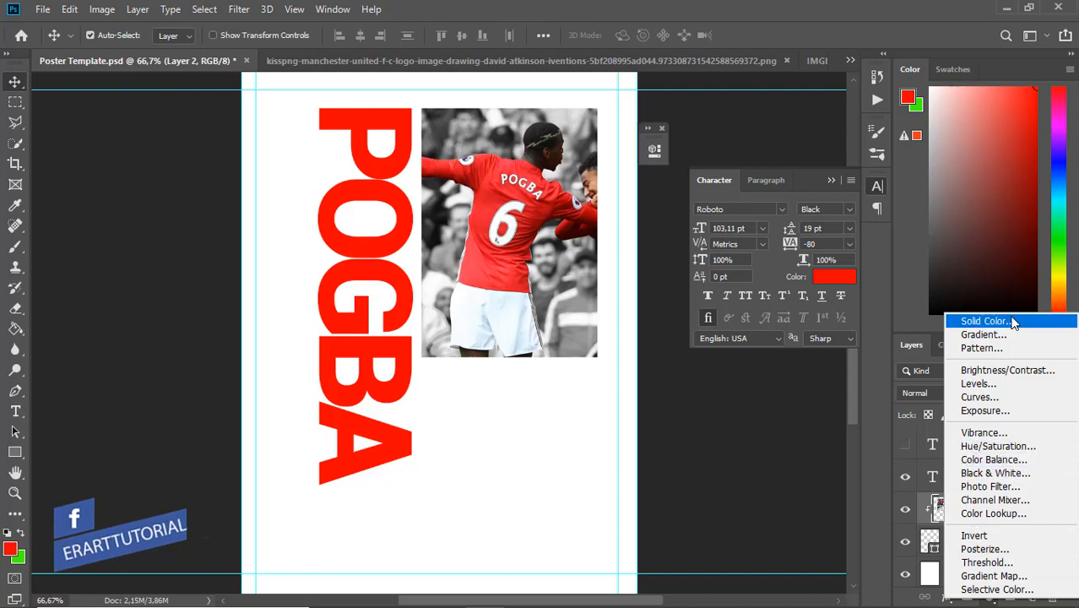
key(Escape)
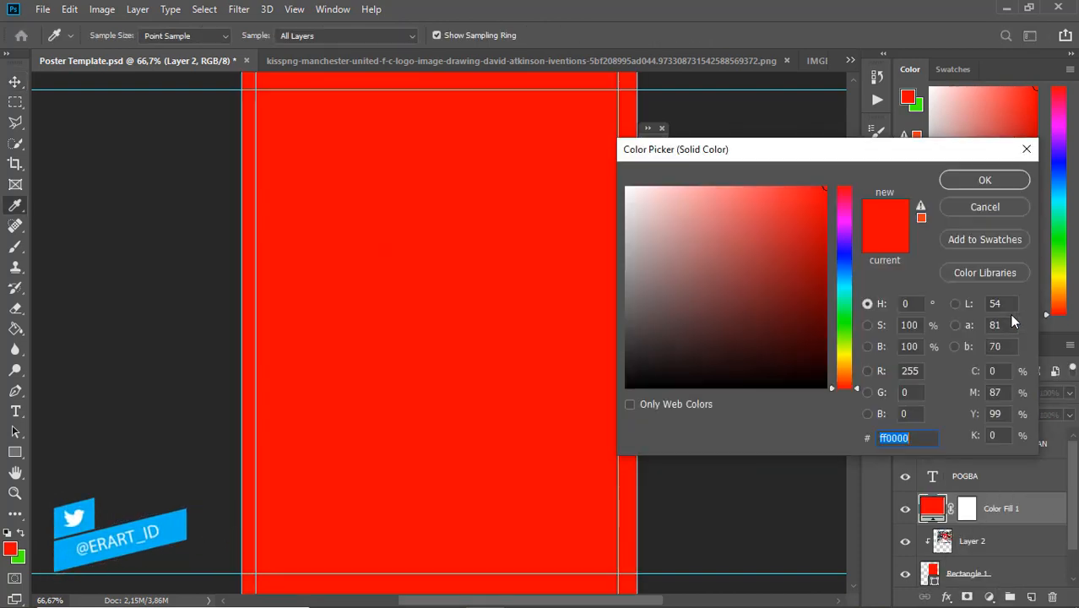
click(985, 181)
right_click(1039, 522)
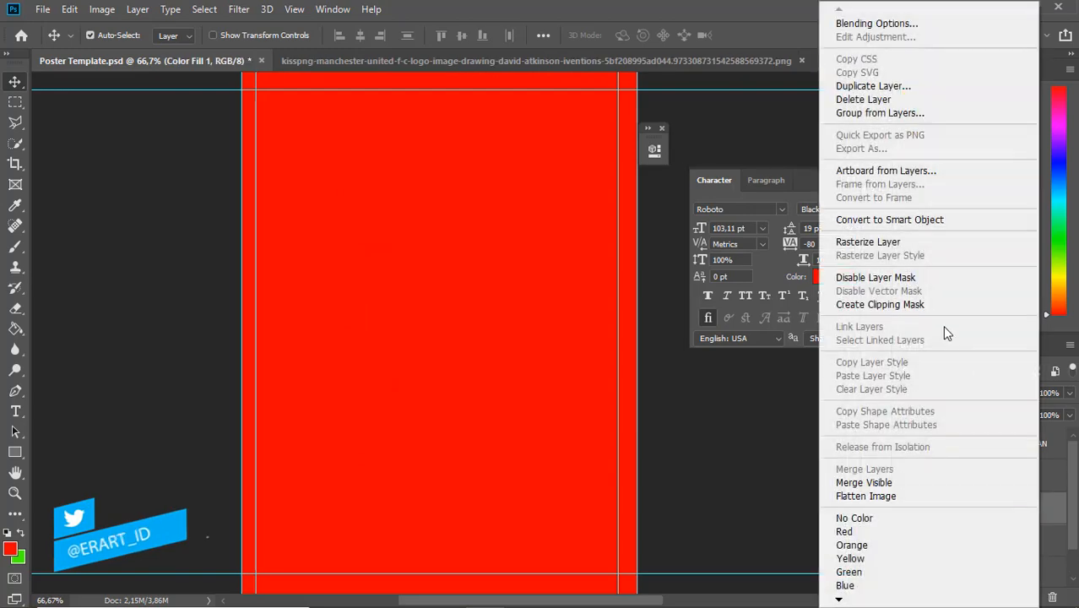
click(924, 303)
click(945, 393)
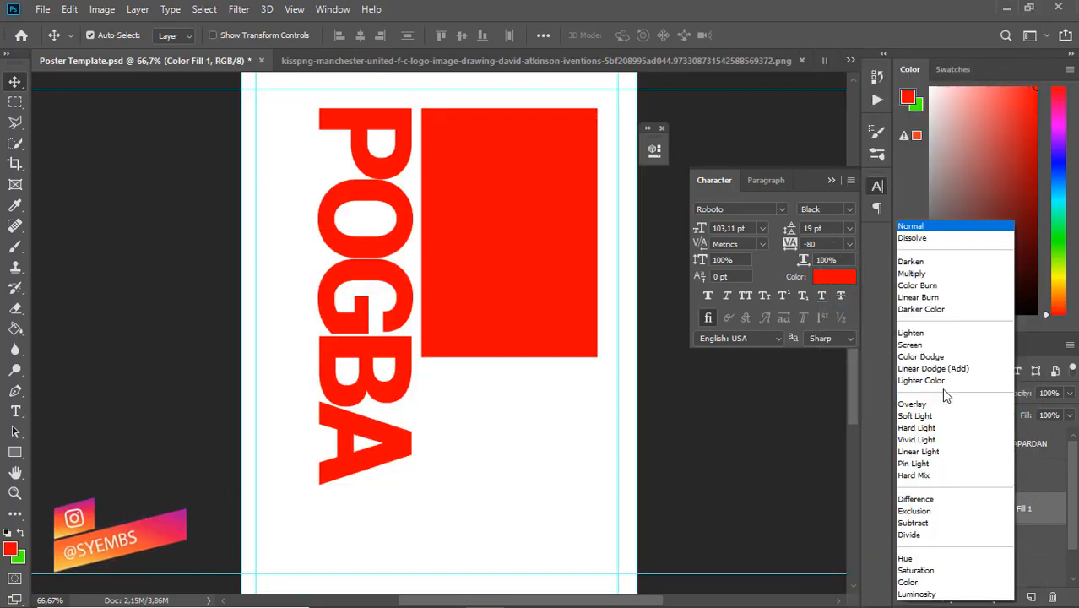
click(914, 274)
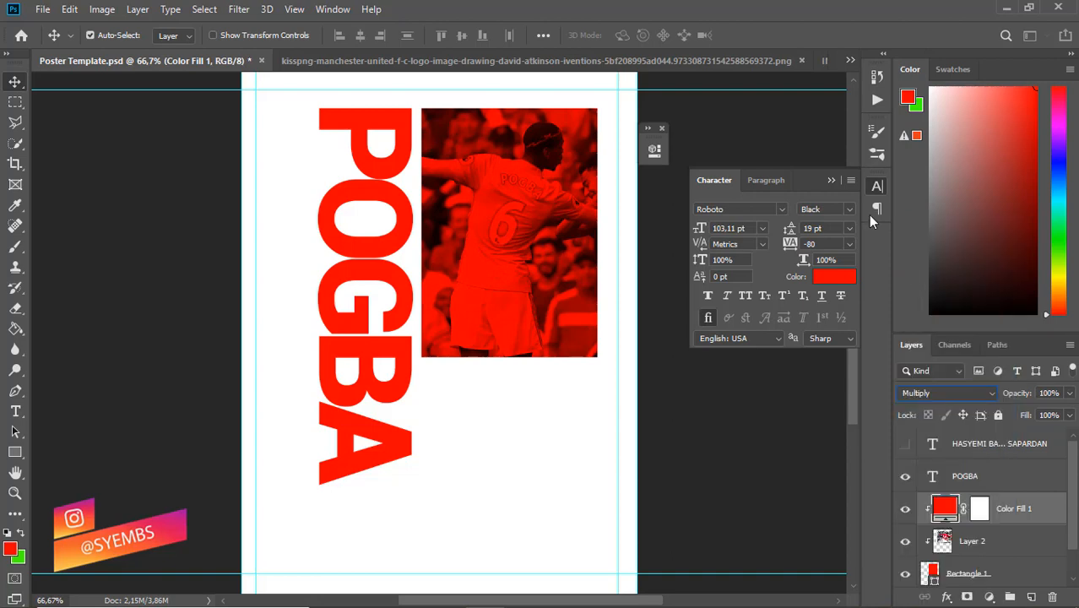
Step: Collapse the Character settings and lower the red color fill layer's Fill to 83%
click(832, 180)
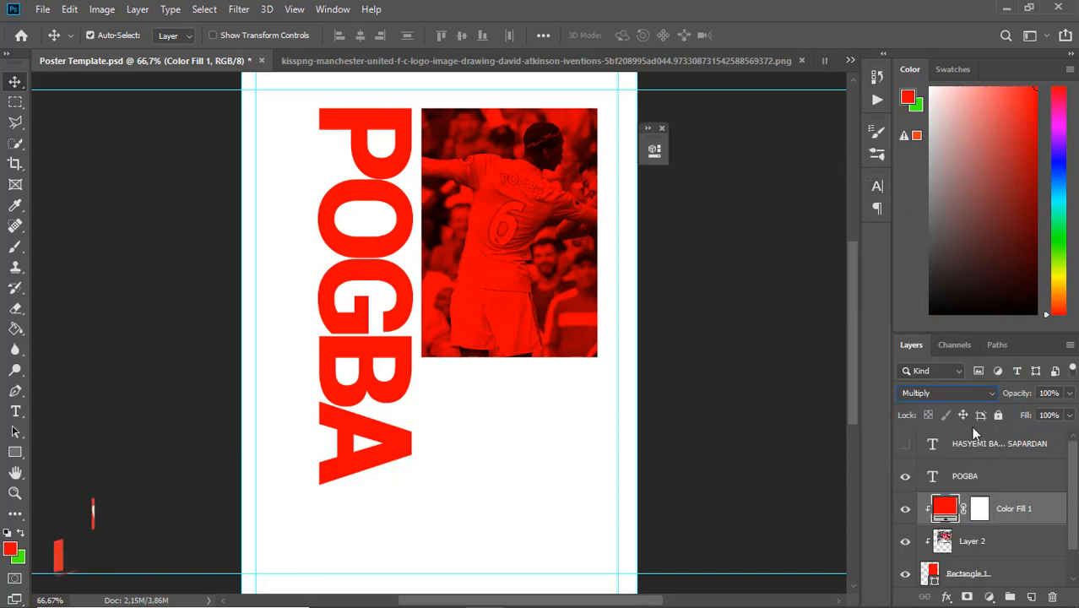
click(1070, 422)
mouse_move(1067, 435)
mouse_down()
mouse_move(1040, 436)
mouse_move(1053, 438)
mouse_up()
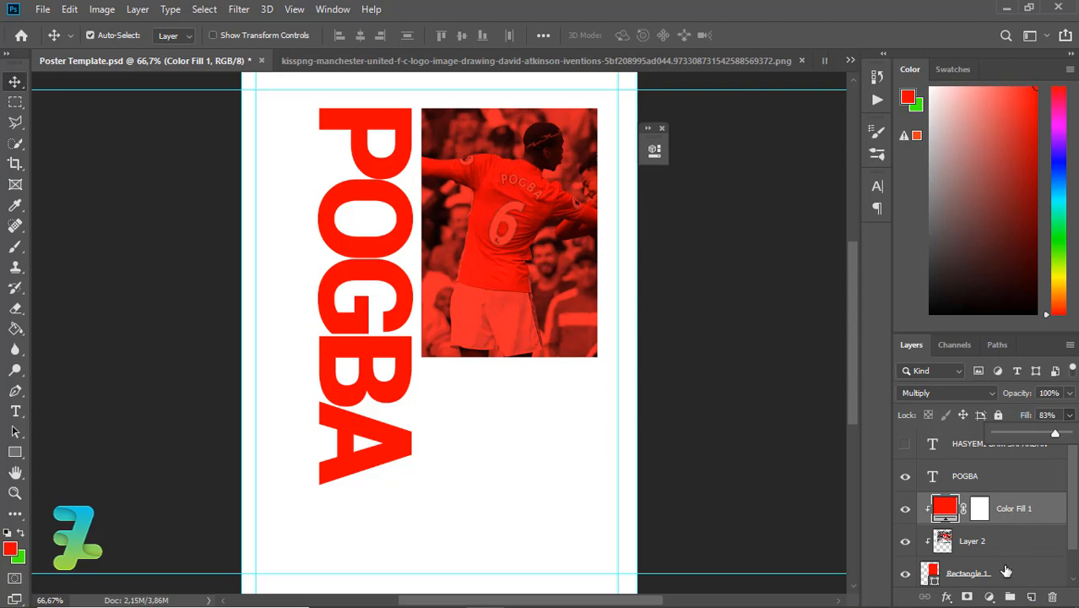
Step: Add an Exposure adjustment layer above the red color fill and clip it to the rectangle
click(994, 599)
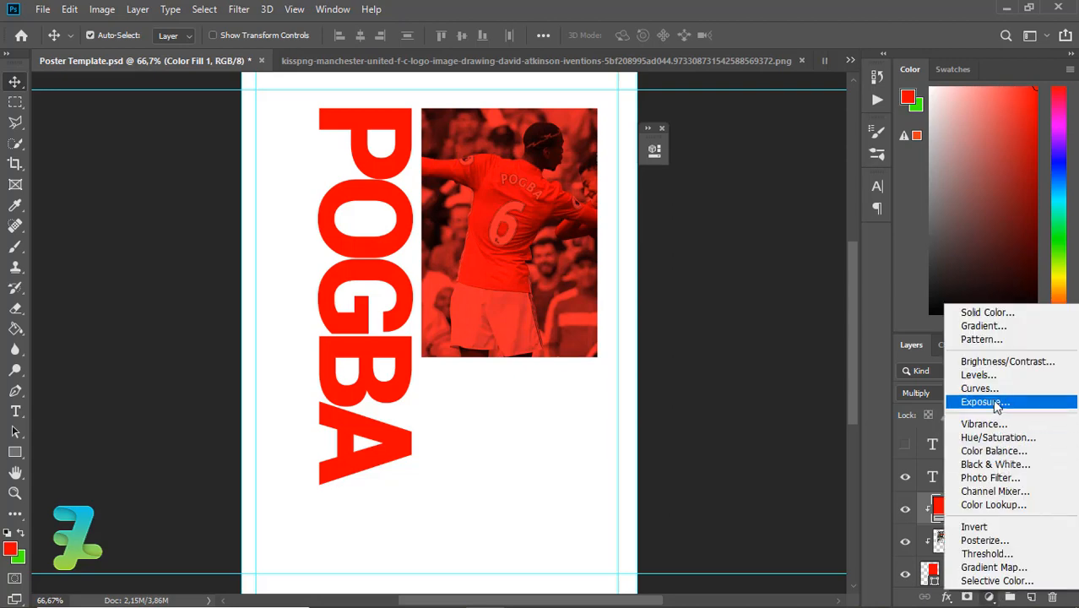
click(996, 404)
right_click(1013, 508)
click(928, 301)
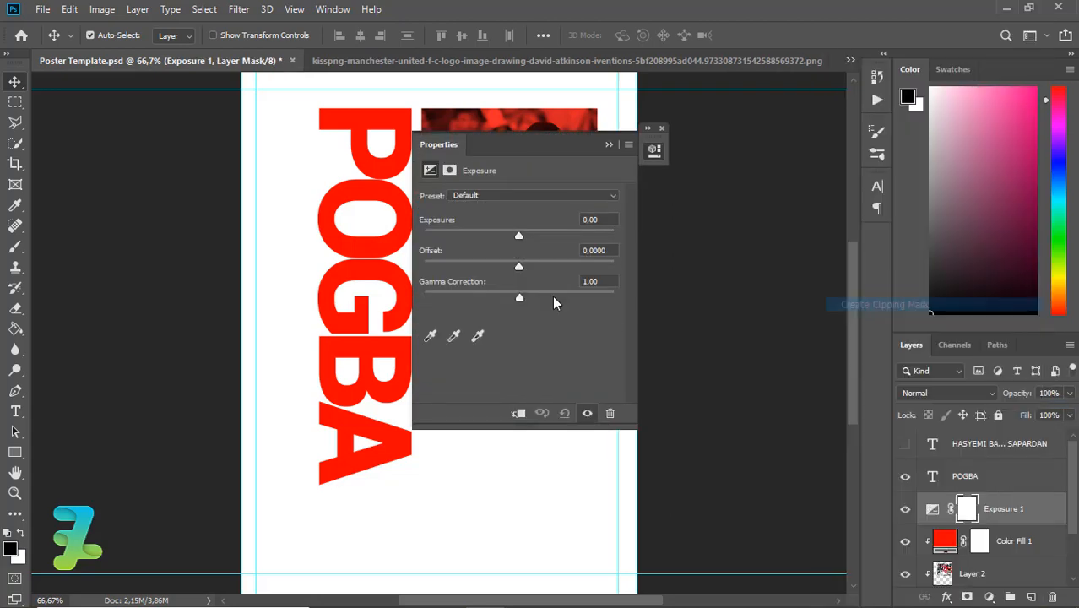
Step: Lower the exposure to about -0.11, fine-tune the tones with Gamma Correction, and close the adjustment's properties
click(518, 236)
drag(646, 161, 728, 169)
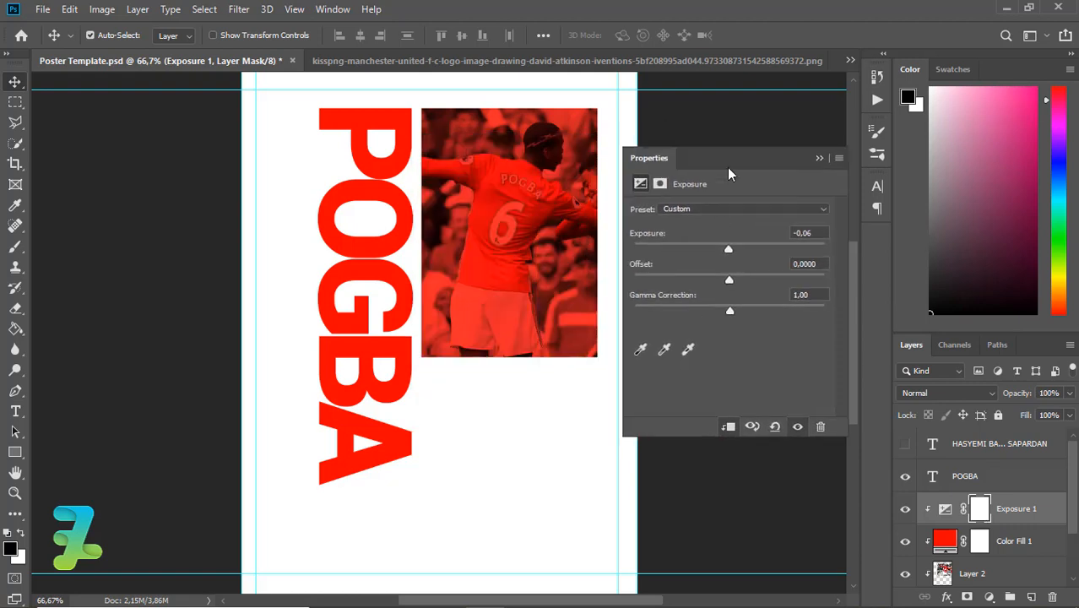
drag(745, 247, 728, 248)
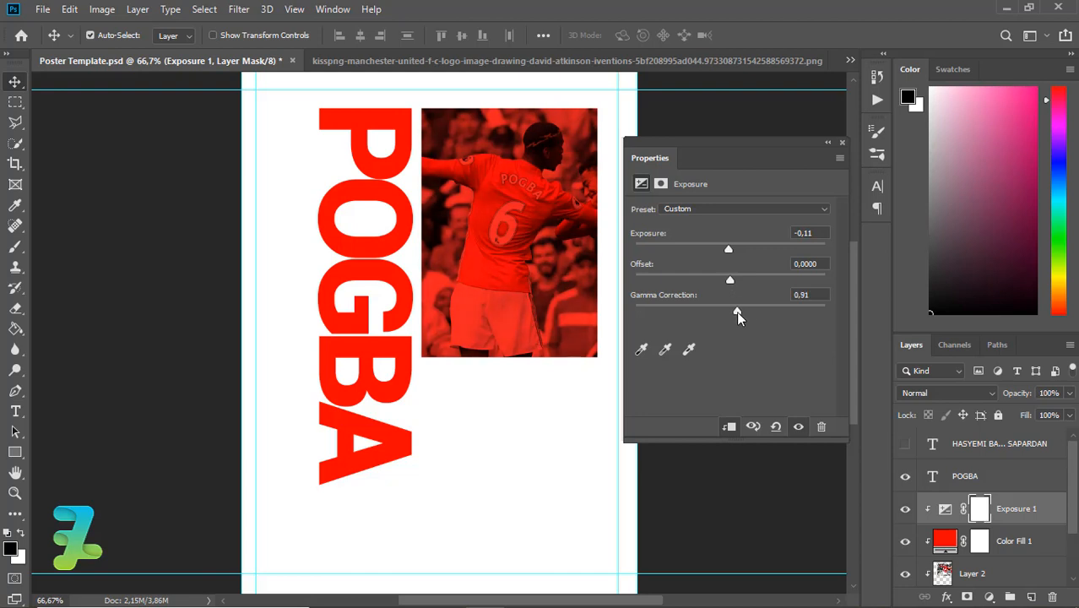
drag(719, 287, 732, 286)
click(842, 142)
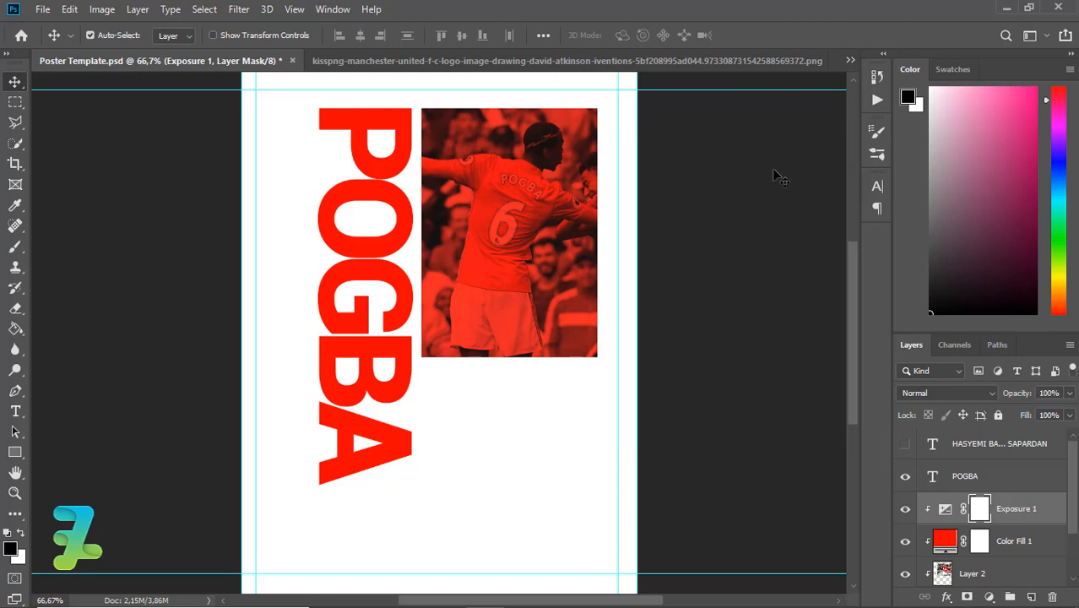
Step: Bring up the toppng.com-paul-pogba-1383x2671.png cutout image and float it in its own window
click(372, 64)
click(332, 9)
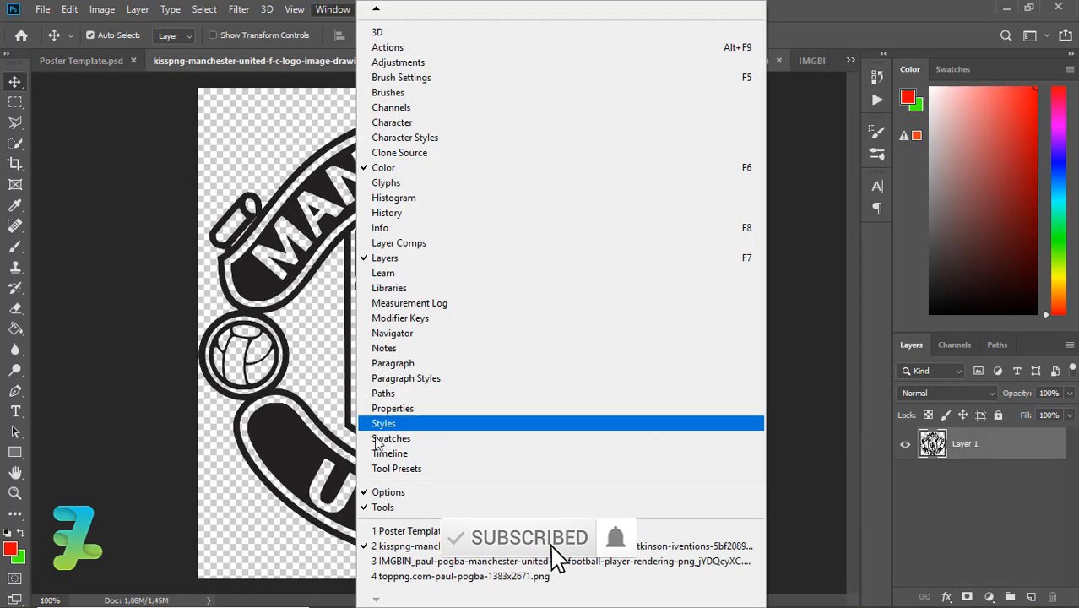
click(384, 575)
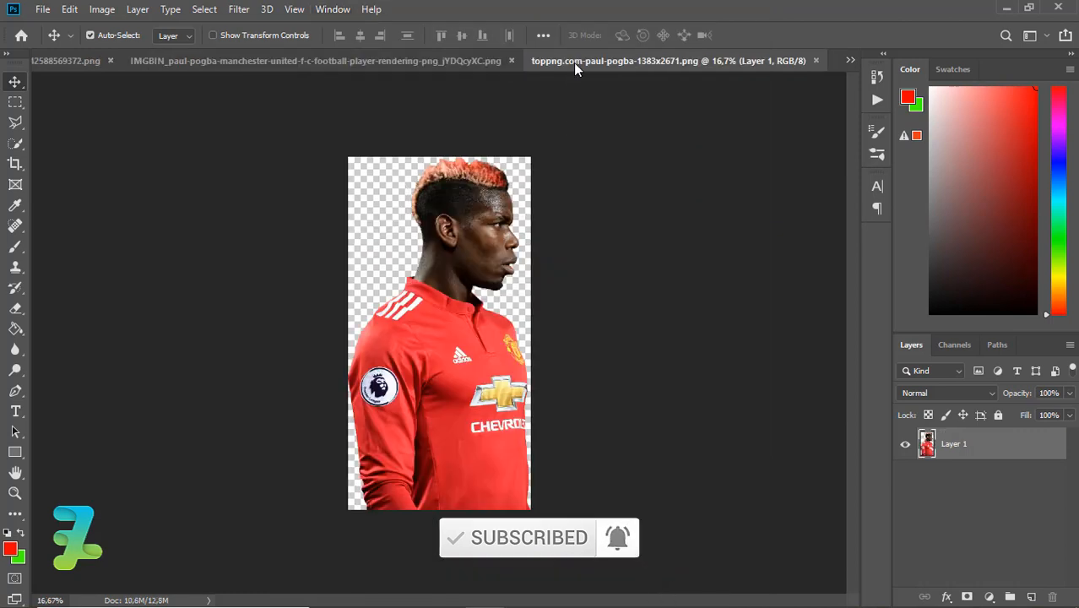
right_click(574, 62)
click(595, 126)
Step: Copy the player cutout into Poster Template.psd as a new layer above the Exposure adjustment and close the source image
click(333, 9)
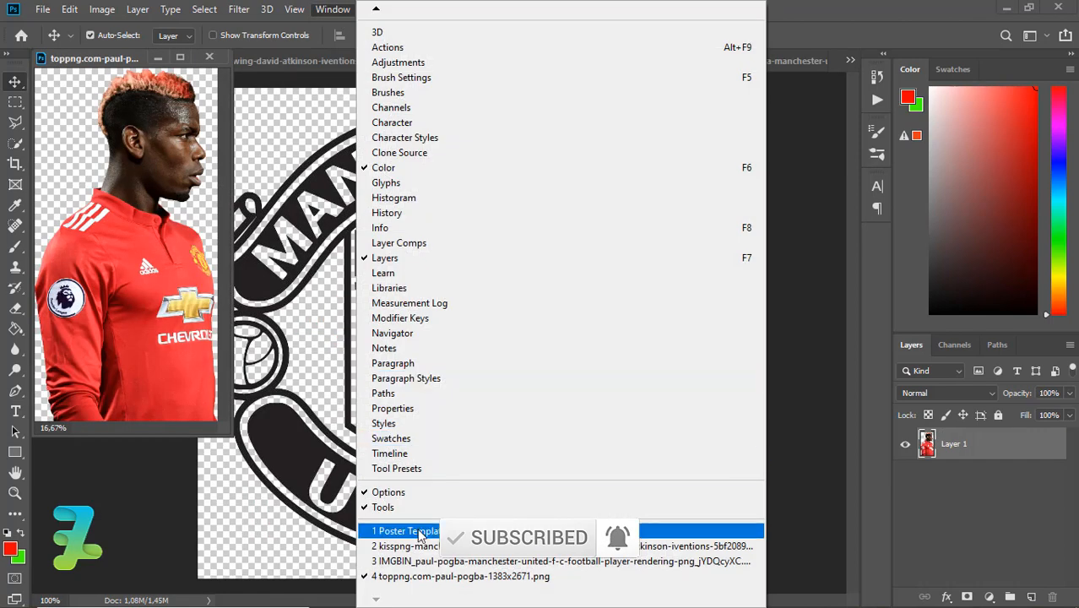
click(397, 528)
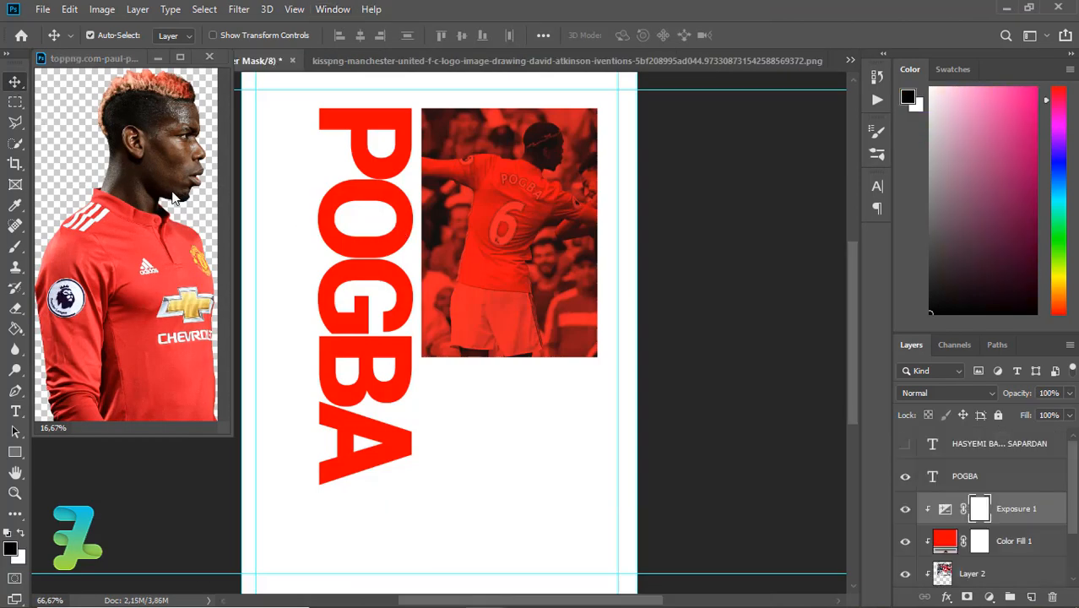
click(206, 202)
drag(928, 440, 407, 339)
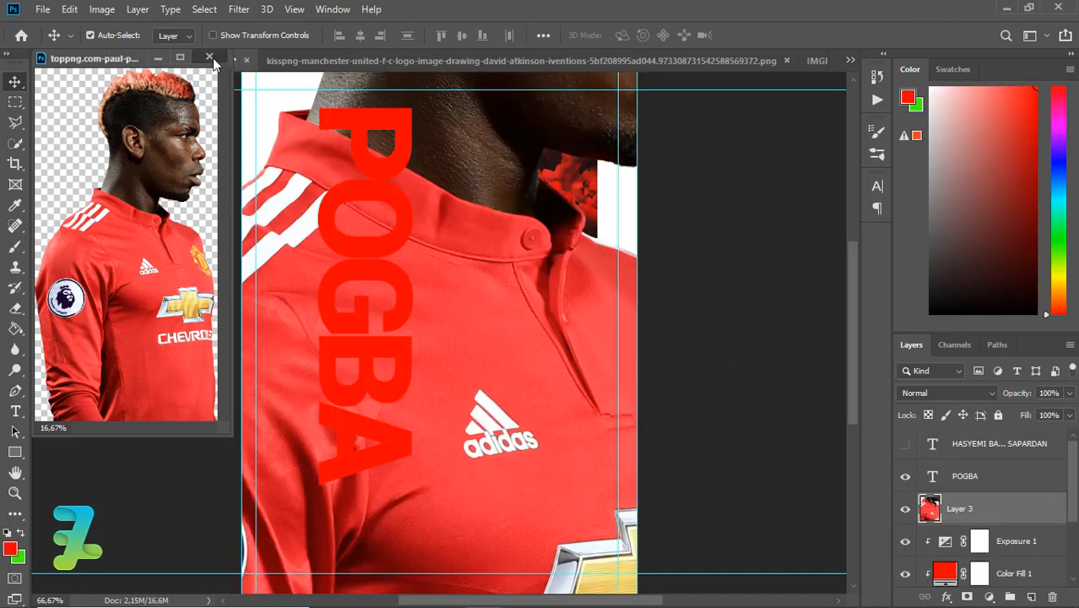
click(209, 57)
Step: Scale the player cutout down to about 61% and position his profile behind the POGBA text, shoulders reaching the poster's lower edge
drag(462, 182, 365, 498)
key(ctrl+minus)
key(ctrl+t)
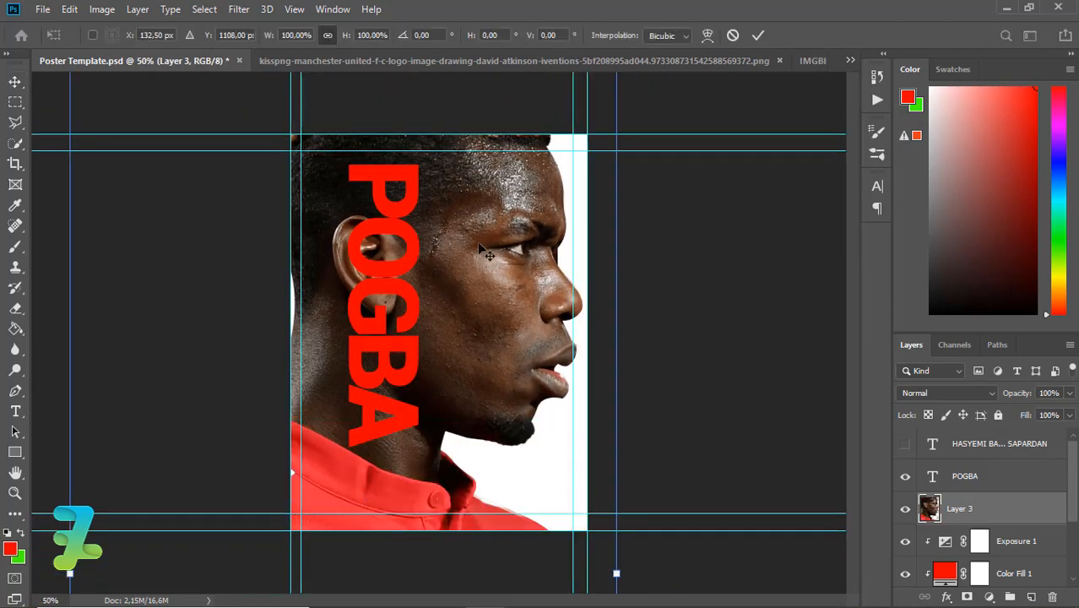
key(ctrl+minus)
drag(554, 142, 470, 243)
mouse_move(454, 350)
mouse_down()
mouse_move(454, 320)
mouse_move(452, 345)
mouse_up()
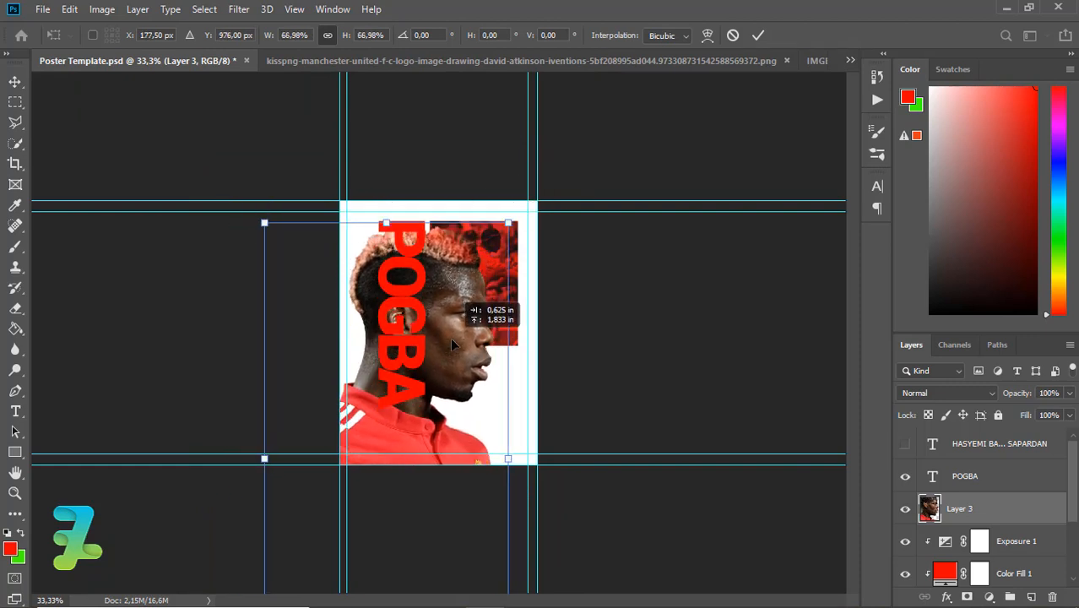
drag(508, 223, 497, 243)
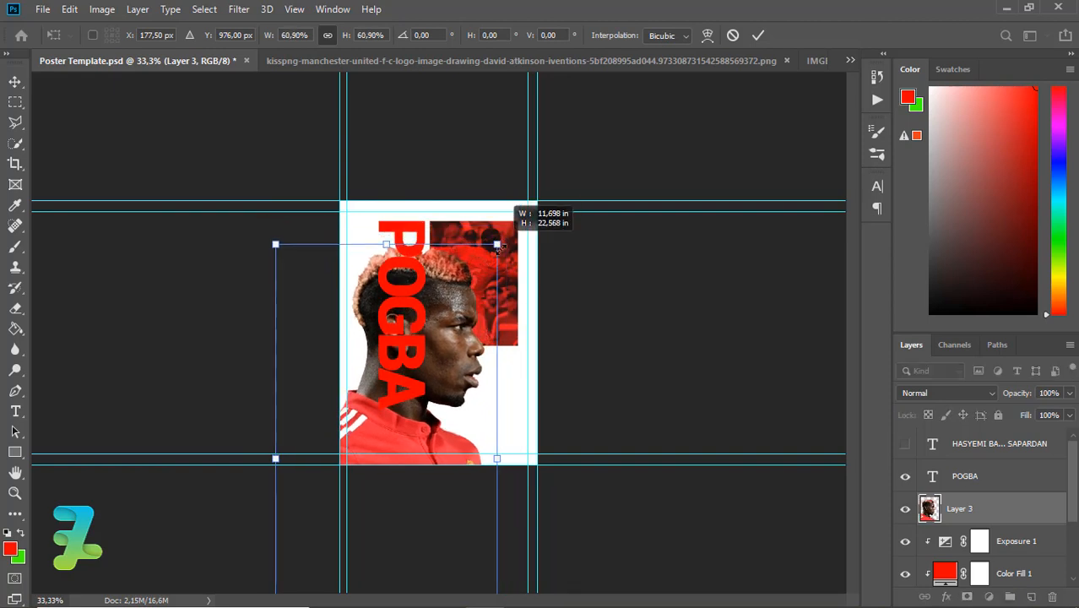
drag(475, 344, 477, 322)
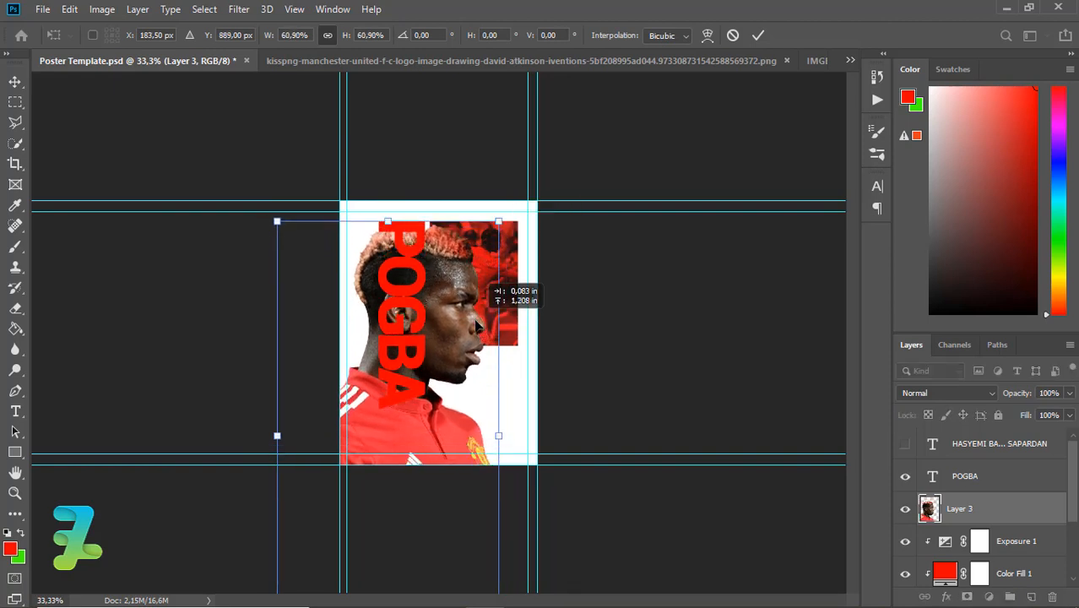
key(Return)
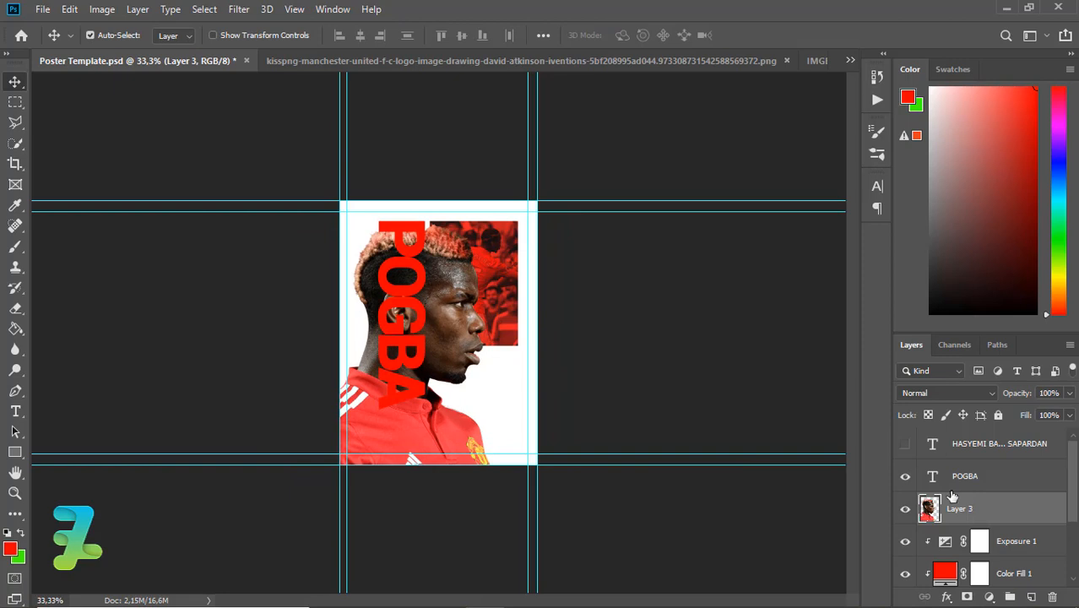
Step: Mask the player cutout with the POGBA letter shapes and invert the mask so the letter areas are hidden
ctrl+click(932, 477)
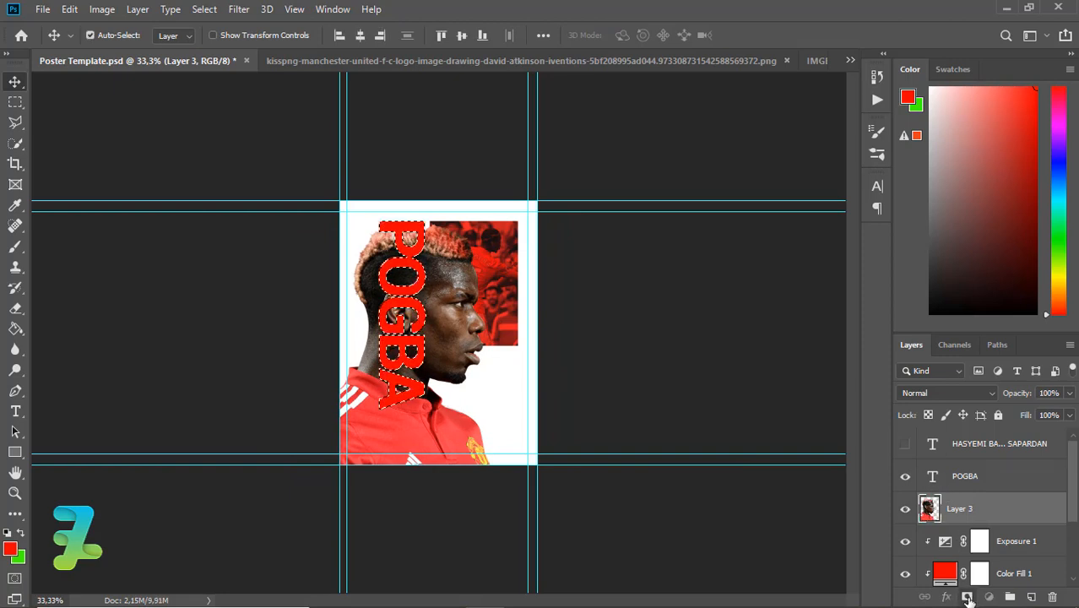
click(966, 596)
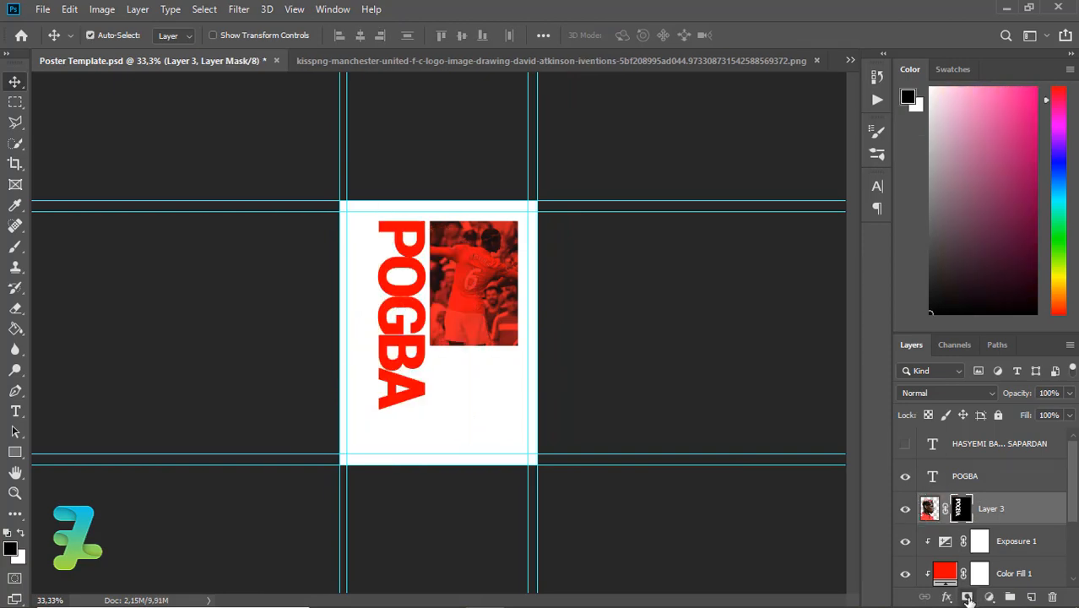
ctrl+click(959, 512)
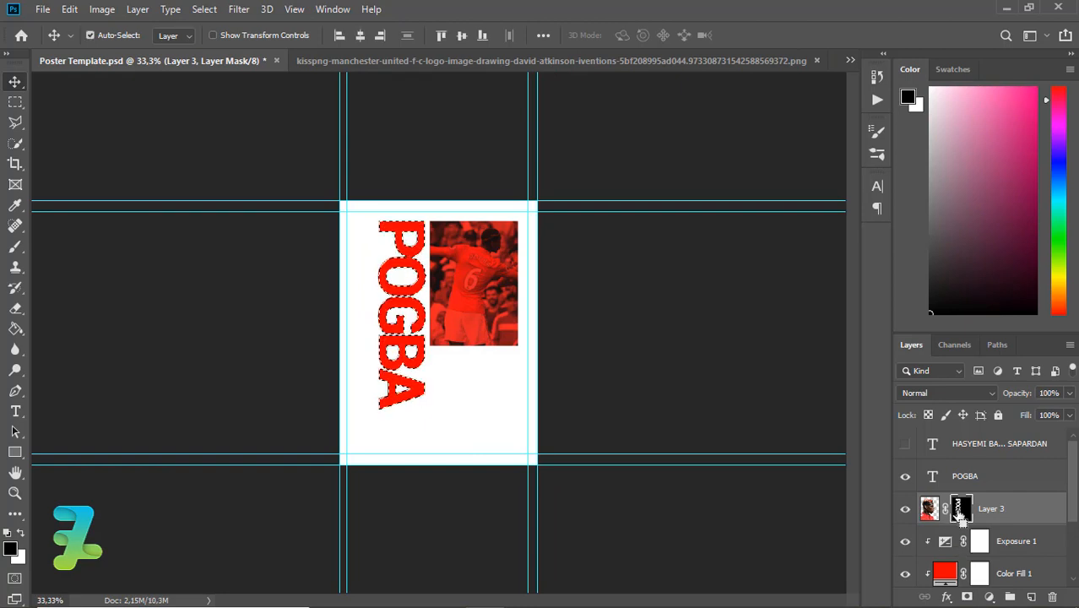
key(ctrl+d)
key(ctrl+i)
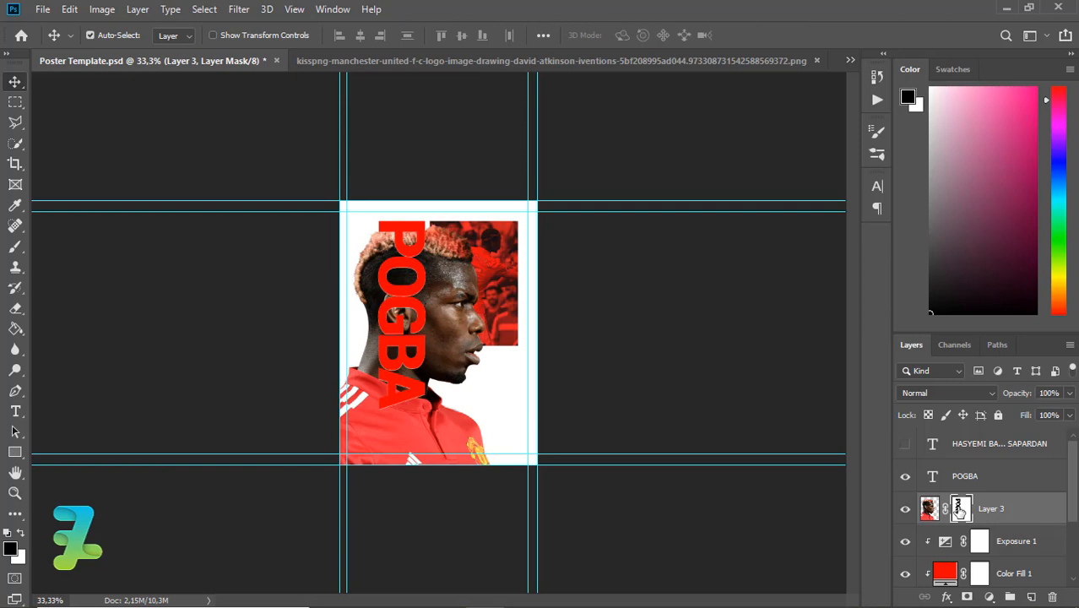
Step: Duplicate the masked player cutout in Layer 3, move the copy above the POGBA text and clip it to the text
click(928, 509)
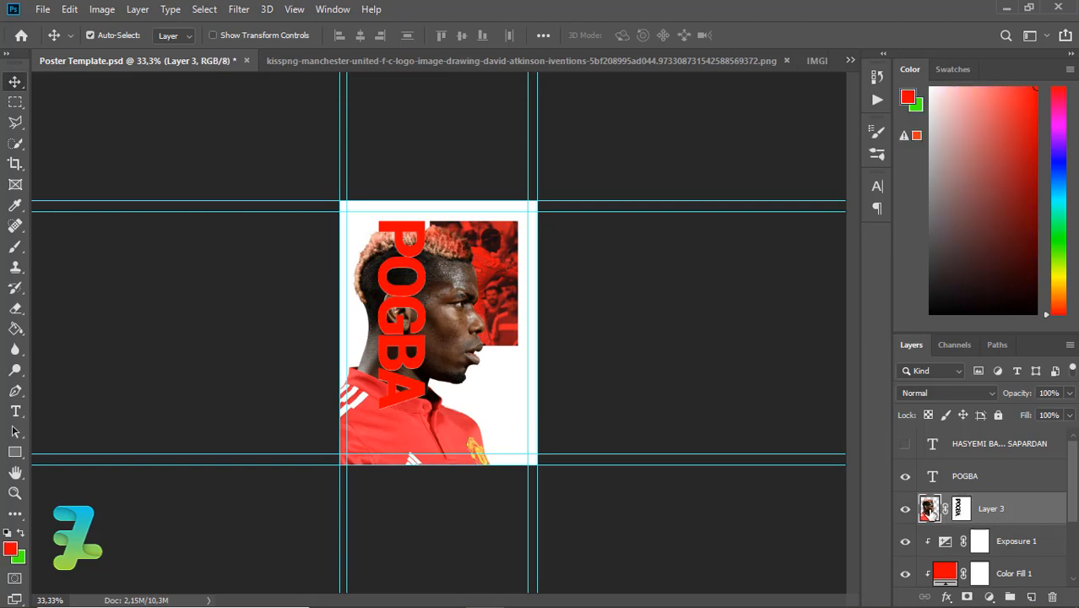
key(ctrl+j)
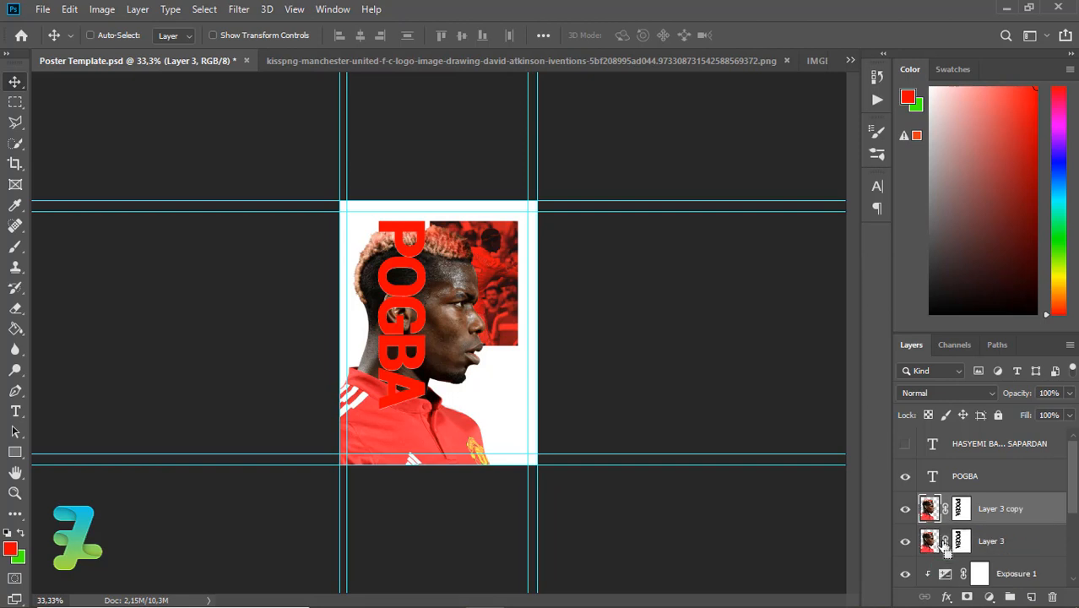
drag(933, 508, 1013, 475)
right_click(1015, 476)
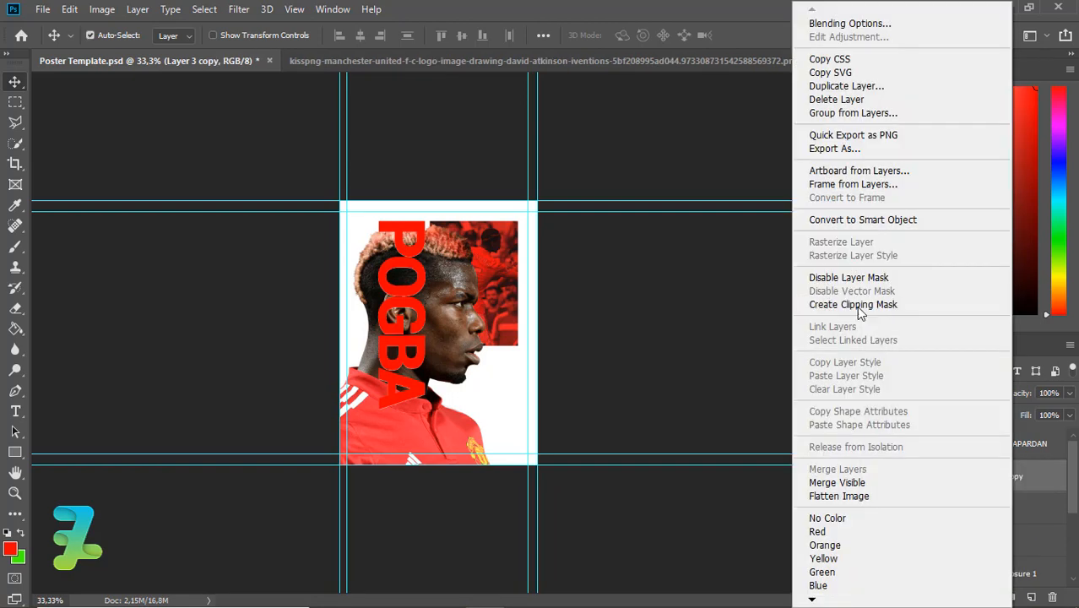
click(856, 305)
Step: Try deleting the layer mask from the clipped player copy, and undo the deletion
right_click(973, 476)
click(965, 363)
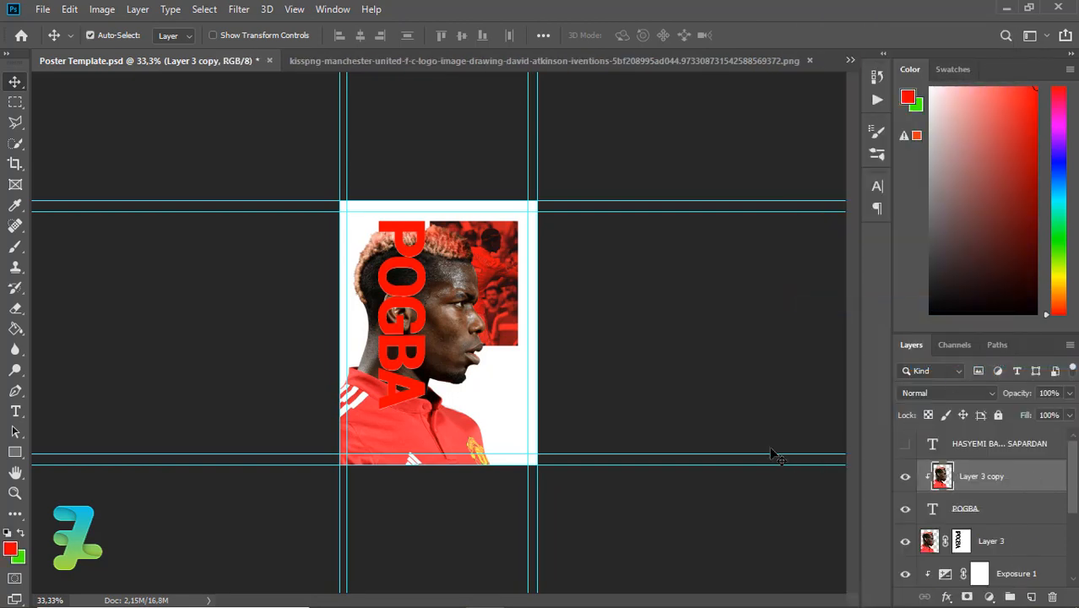
key(ctrl+plus)
key(ctrl+plus)
click(516, 342)
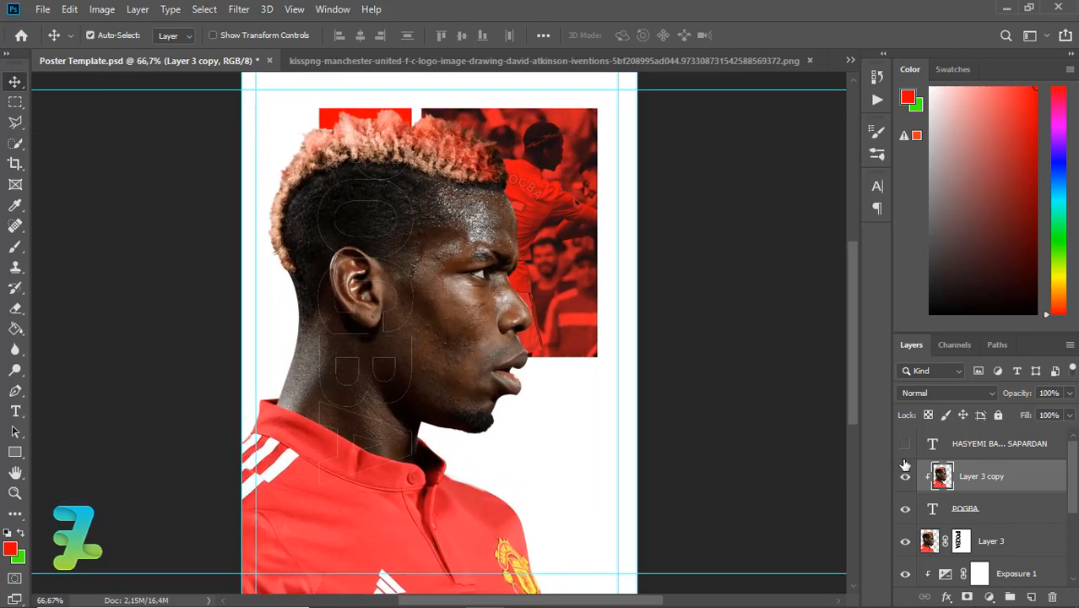
key(ctrl+z)
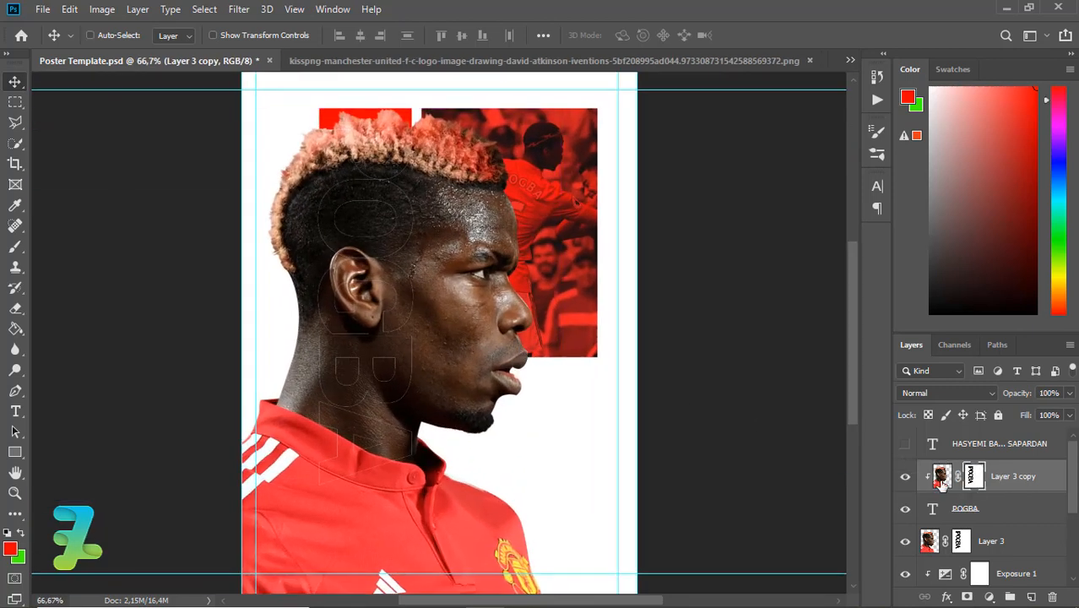
Step: Release the player copy from the POGBA text and invert its mask so the player shows only inside the letters
right_click(1020, 480)
click(866, 306)
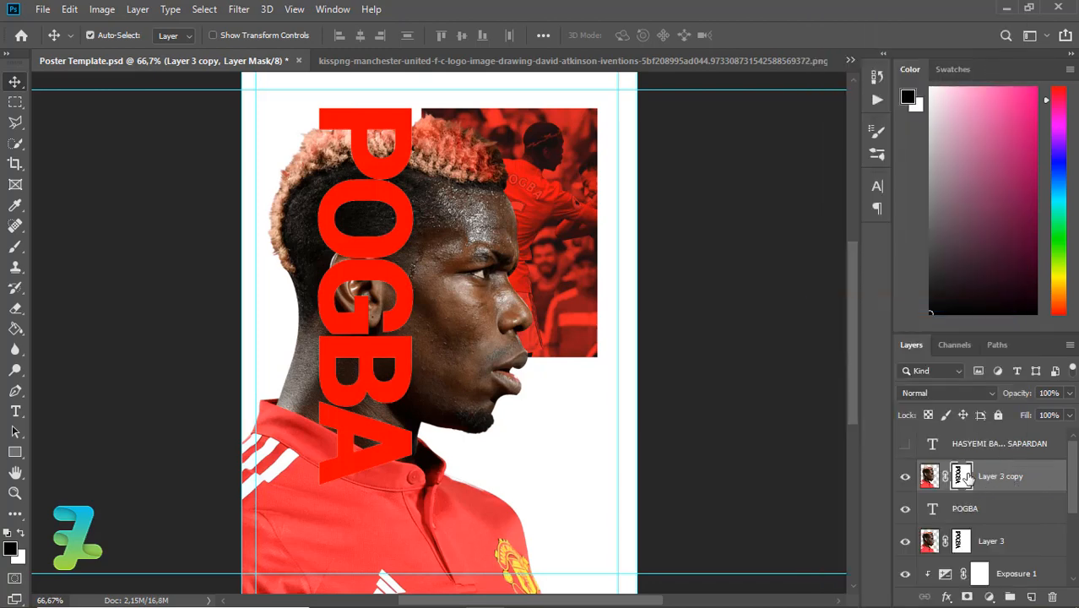
key(ctrl+i)
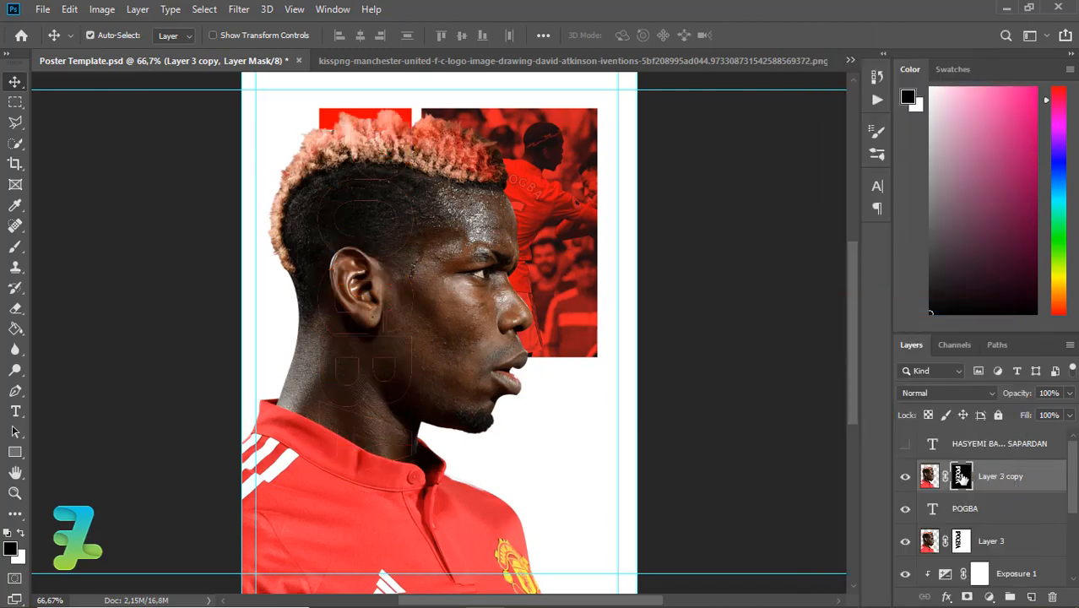
Step: Add a Brightness/Contrast adjustment clipped to the player copy, with brightness 150 and contrast -50
click(990, 597)
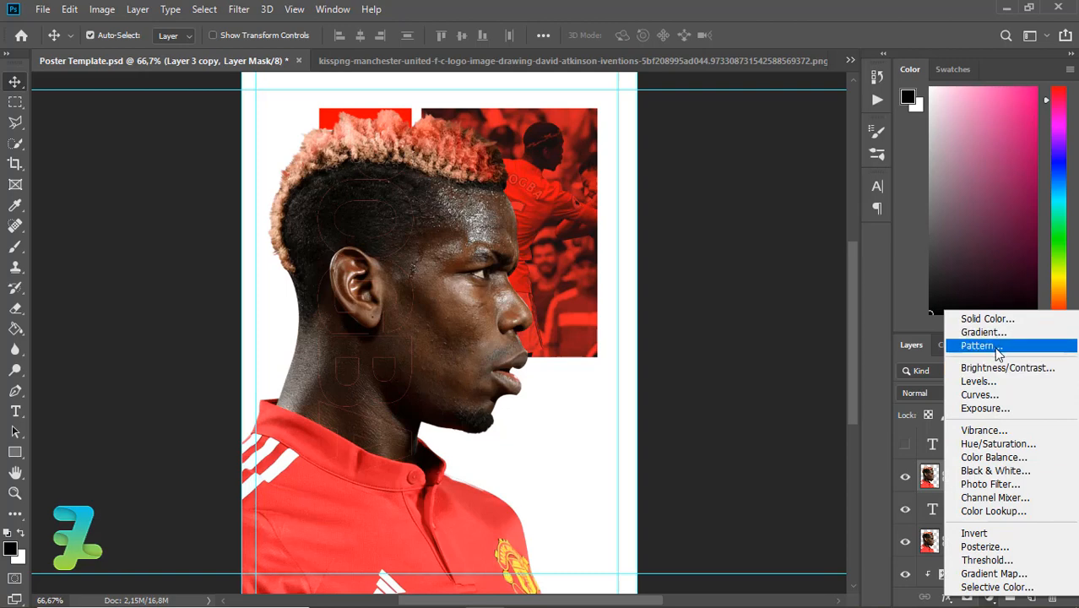
click(997, 366)
right_click(1017, 477)
click(895, 307)
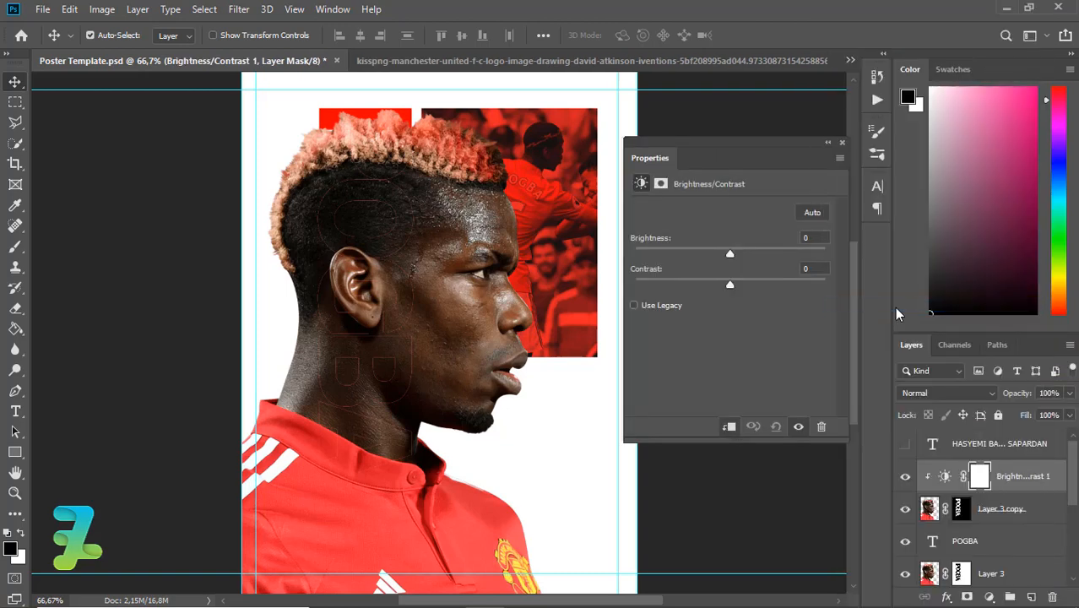
drag(739, 251, 827, 260)
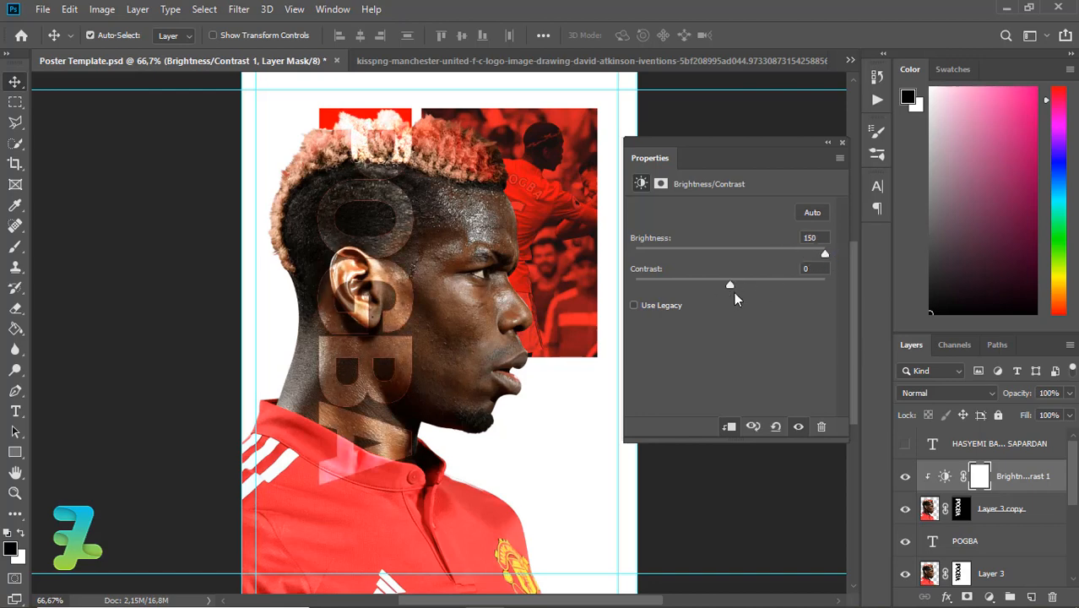
drag(732, 284, 665, 286)
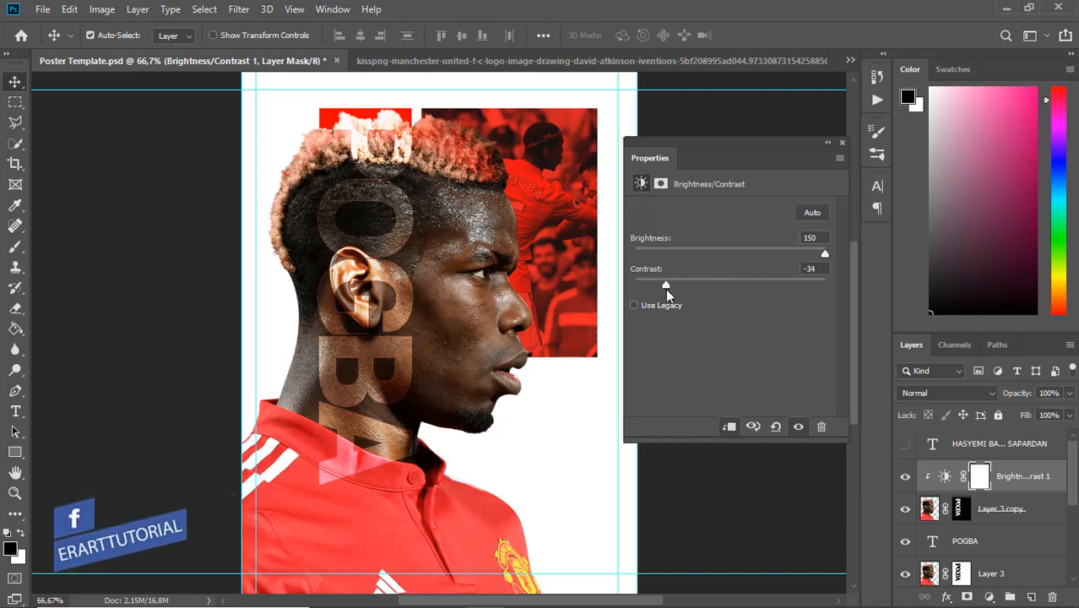
drag(665, 288, 589, 277)
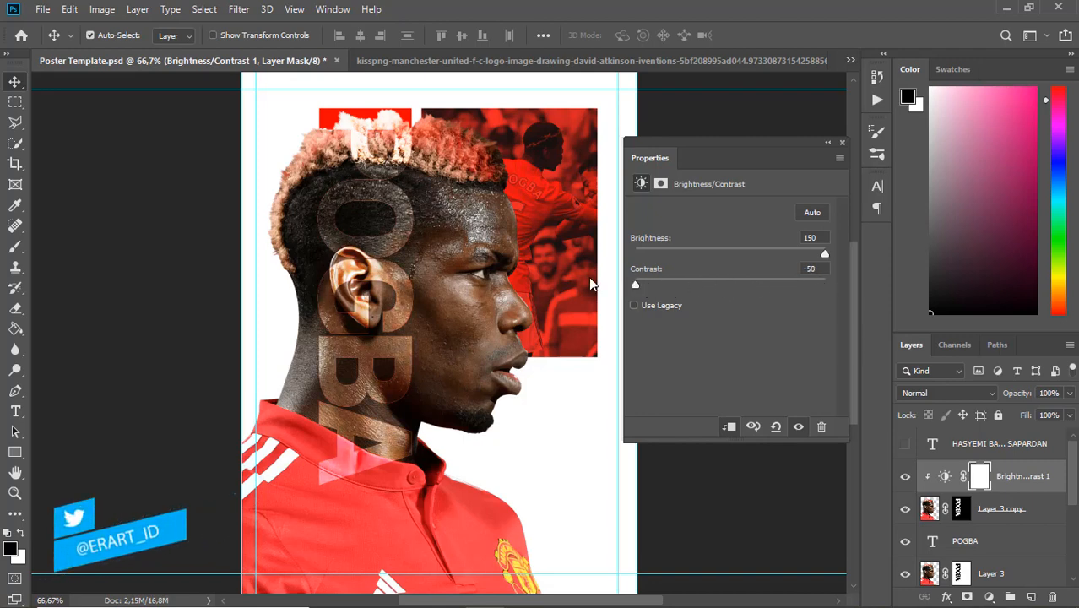
click(841, 141)
Step: Outline the lower neck and shirt with a closed Pen path curving below the jaw, and convert the path to a selection
click(957, 511)
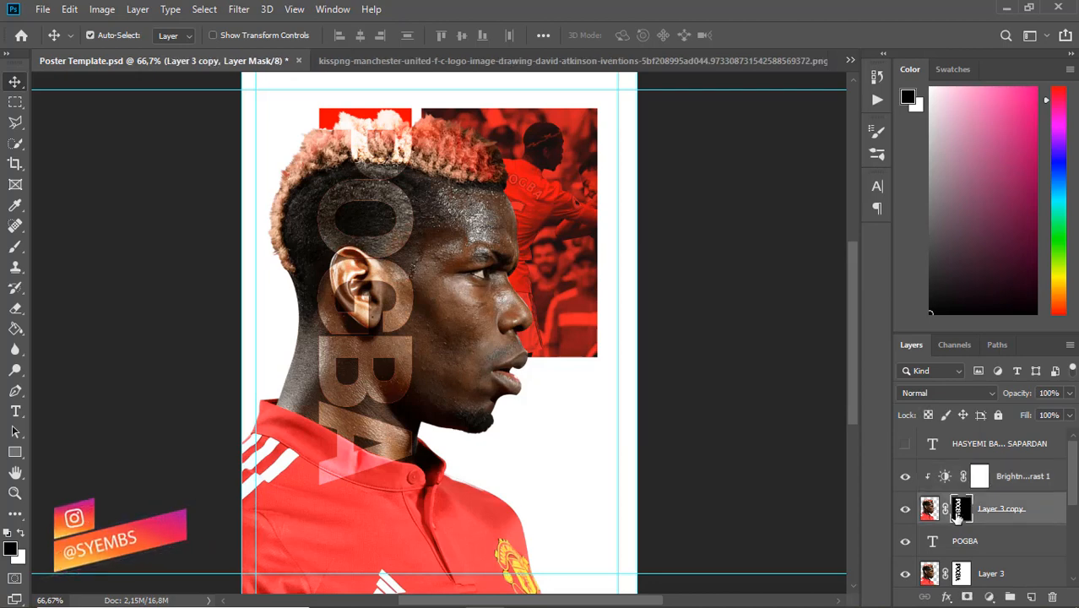
click(16, 390)
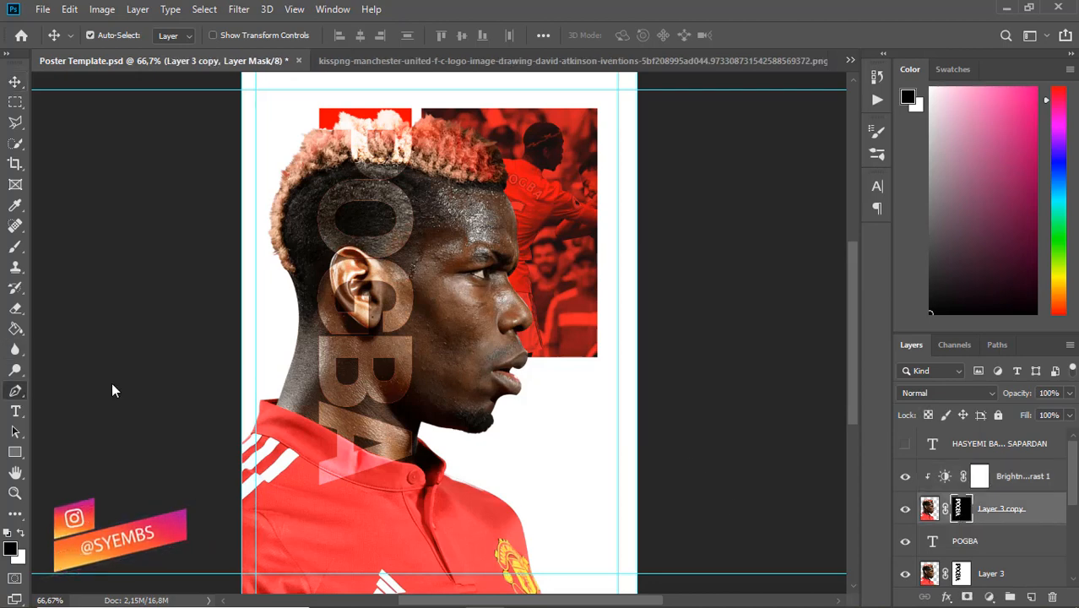
click(291, 348)
click(442, 445)
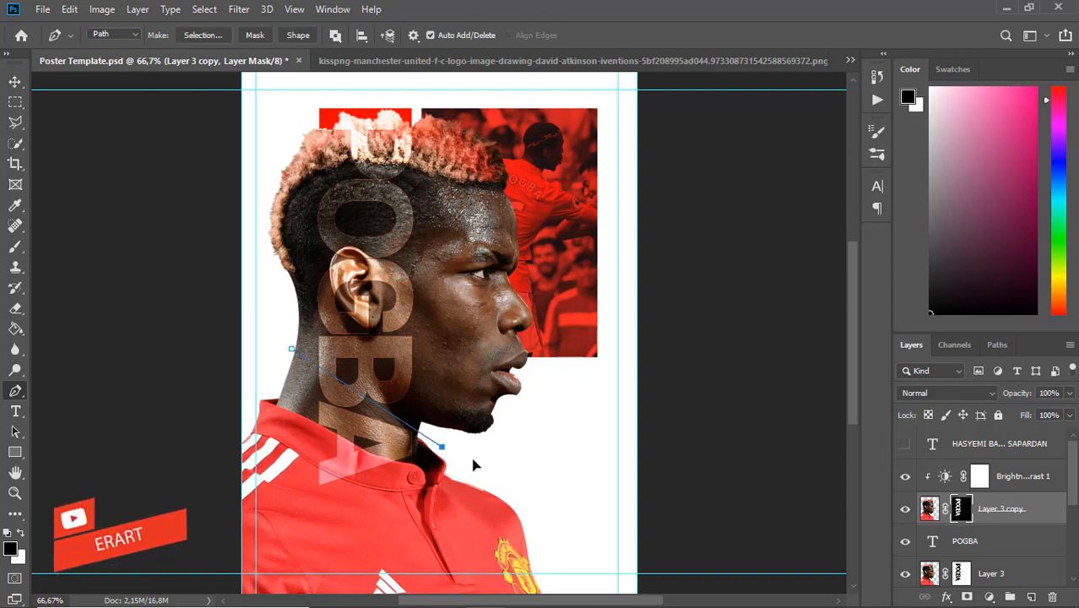
drag(473, 462, 527, 470)
key(ctrl+minus)
click(573, 553)
click(431, 586)
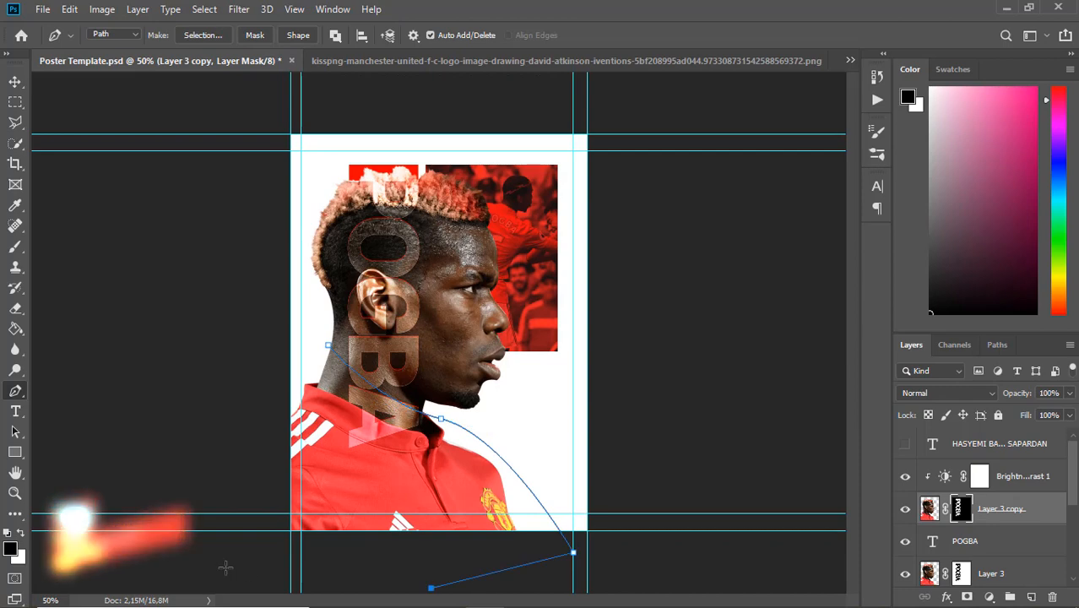
click(225, 568)
click(258, 388)
click(328, 348)
right_click(330, 350)
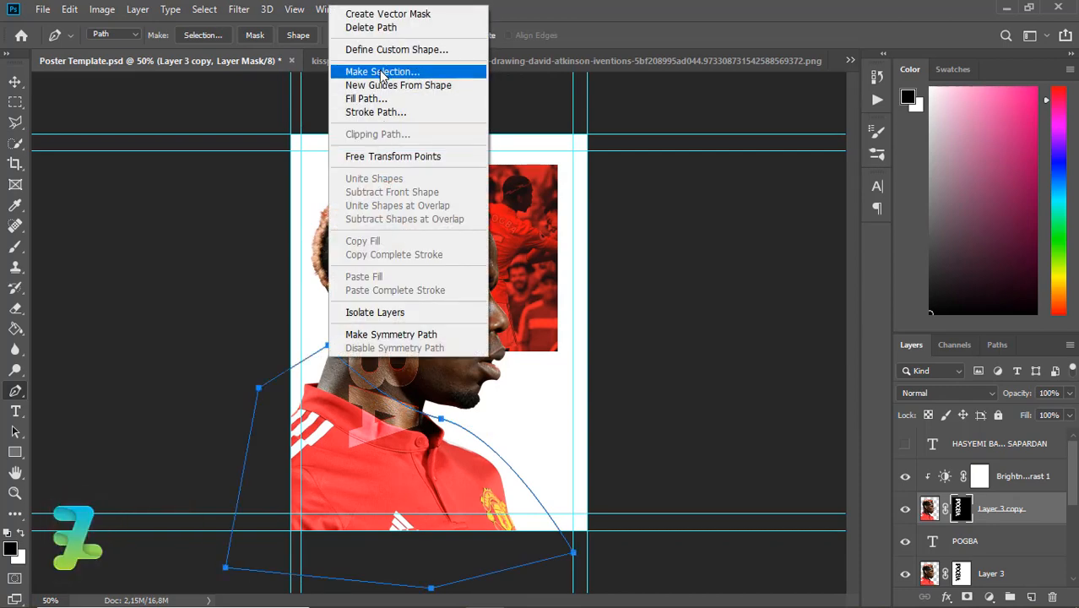
click(363, 72)
key(Return)
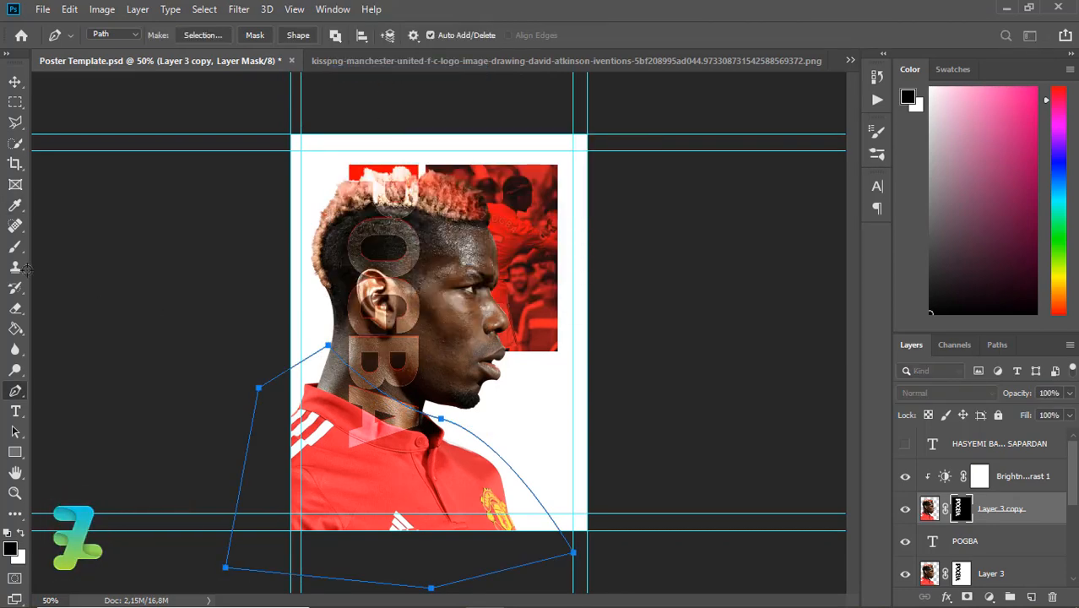
Step: Brush the mask of Layer 3 copy with white inside the selection to reveal its neck and shirt
key(b)
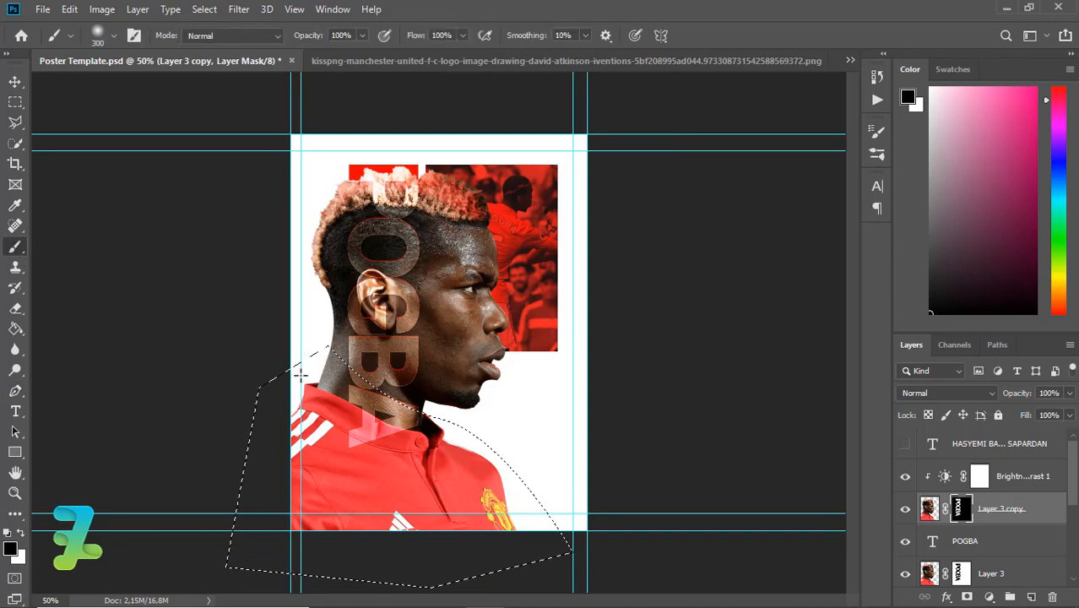
mouse_move(342, 393)
mouse_down()
mouse_move(371, 427)
mouse_move(325, 347)
mouse_up()
key(x)
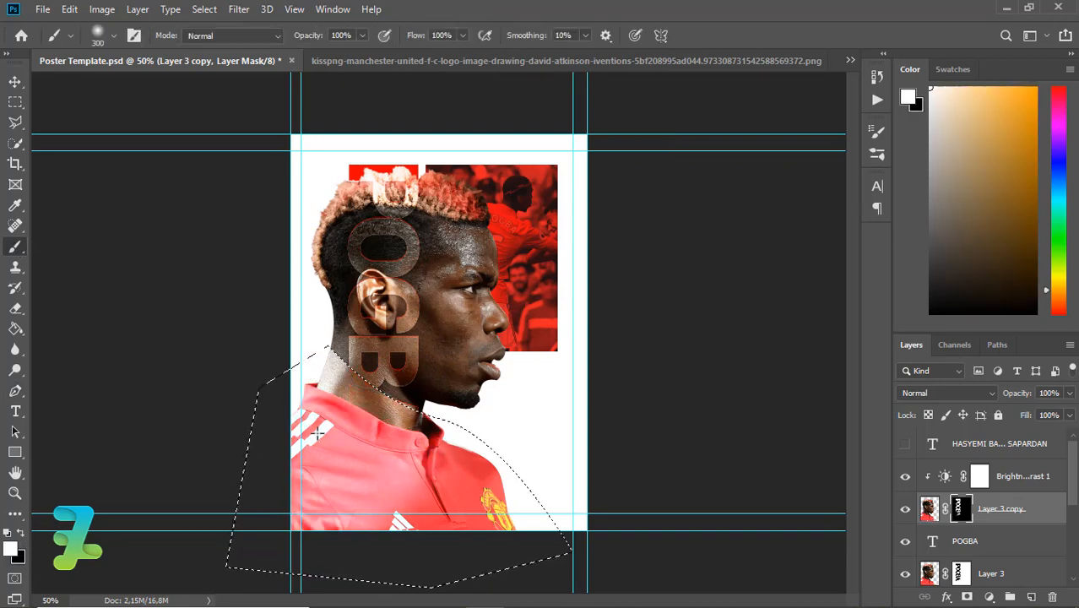
mouse_move(317, 433)
mouse_down()
mouse_move(382, 520)
mouse_move(458, 547)
mouse_move(503, 520)
mouse_up()
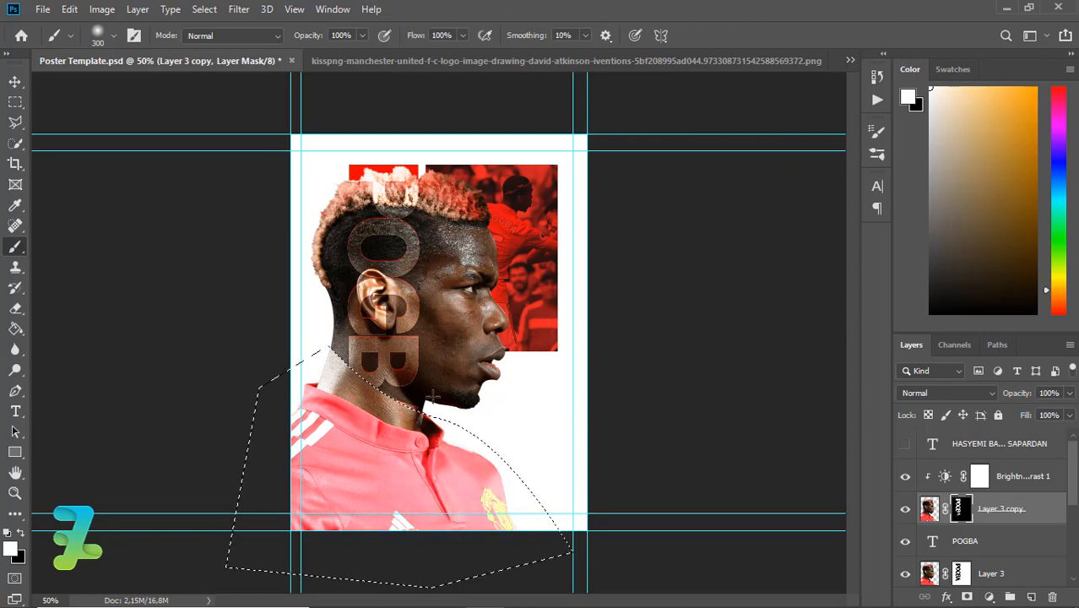
Step: Brush the mask of the original Layer 3 with black inside the selection to hide its neck and shirt
click(990, 573)
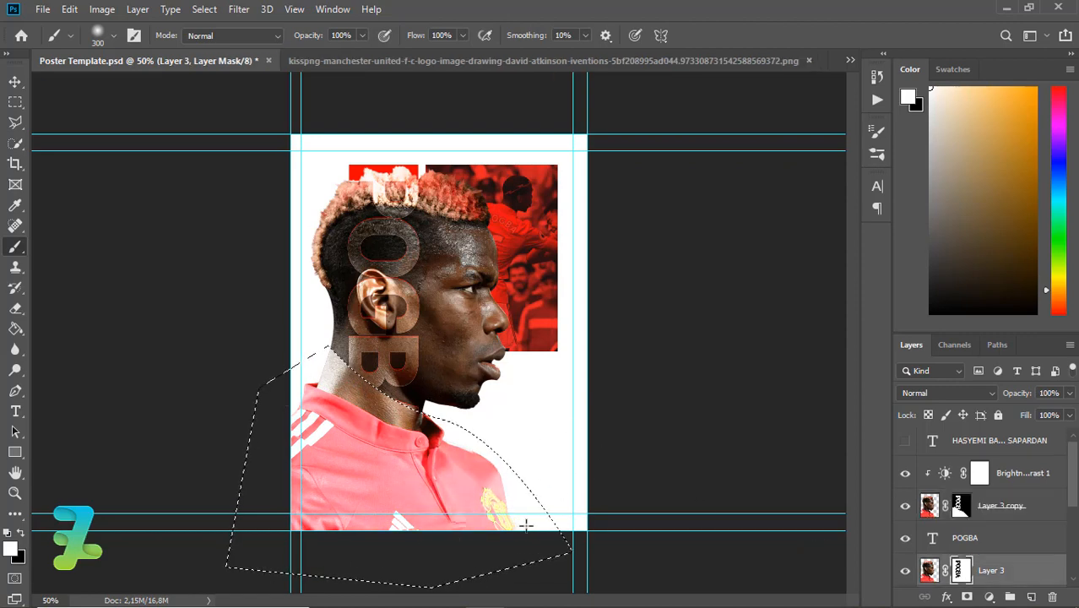
click(18, 535)
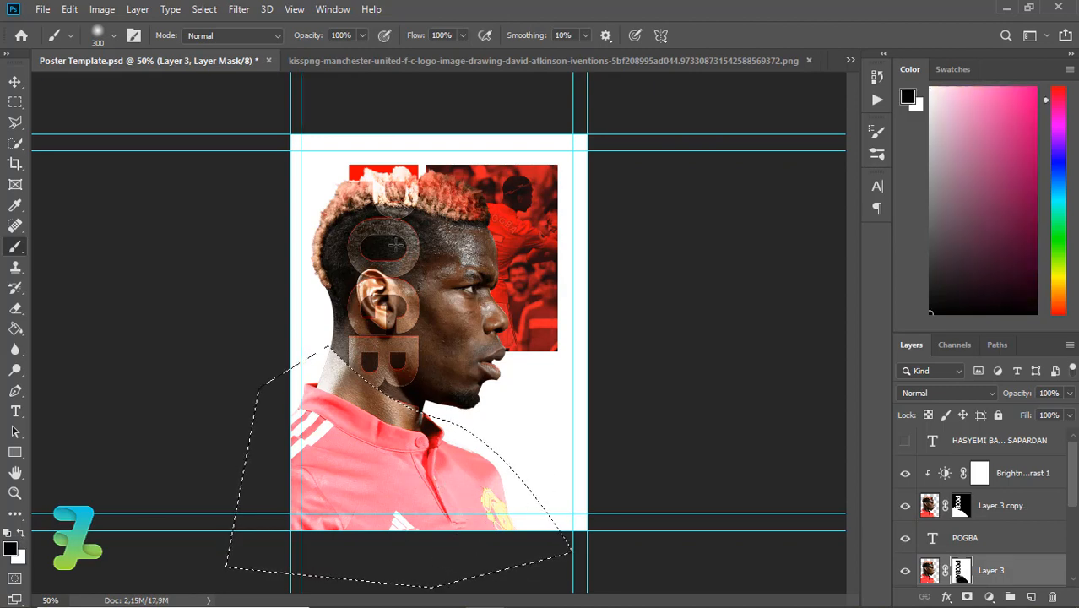
scroll(996, 523, down, 1)
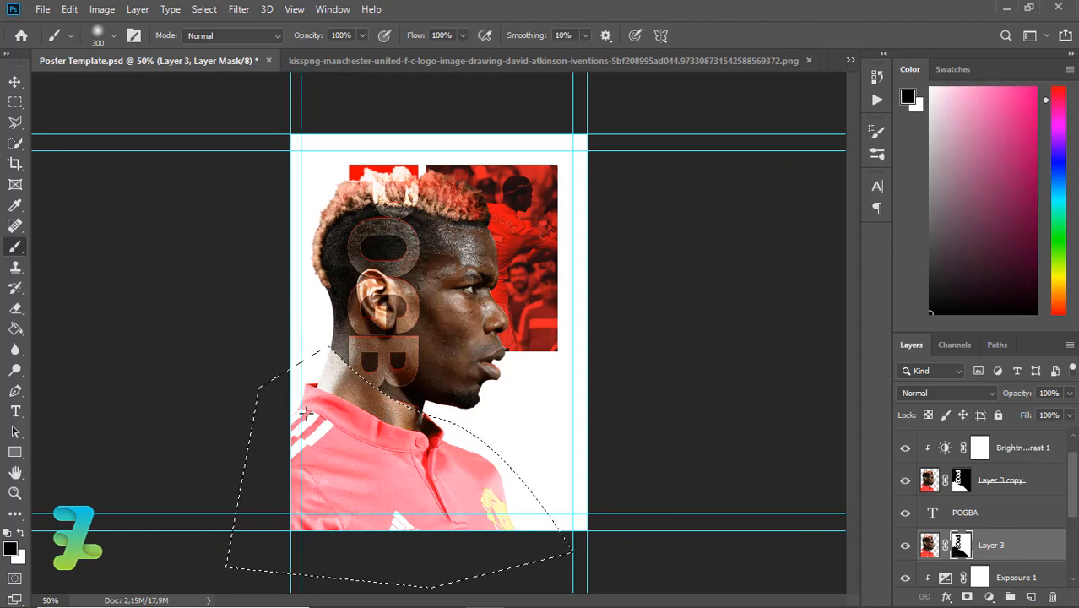
Step: Toggle the visibility of Layer 3 copy to compare the poster with and without it
click(957, 488)
scroll(1074, 494, down, 1)
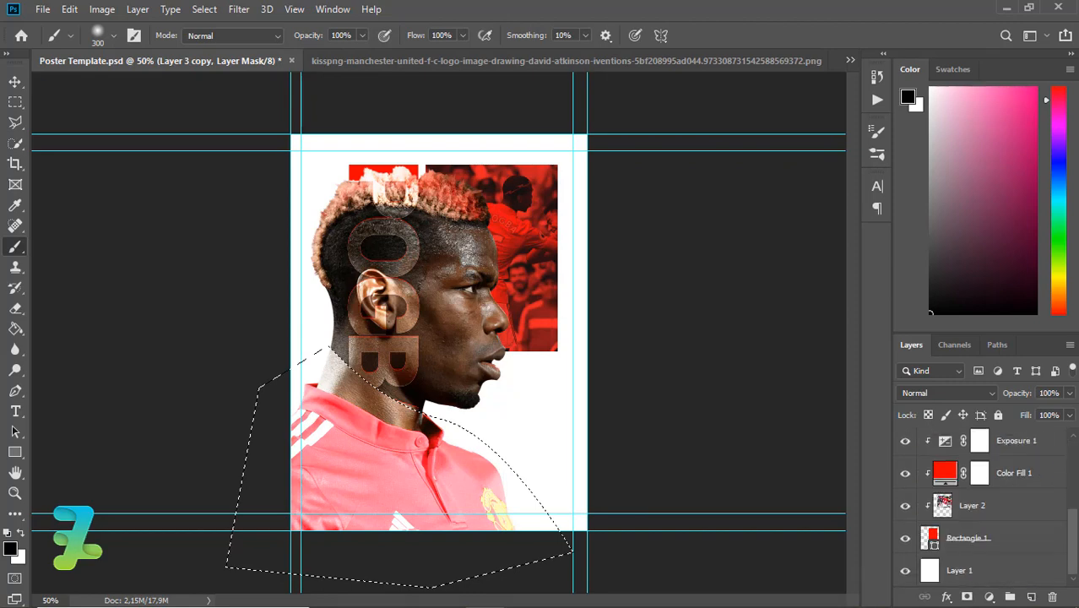
click(908, 470)
click(905, 467)
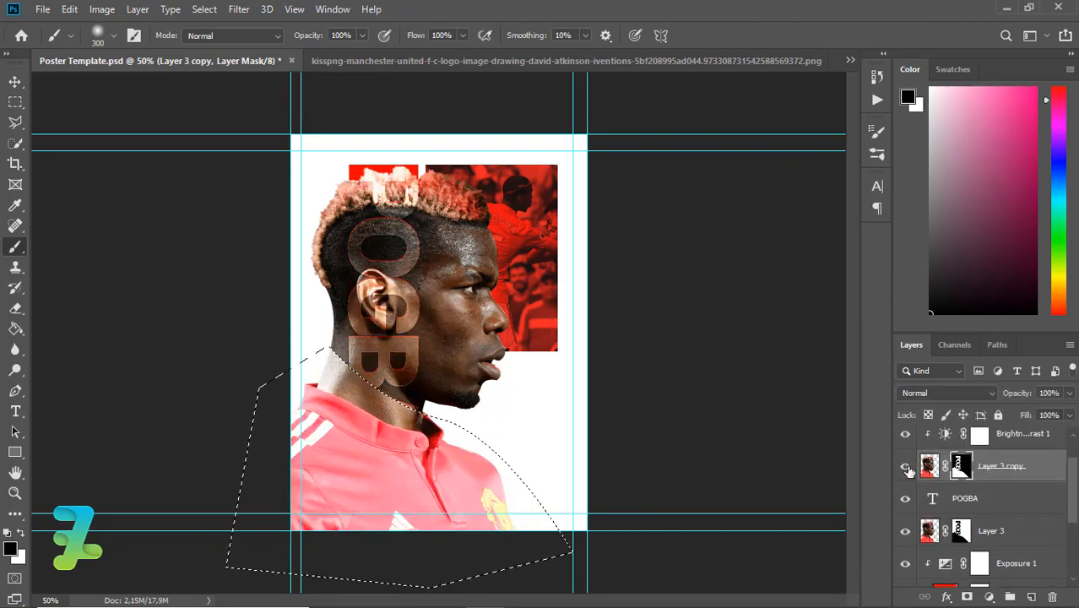
click(906, 467)
click(906, 466)
click(906, 469)
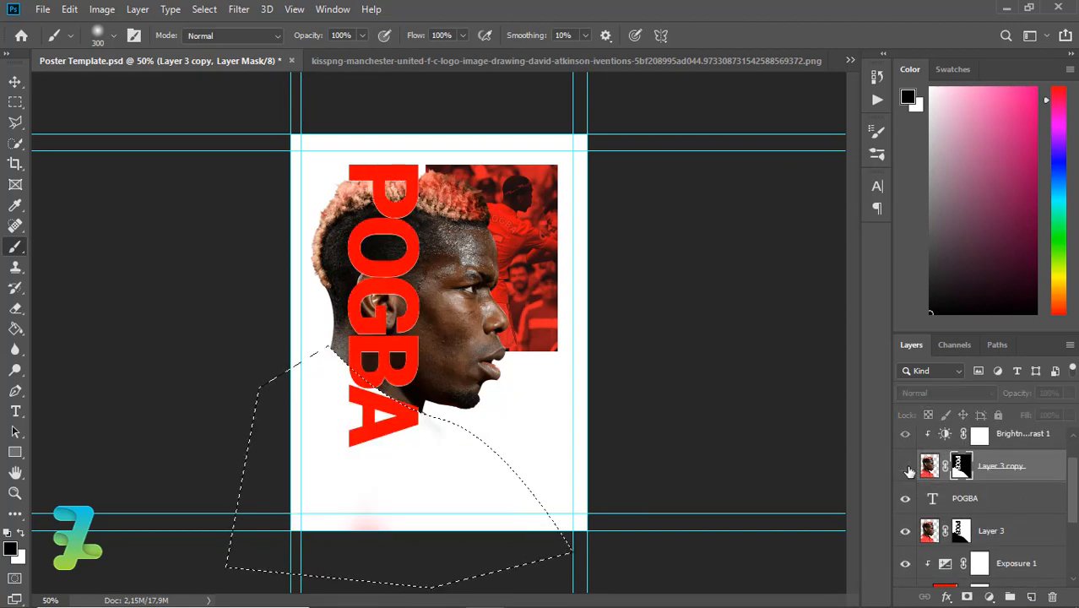
Step: Drop the selection and delete Layer 3 copy together with its Brightness/Contrast adjustment
click(930, 467)
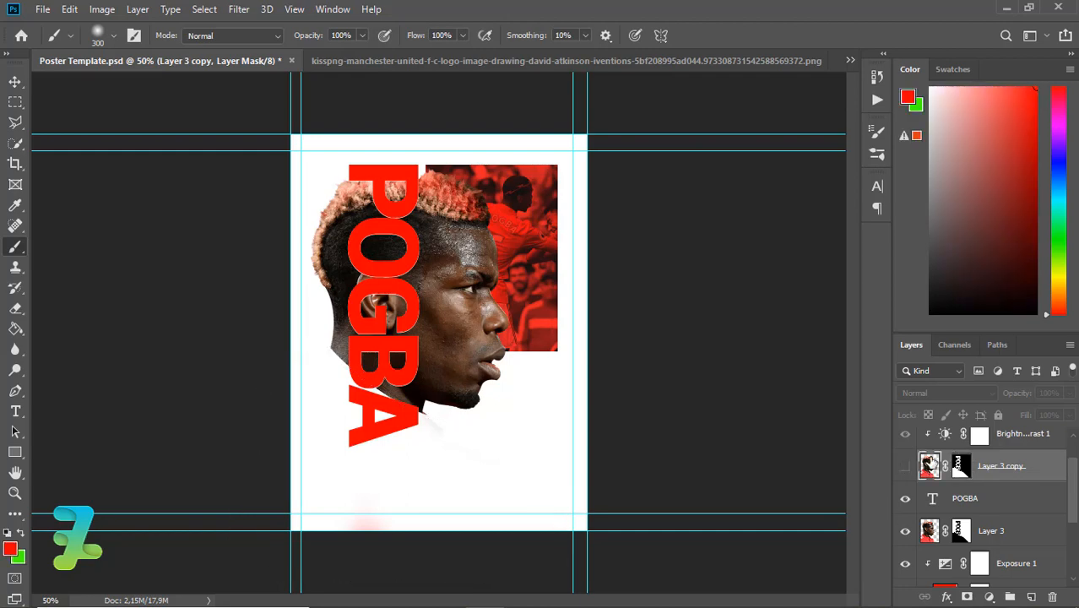
shift+click(946, 438)
key(Delete)
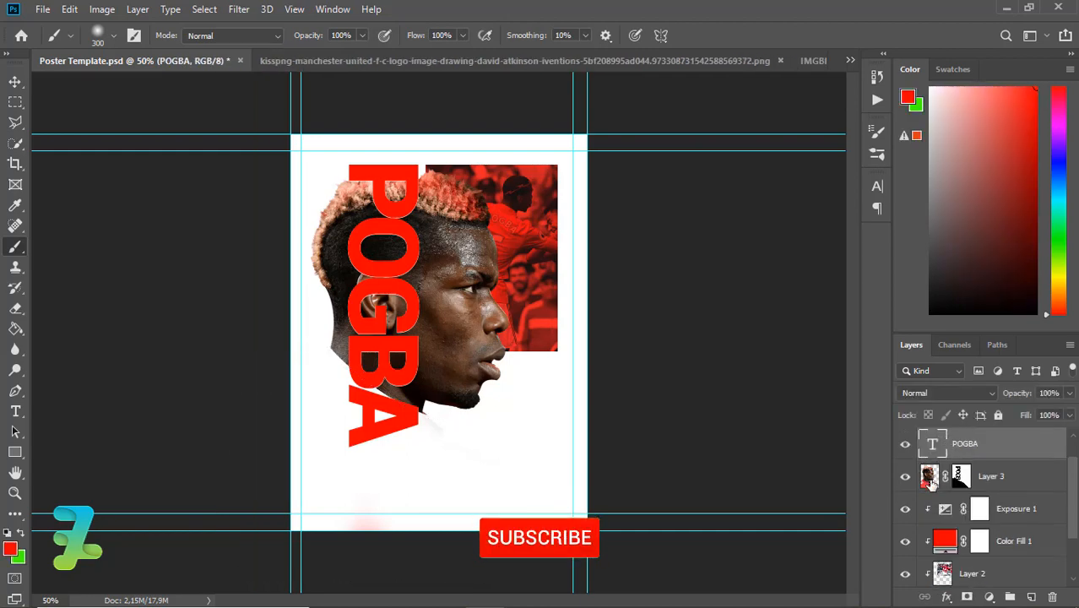
Step: Duplicate the remasked Layer 3, place the copy above the POGBA text and make it a clipping mask on the text
click(935, 476)
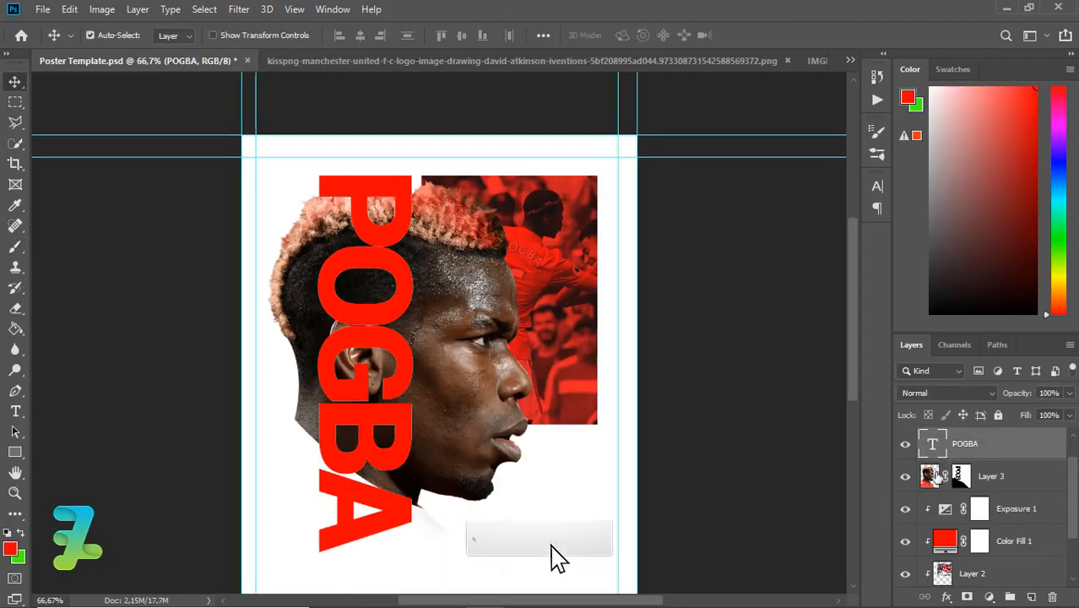
click(936, 476)
key(ctrl+j)
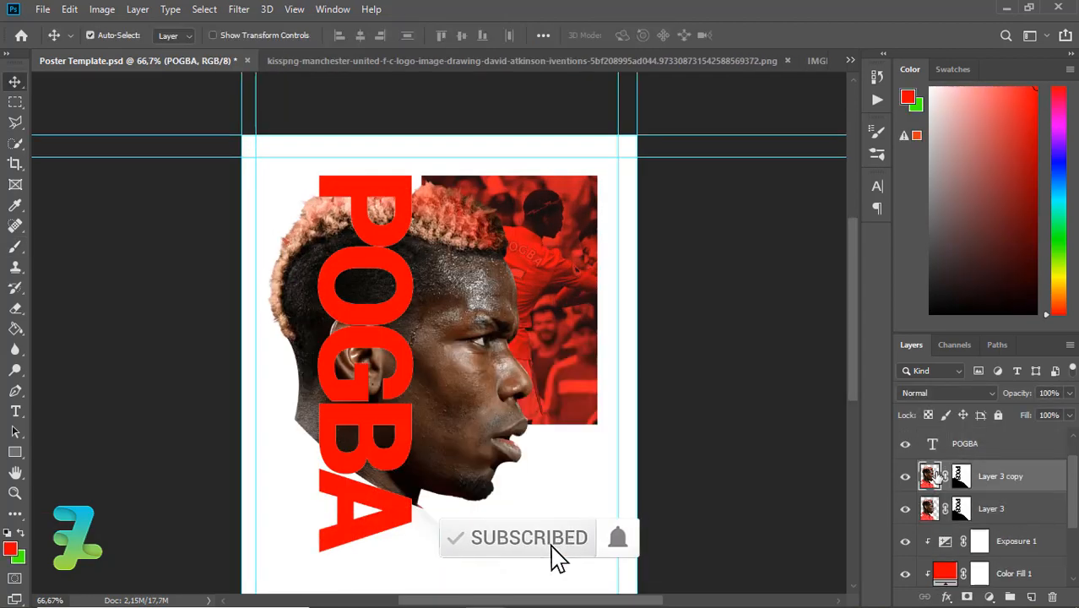
drag(936, 476, 939, 435)
right_click(1022, 452)
click(856, 306)
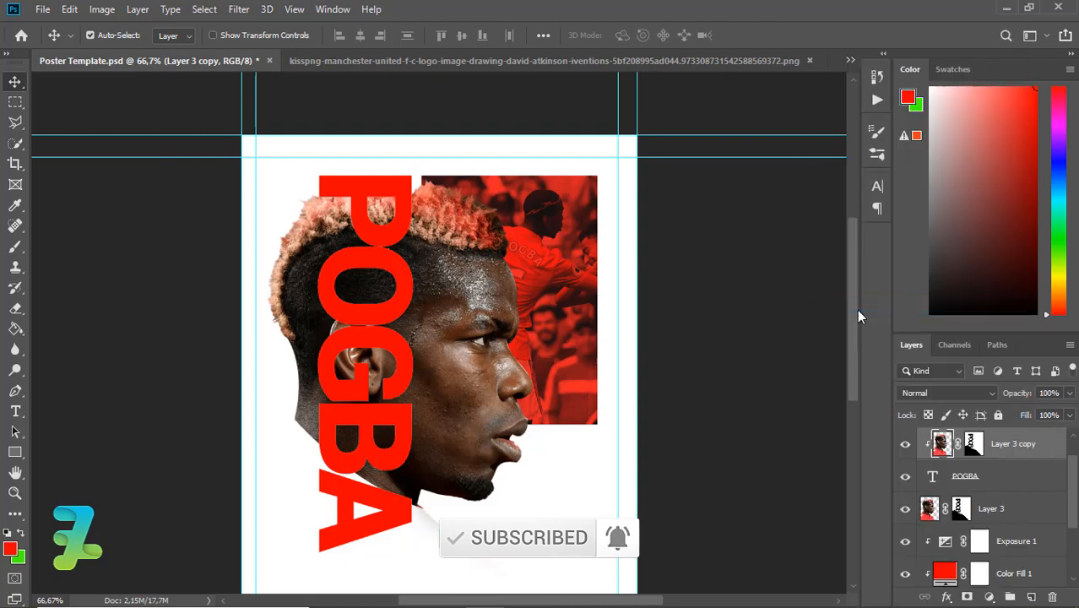
Step: Paint white on the mask of Layer 3 copy within a selection of the POGBA letters to reveal the head through them
click(973, 445)
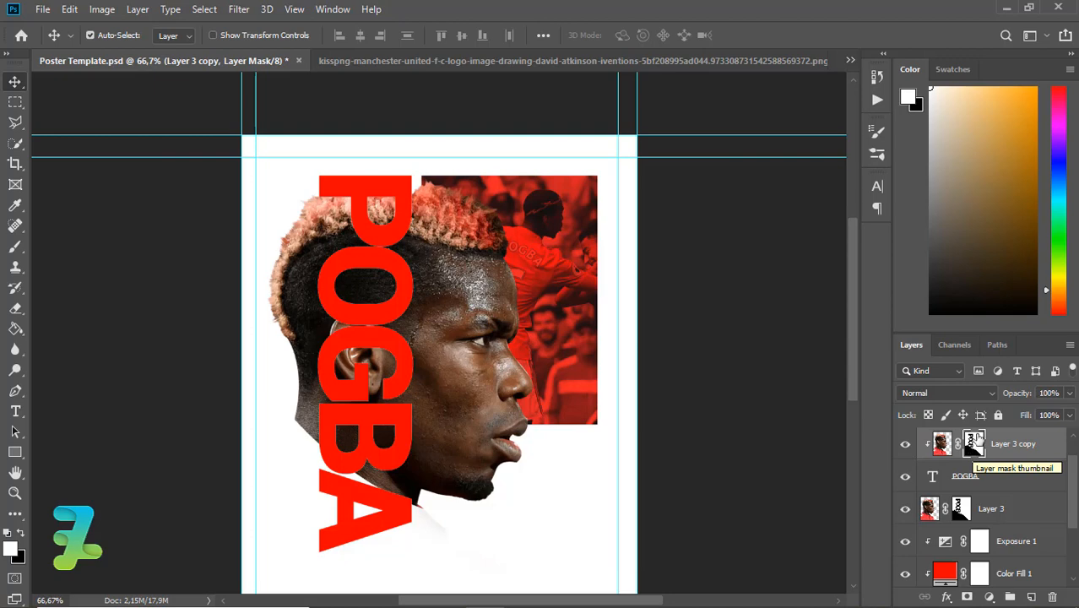
key(x)
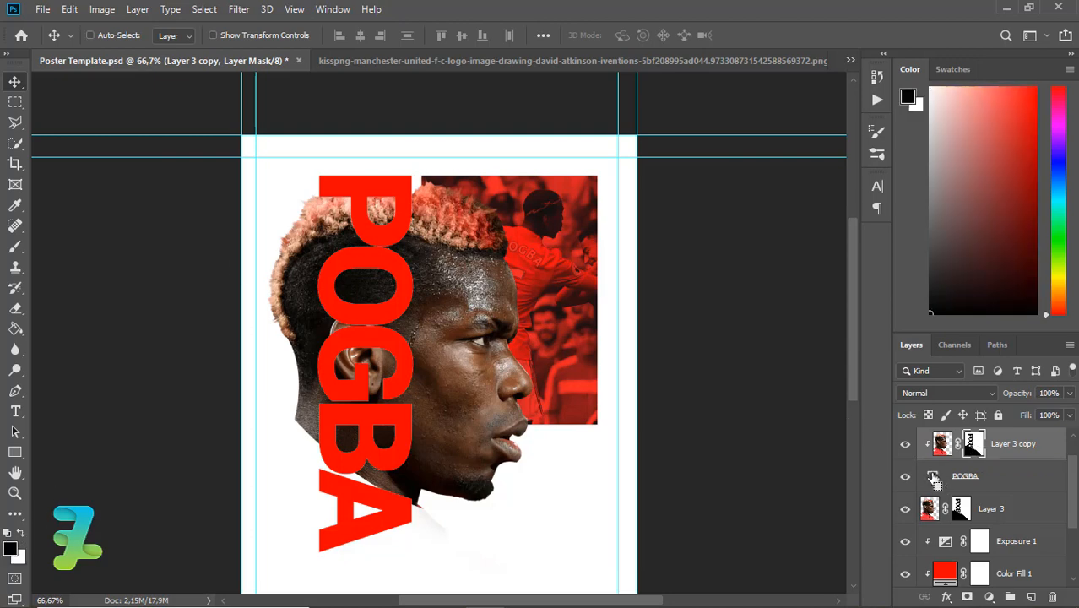
ctrl+click(933, 476)
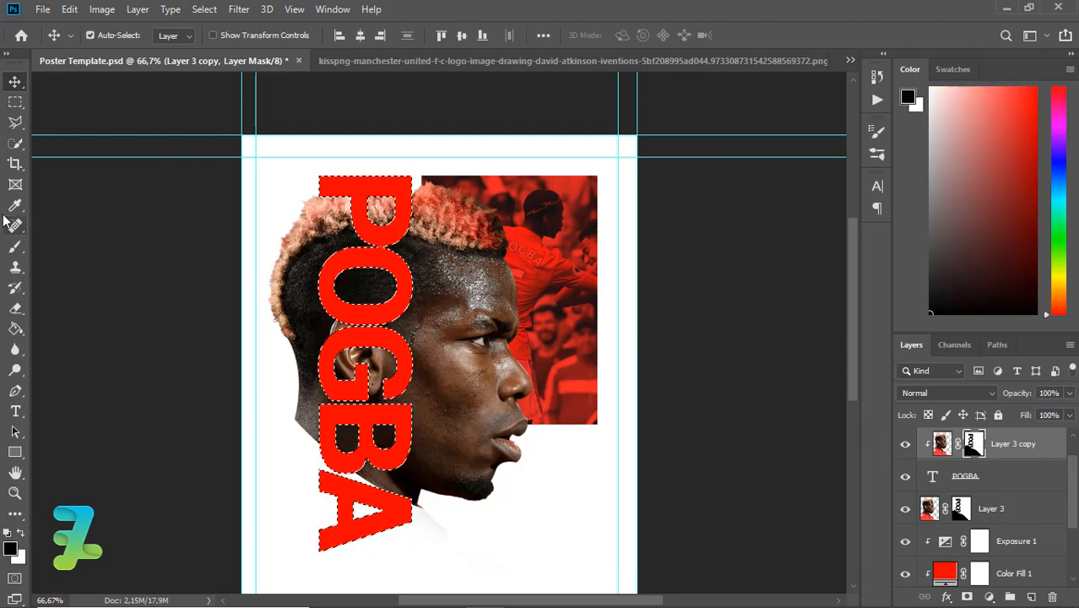
key(b)
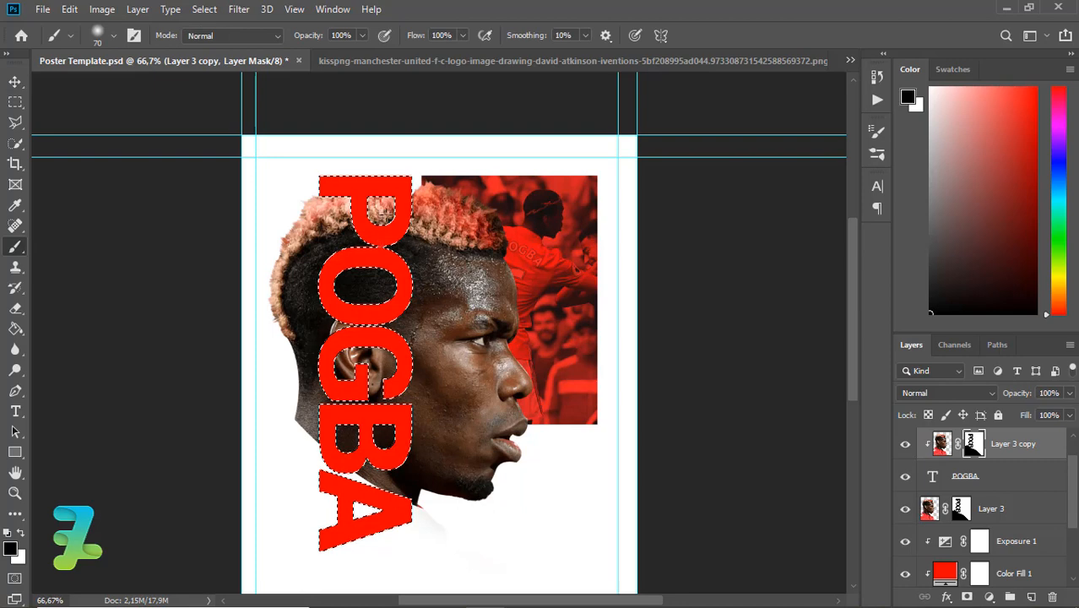
click(22, 533)
mouse_move(382, 261)
mouse_down()
mouse_move(388, 218)
mouse_move(363, 205)
mouse_move(374, 200)
mouse_move(312, 178)
mouse_up()
mouse_move(390, 257)
mouse_down()
mouse_move(346, 263)
mouse_move(353, 248)
mouse_move(363, 321)
mouse_move(392, 398)
mouse_move(367, 432)
mouse_move(342, 382)
mouse_move(354, 351)
mouse_up()
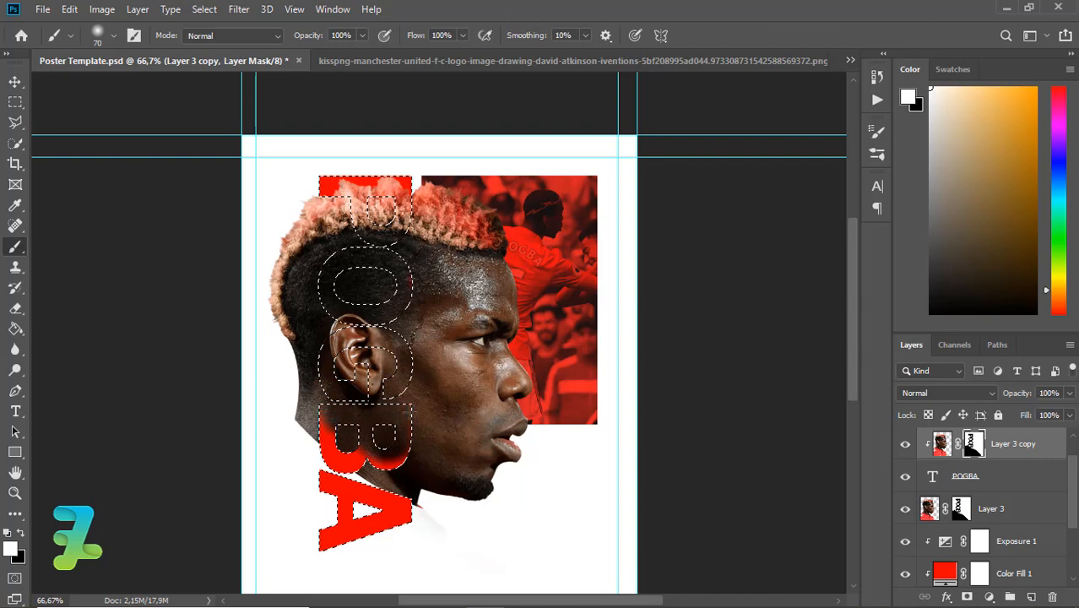
mouse_move(409, 463)
mouse_down()
mouse_move(359, 434)
mouse_move(325, 432)
mouse_up()
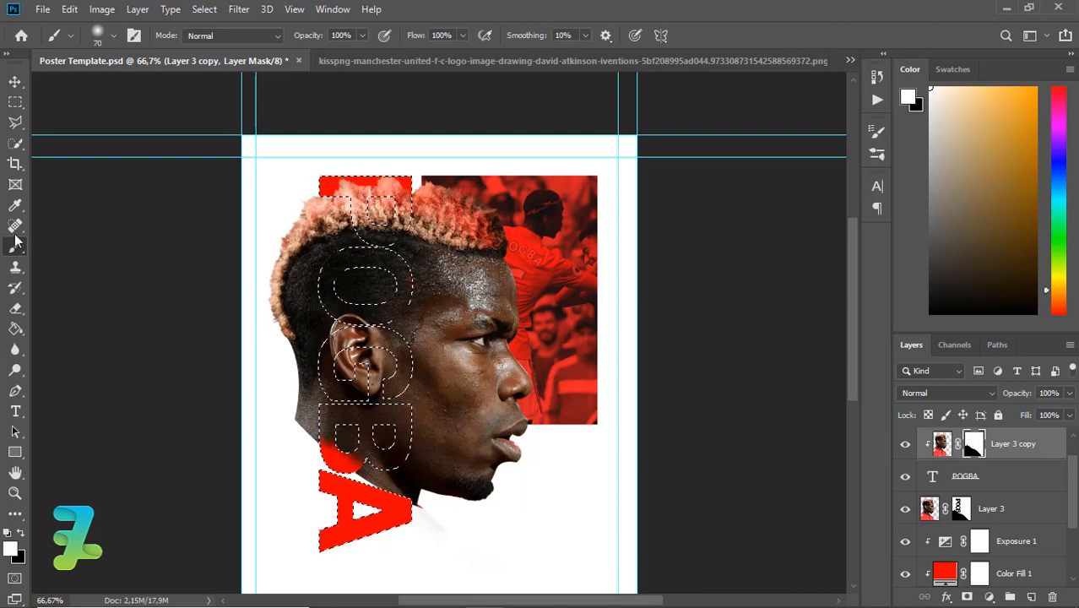
Step: Outline the neck area over the letter B with a closed Pen path along the neck's lower edge and convert it to a selection
click(16, 391)
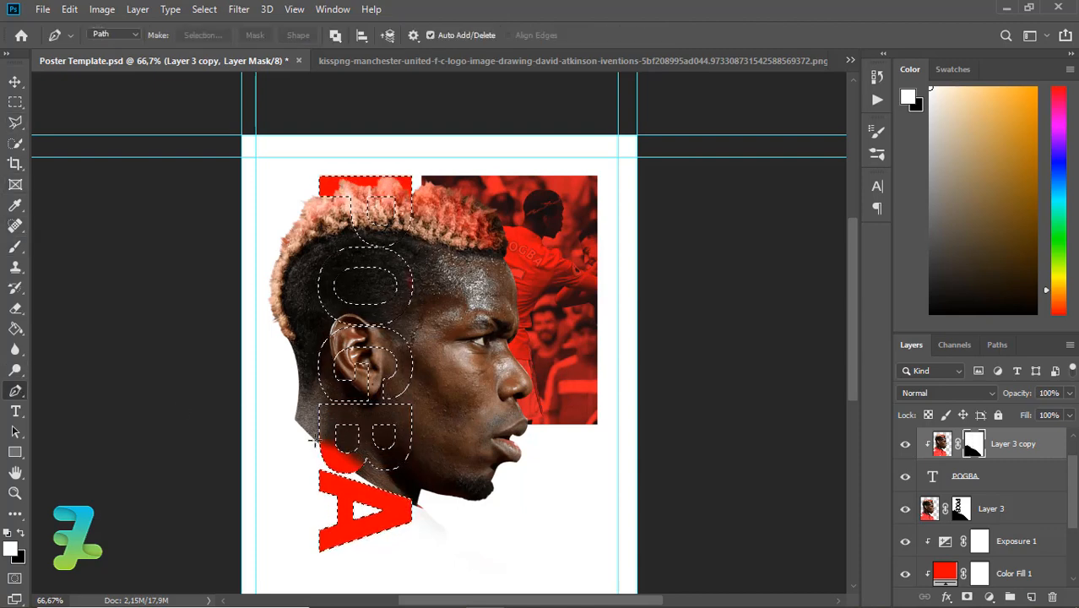
click(314, 438)
drag(398, 496, 436, 512)
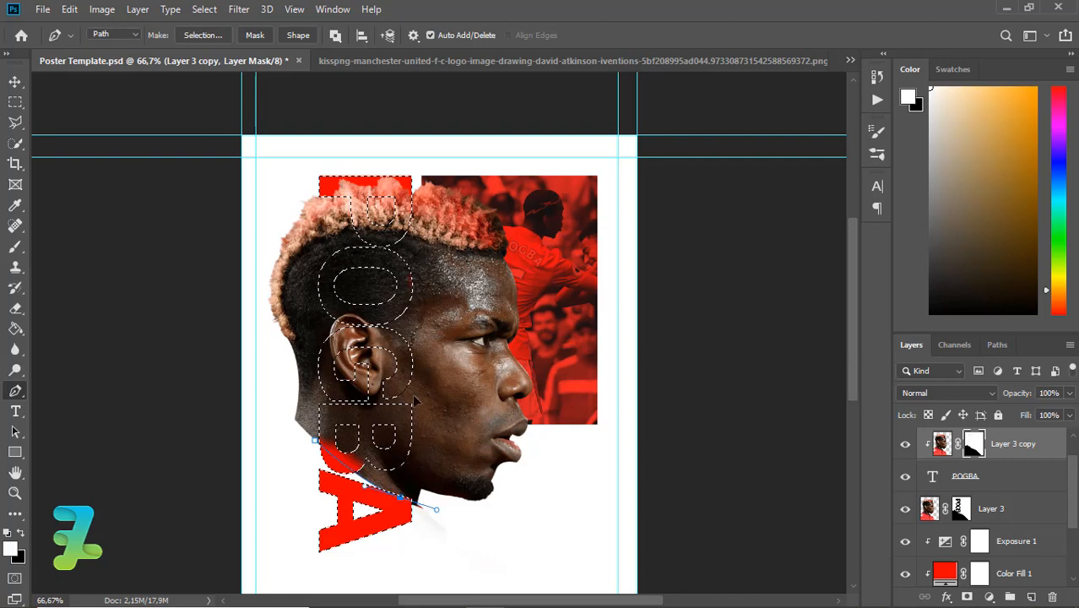
click(415, 396)
click(327, 382)
click(315, 440)
right_click(334, 429)
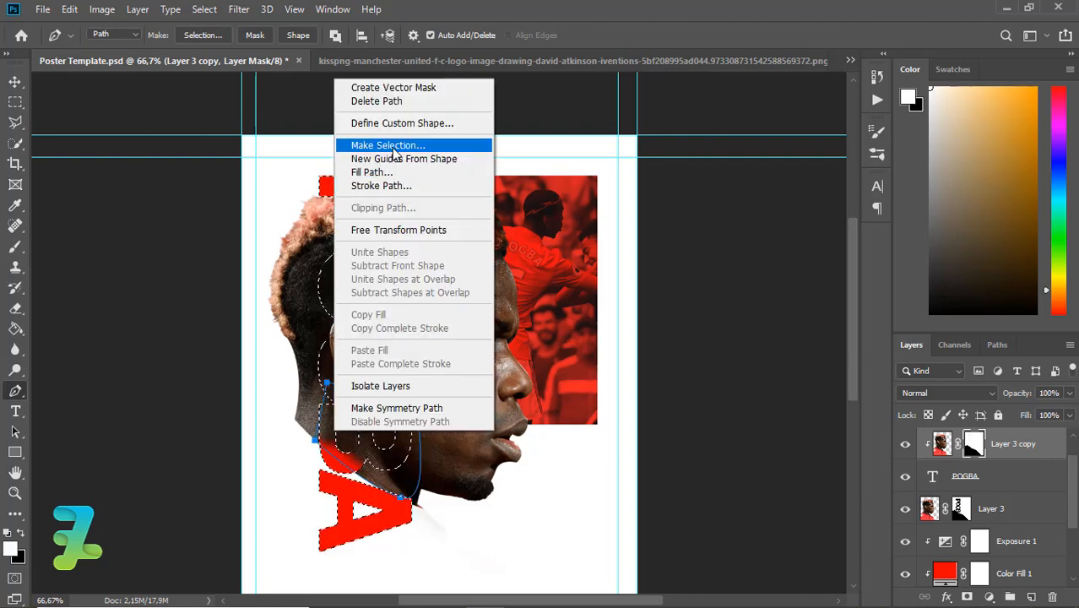
click(393, 152)
key(Return)
Step: Brush white on the mask of Layer 3 copy inside the neck selection, and deselect
click(15, 245)
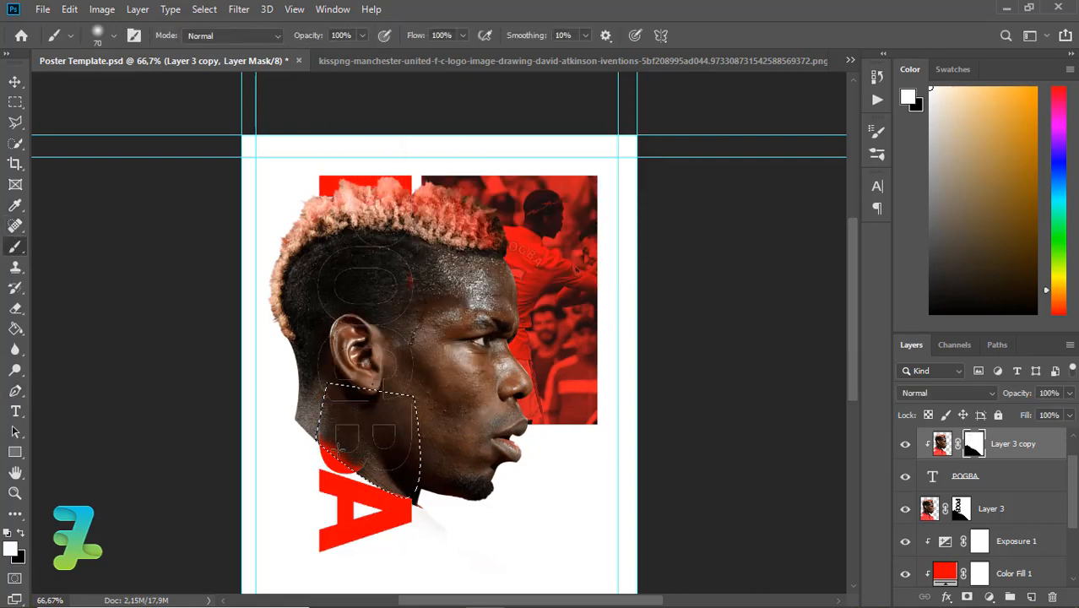
drag(338, 445, 325, 460)
key(ctrl+d)
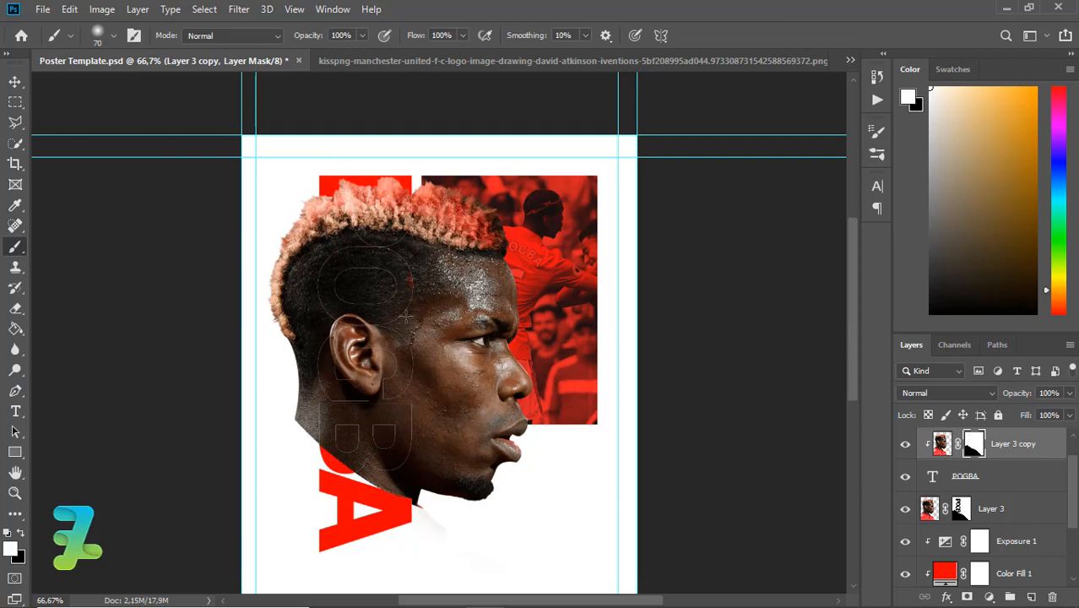
Step: Apply a Brightness/Contrast adjustment to the image of Layer 3 copy with brightness 150 and contrast -50
click(943, 447)
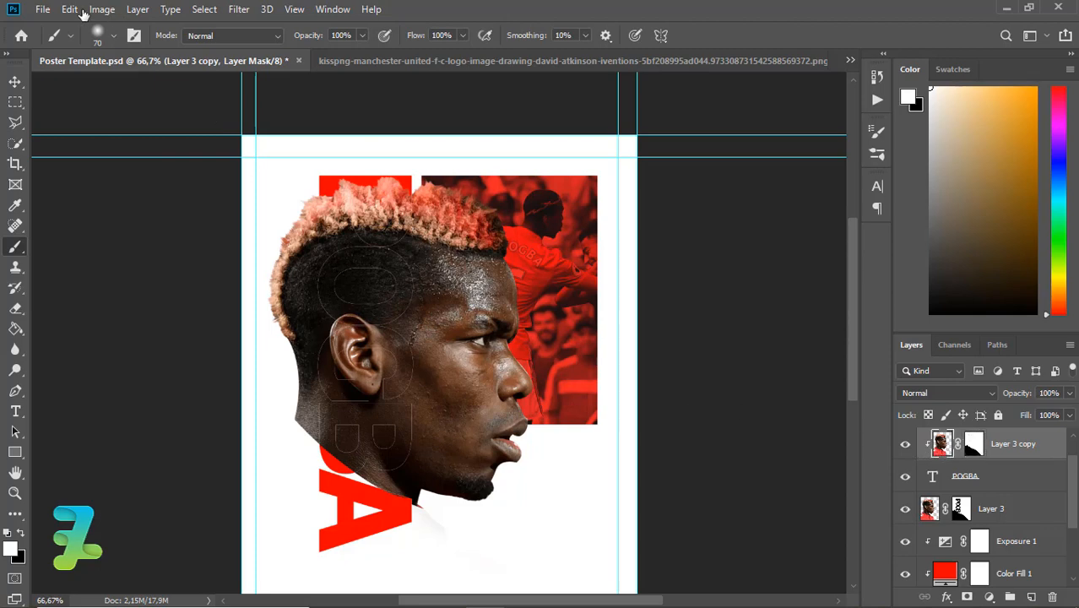
key(space)
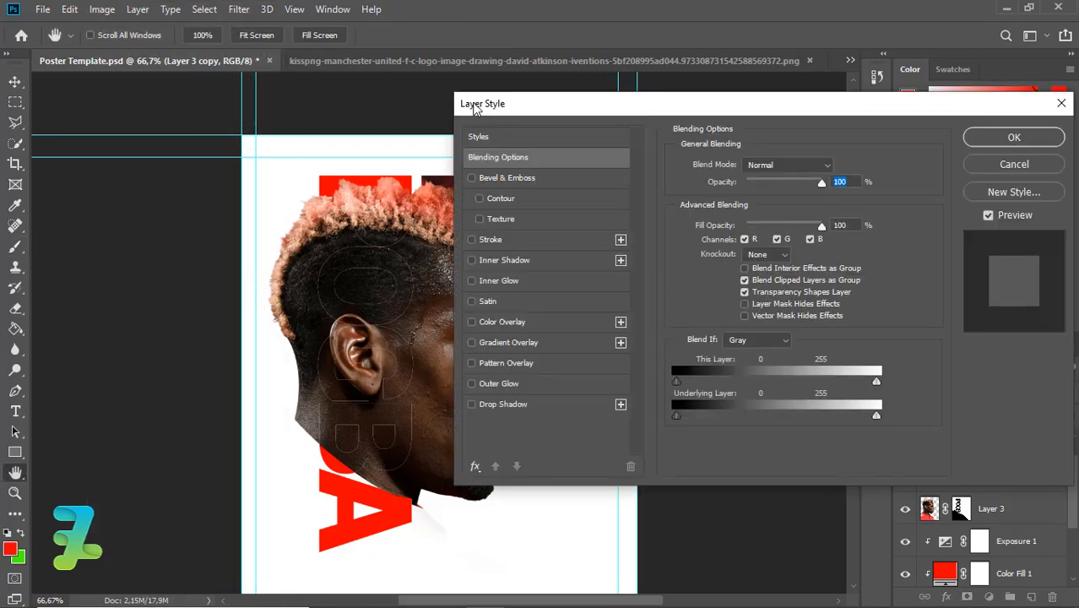
key(Escape)
click(15, 81)
click(69, 11)
click(69, 10)
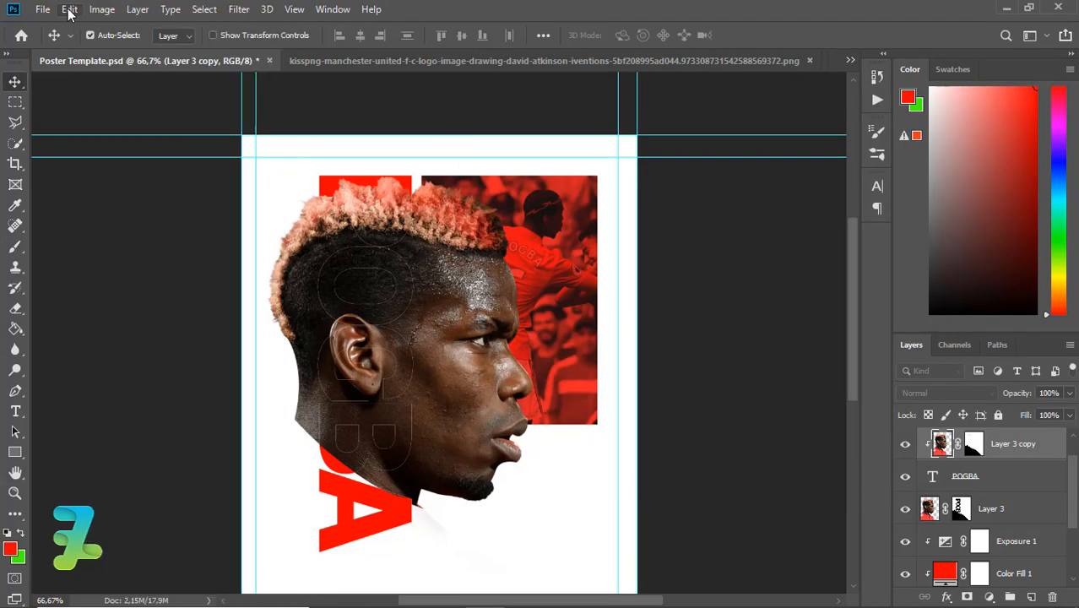
click(101, 10)
mouse_move(129, 51)
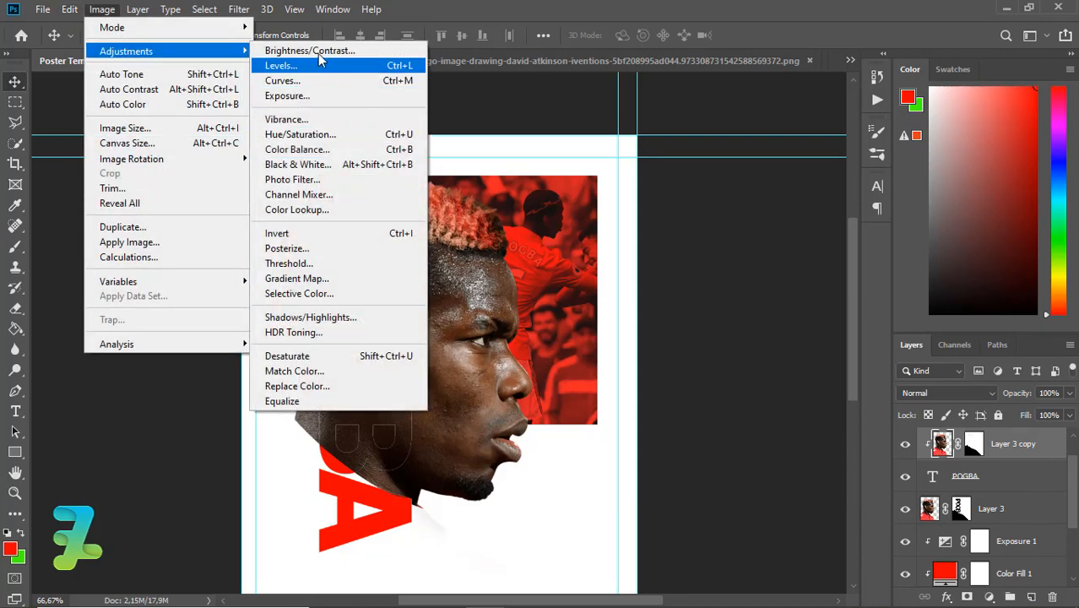
click(318, 53)
drag(516, 192, 553, 203)
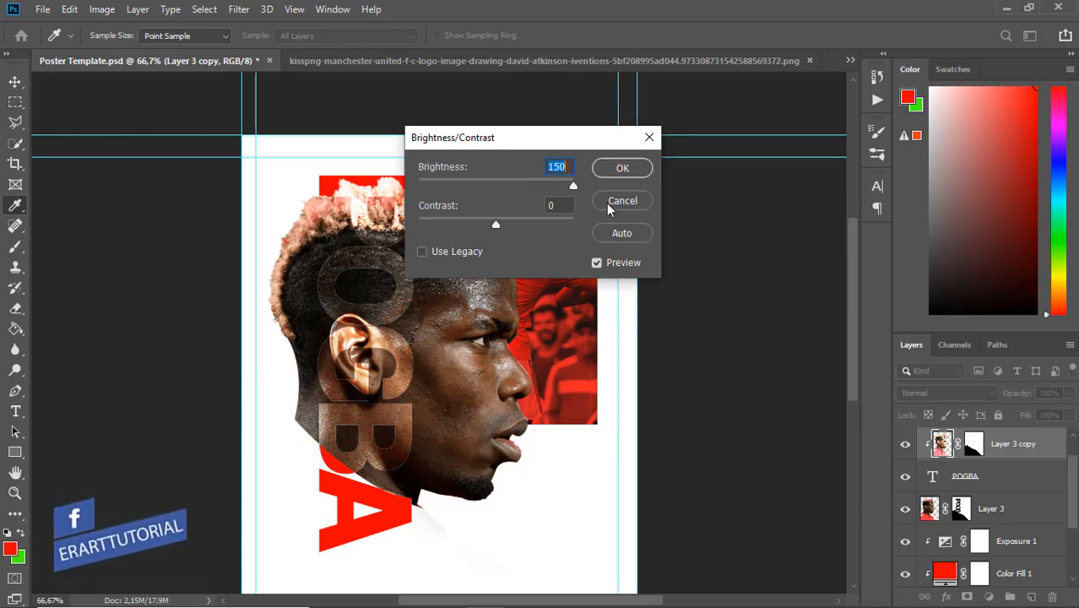
drag(498, 227, 401, 228)
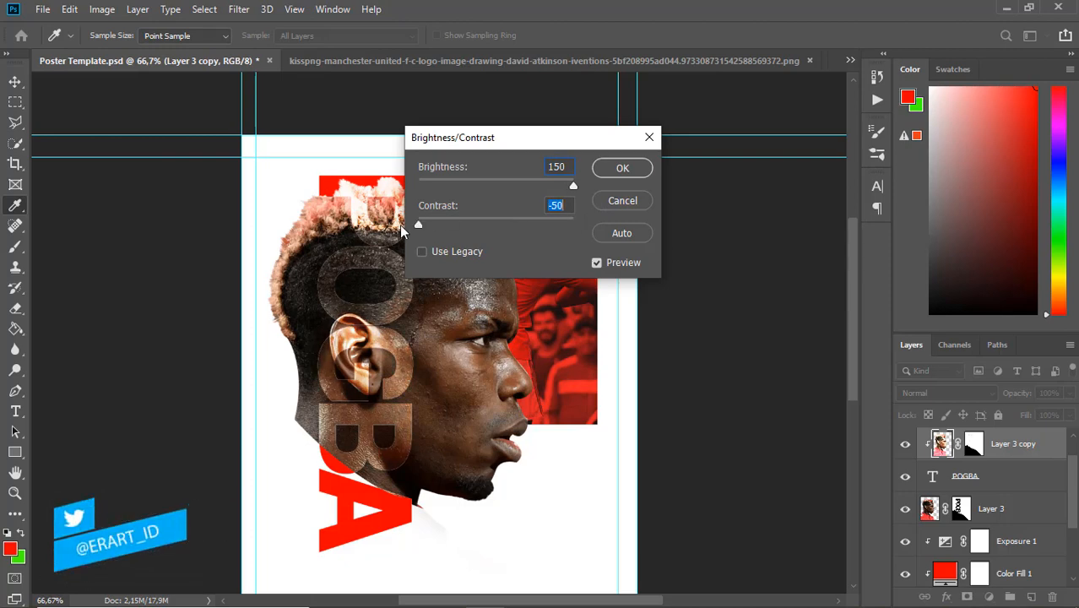
click(613, 172)
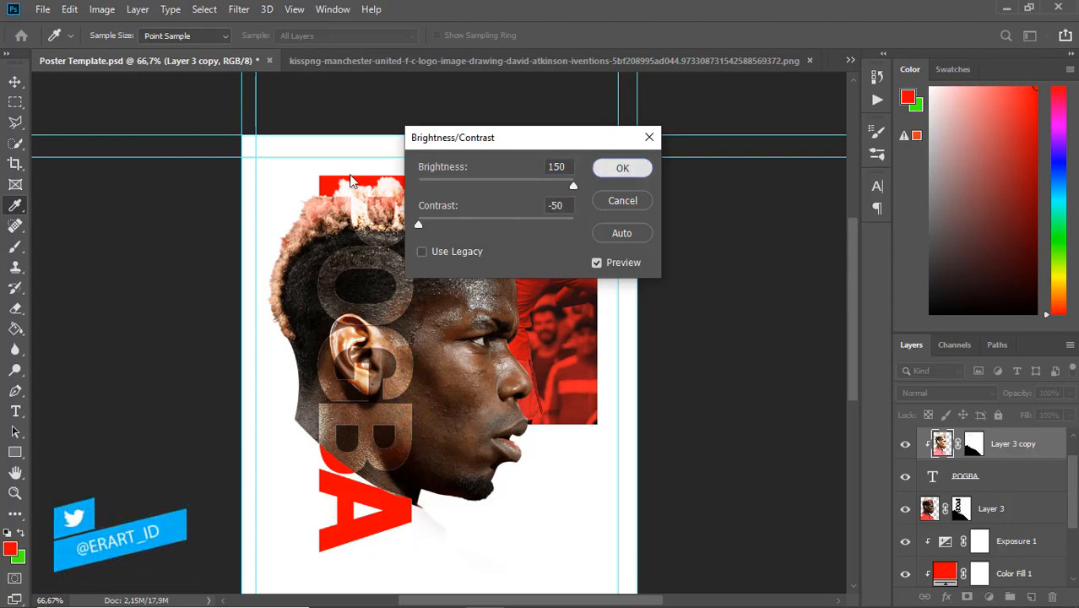
Step: Brighten Layer 3 copy further with a Curves adjustment, raising an RGB curve point to input 48, output 84
key(v)
click(101, 9)
mouse_move(135, 52)
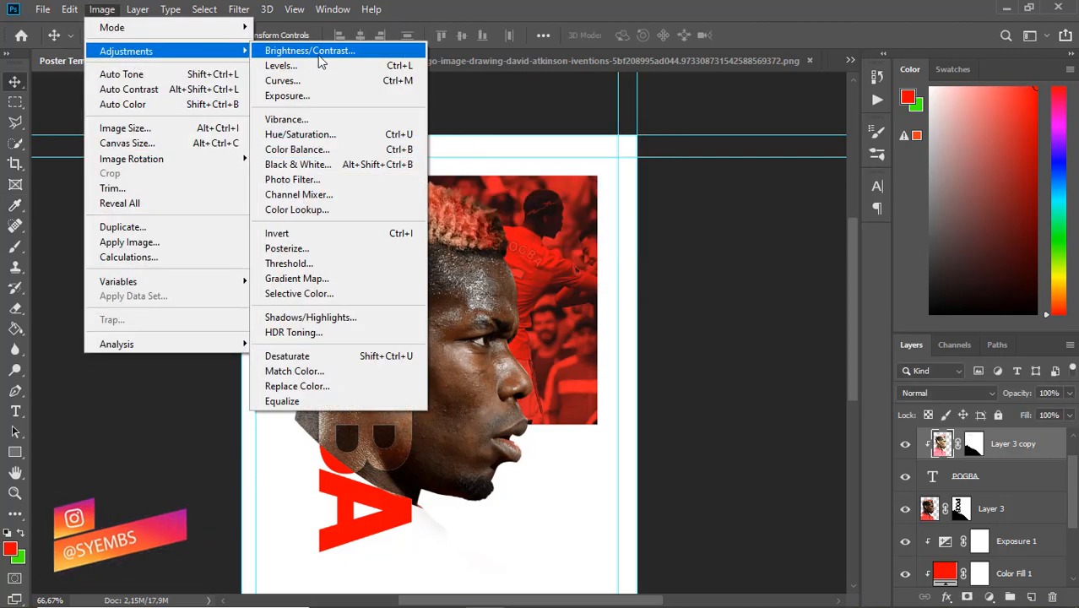
click(323, 80)
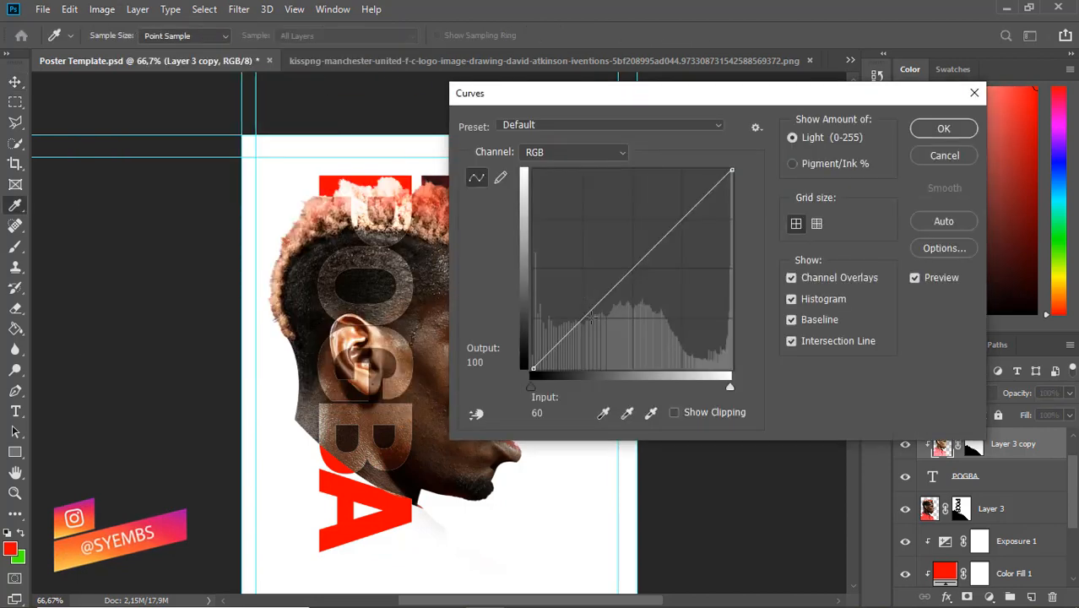
drag(591, 317, 570, 302)
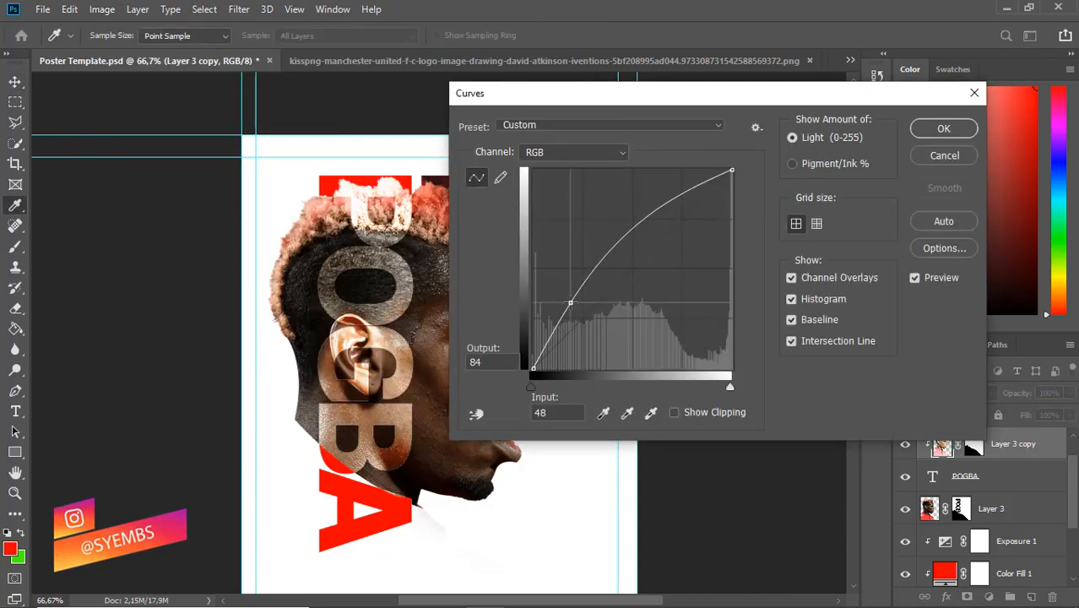
click(929, 128)
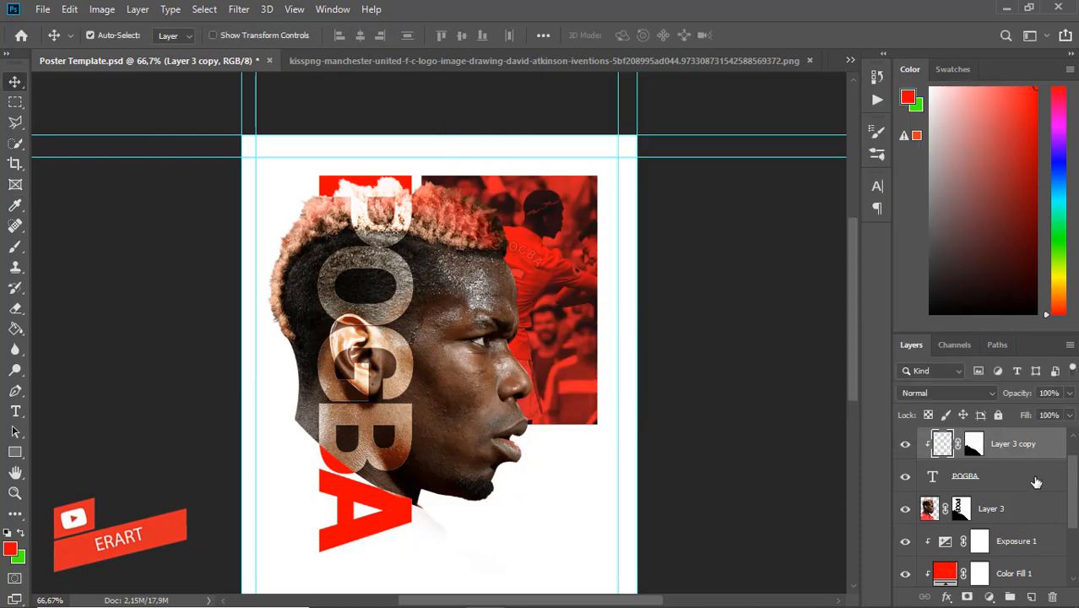
Step: Add a Pattern Overlay to the POGBA text layer using the thin black-and-white diagonal line pattern
double_click(1030, 476)
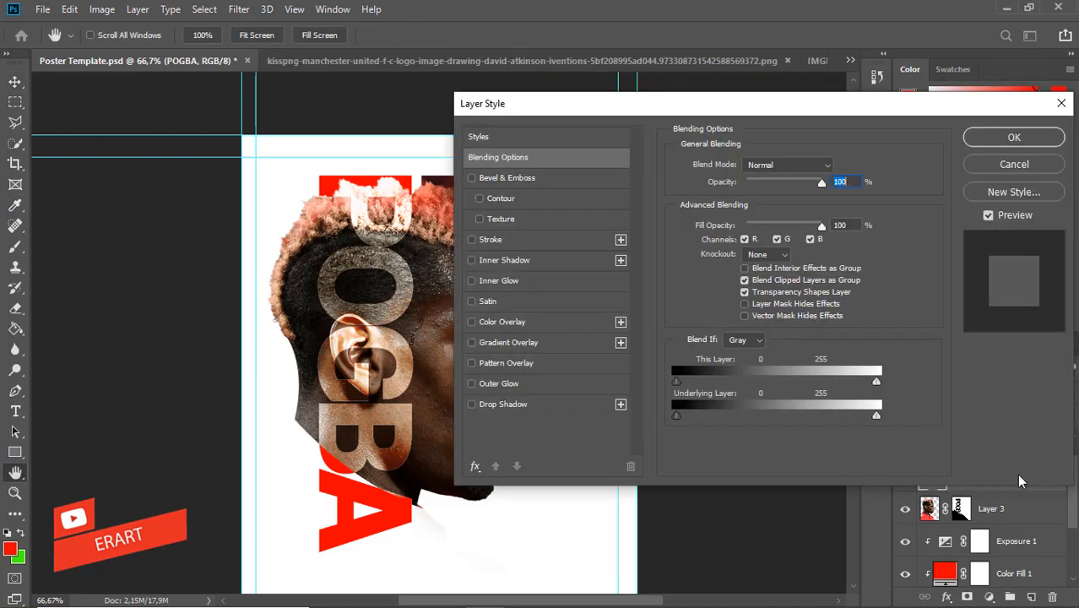
click(471, 363)
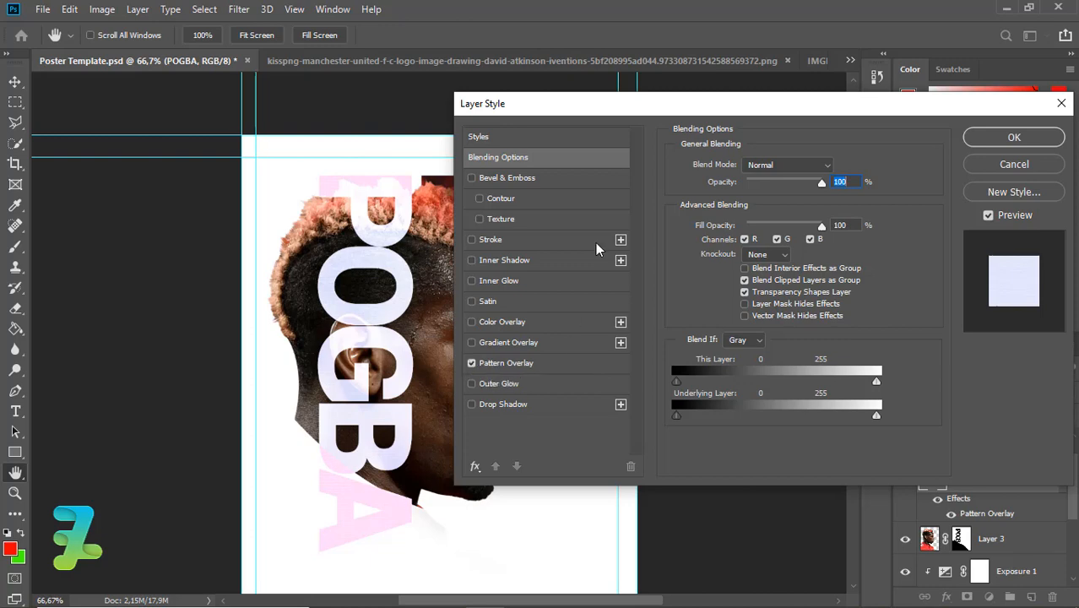
click(520, 361)
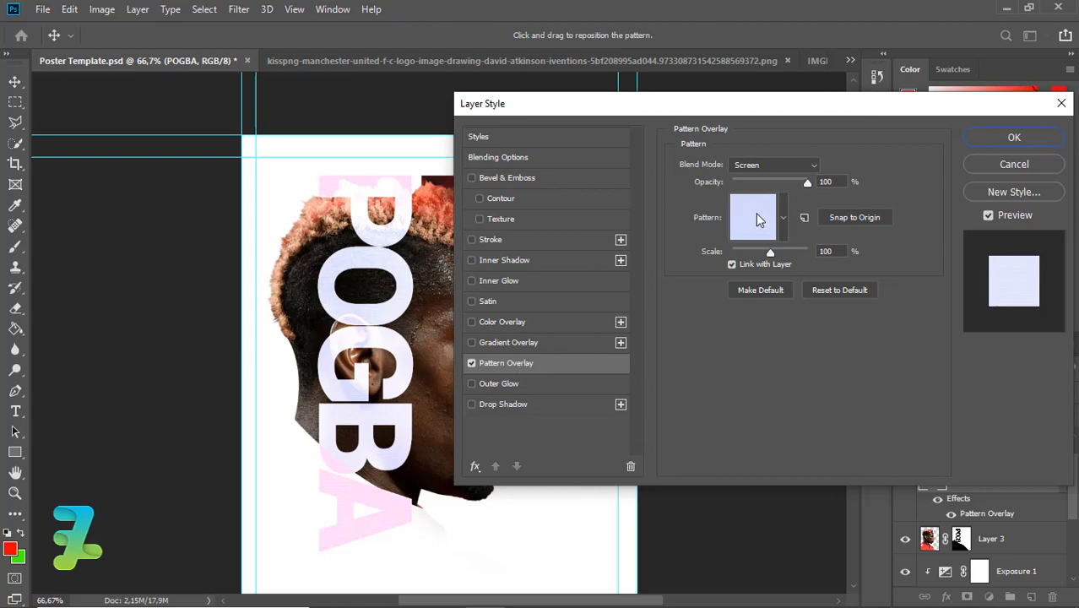
click(782, 218)
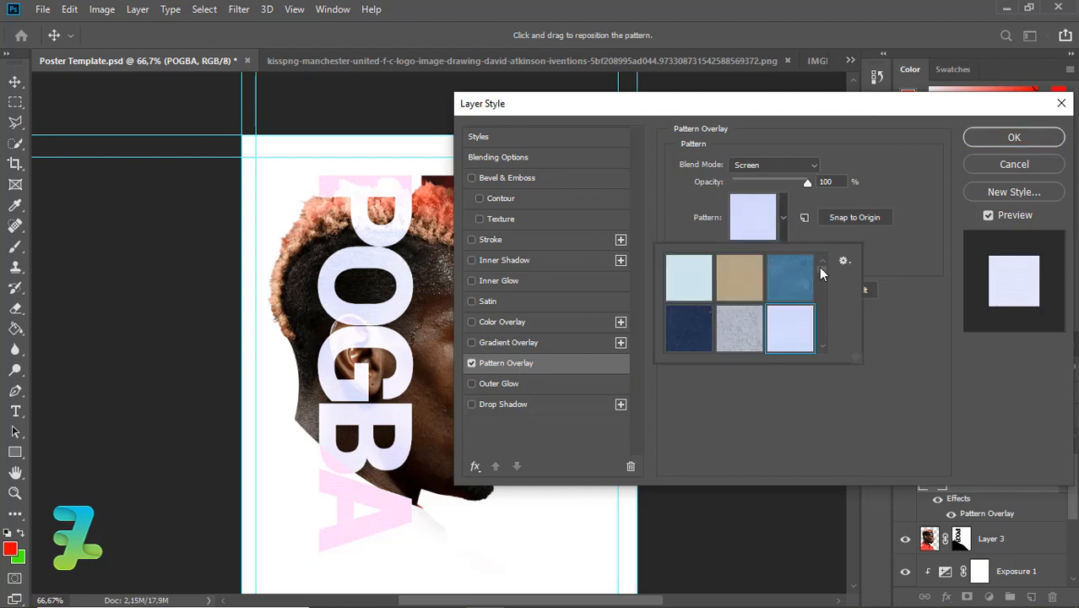
scroll(821, 295, down, 10)
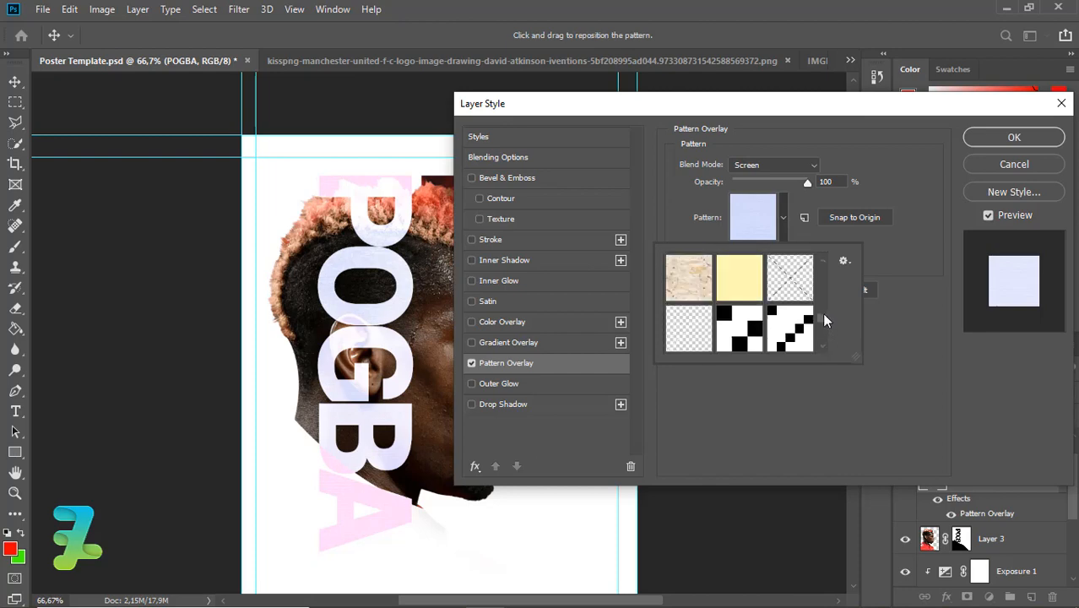
drag(822, 300, 810, 320)
click(688, 331)
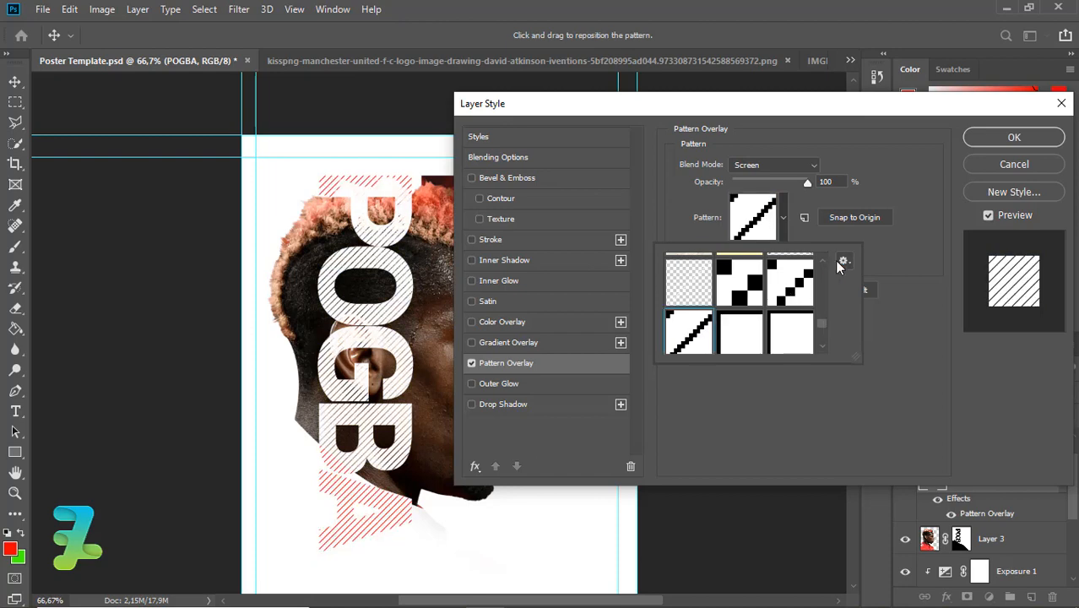
Step: Use Screen blending for the text's Pattern Overlay, scale the pattern to 77%, strongly lower its opacity, and apply the style
click(789, 167)
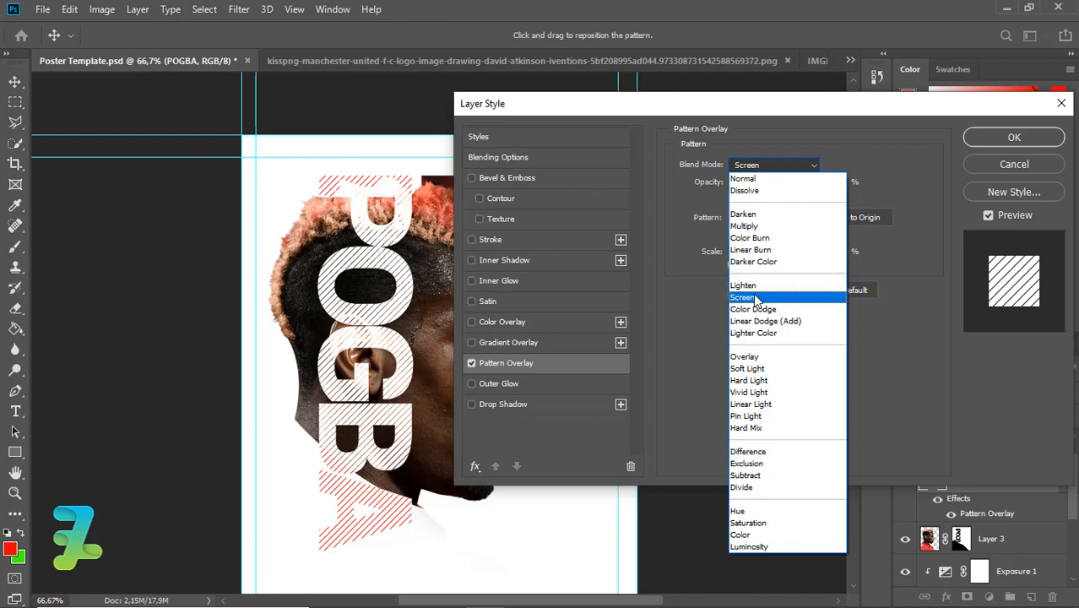
click(757, 300)
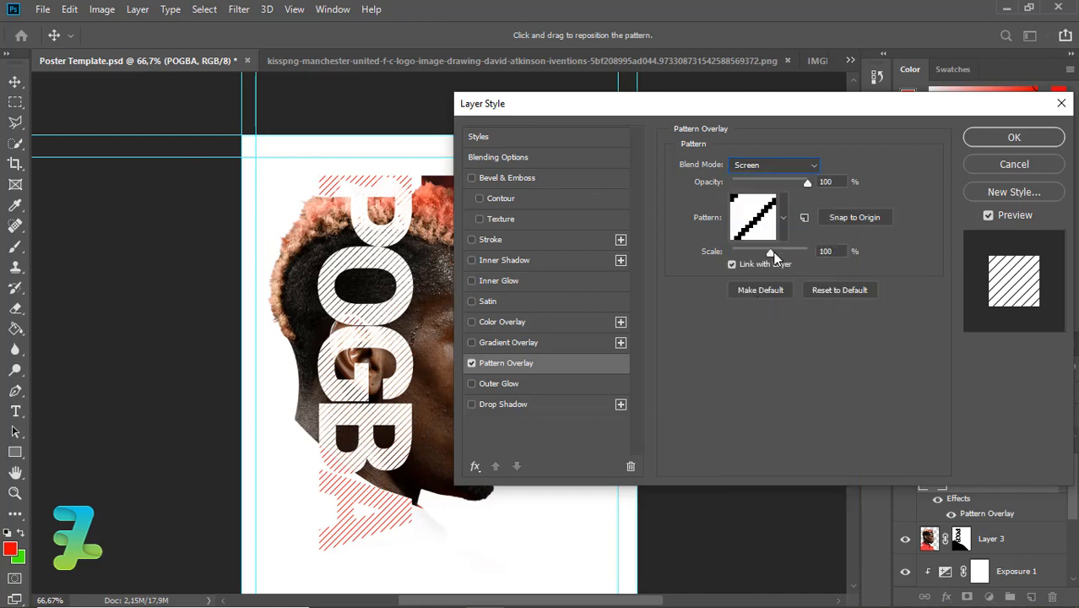
mouse_move(772, 252)
mouse_down()
mouse_move(793, 251)
mouse_move(762, 255)
mouse_up()
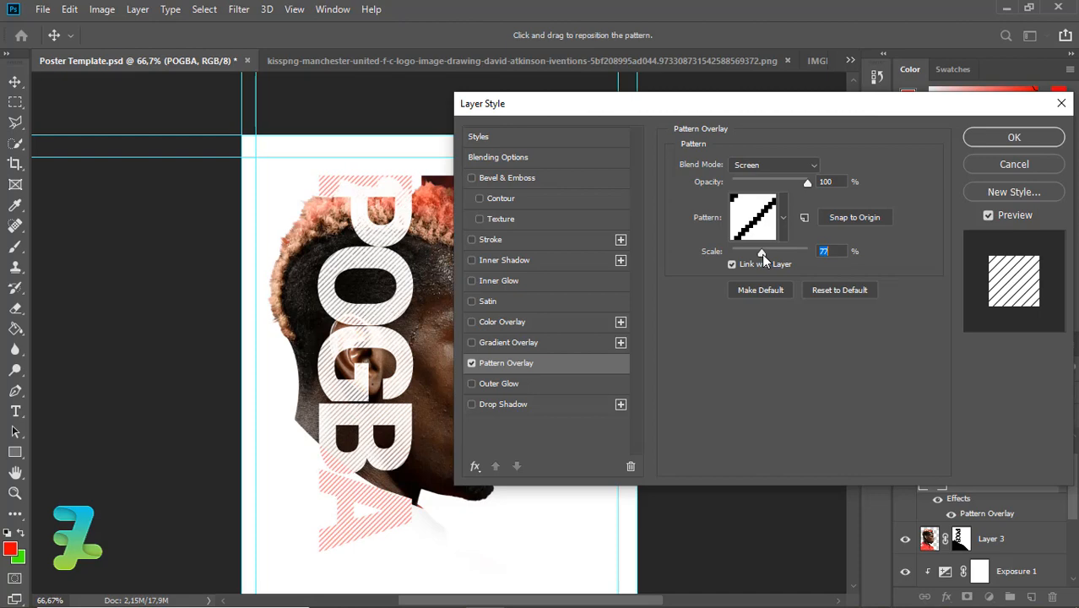
drag(807, 182, 744, 184)
click(1013, 138)
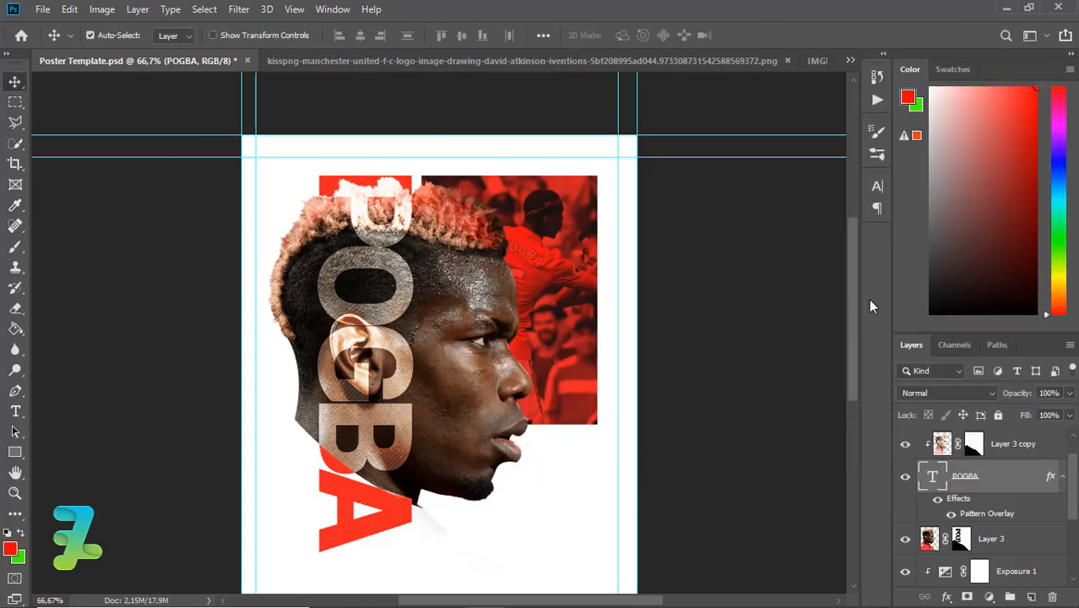
Step: Switch to the document containing the kneeling Pogba cutout in the Manchester United kit
key(ctrl+minus)
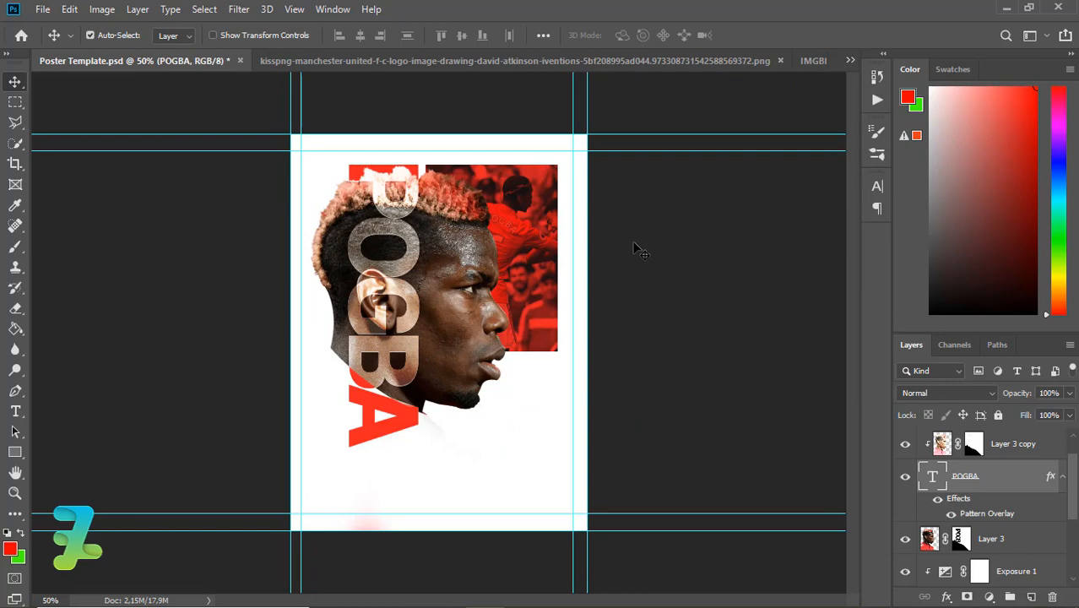
click(383, 66)
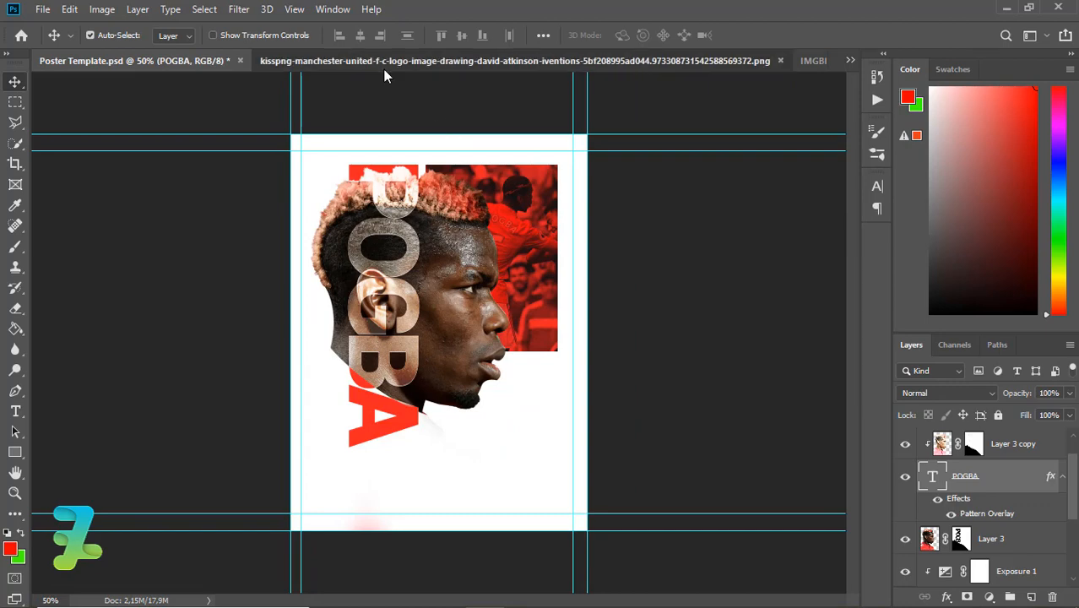
click(812, 59)
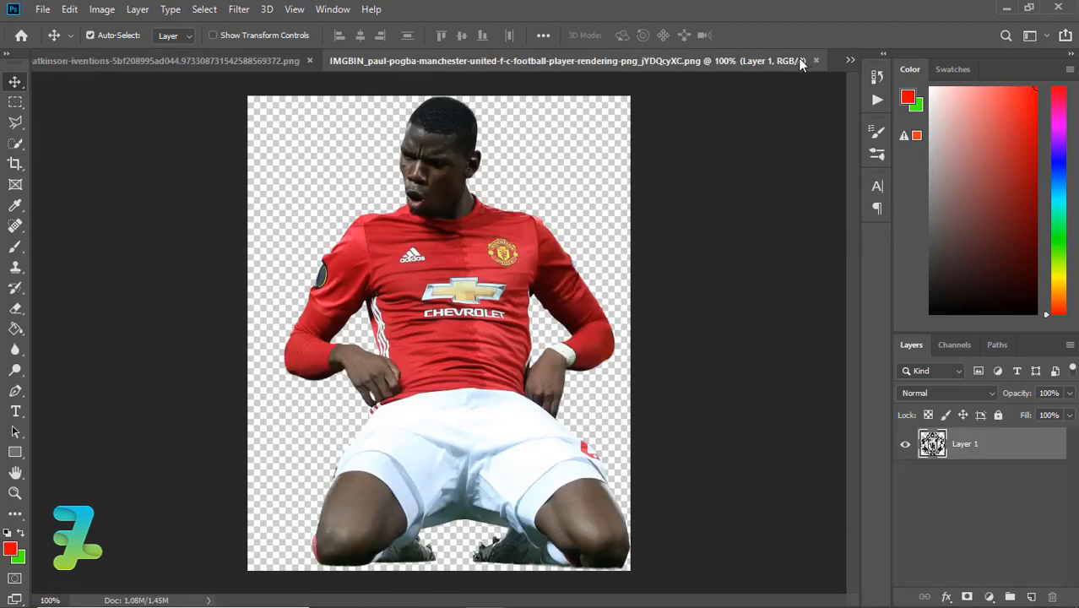
Step: Float the kneeling Pogba cutout in its own window, copy it into Poster Template.psd, and close the source document
right_click(722, 58)
click(739, 119)
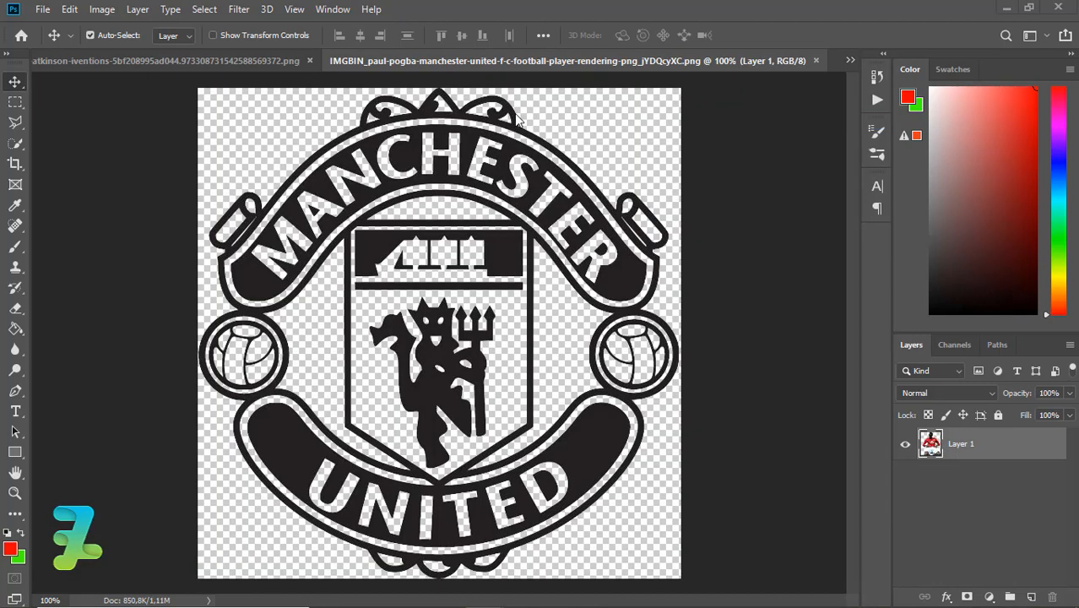
drag(235, 59, 251, 146)
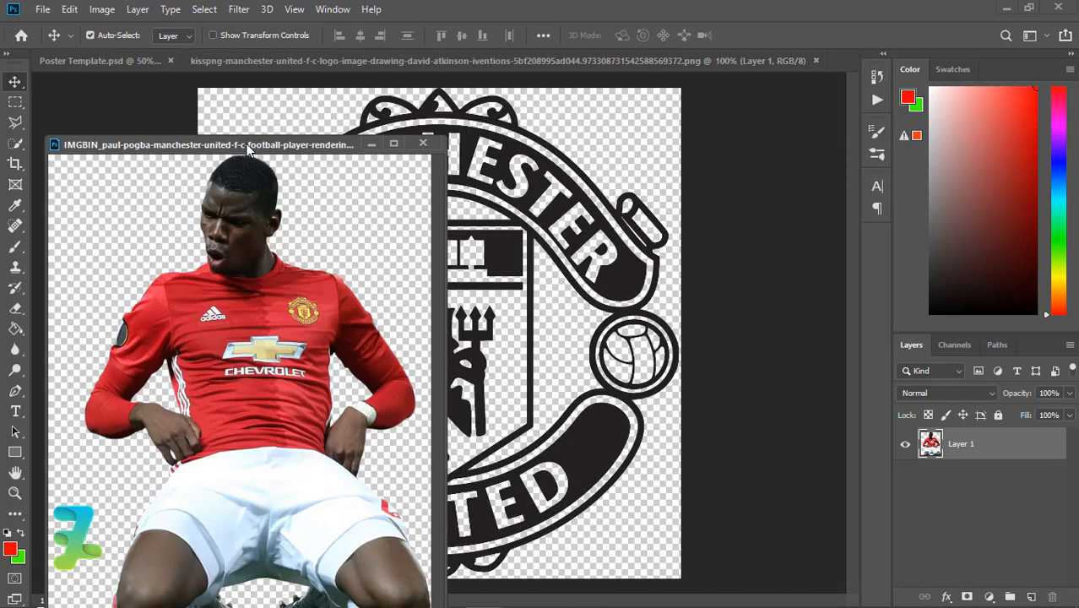
click(112, 61)
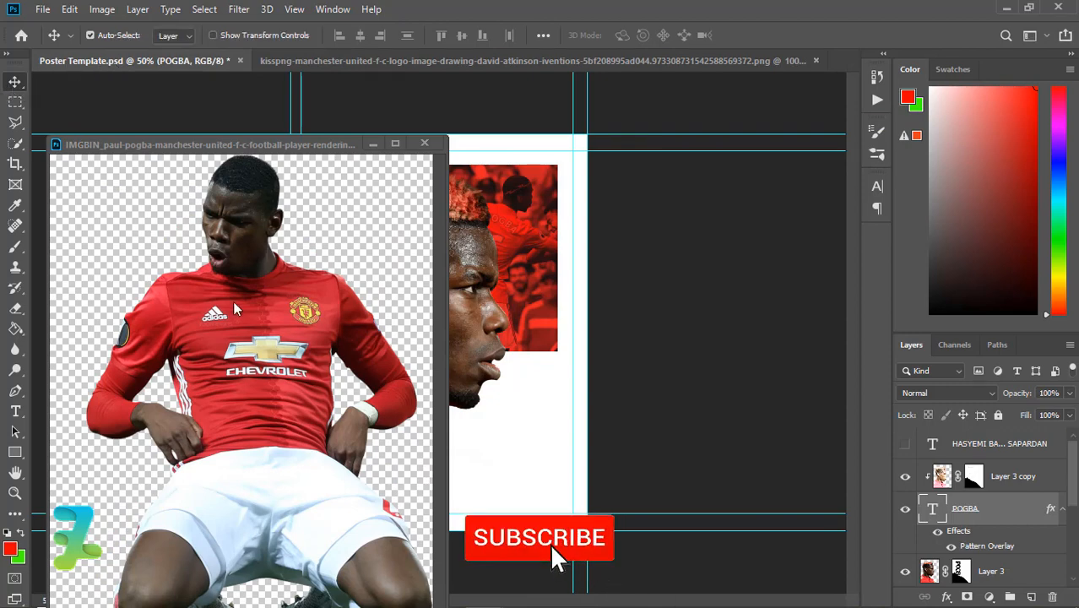
drag(234, 303, 498, 459)
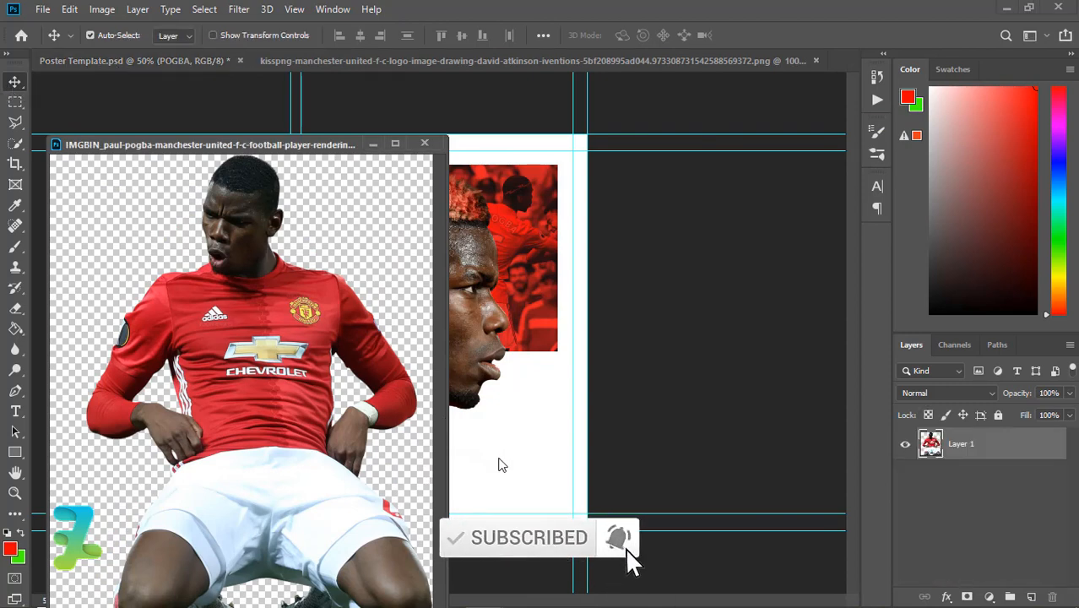
drag(272, 342, 498, 448)
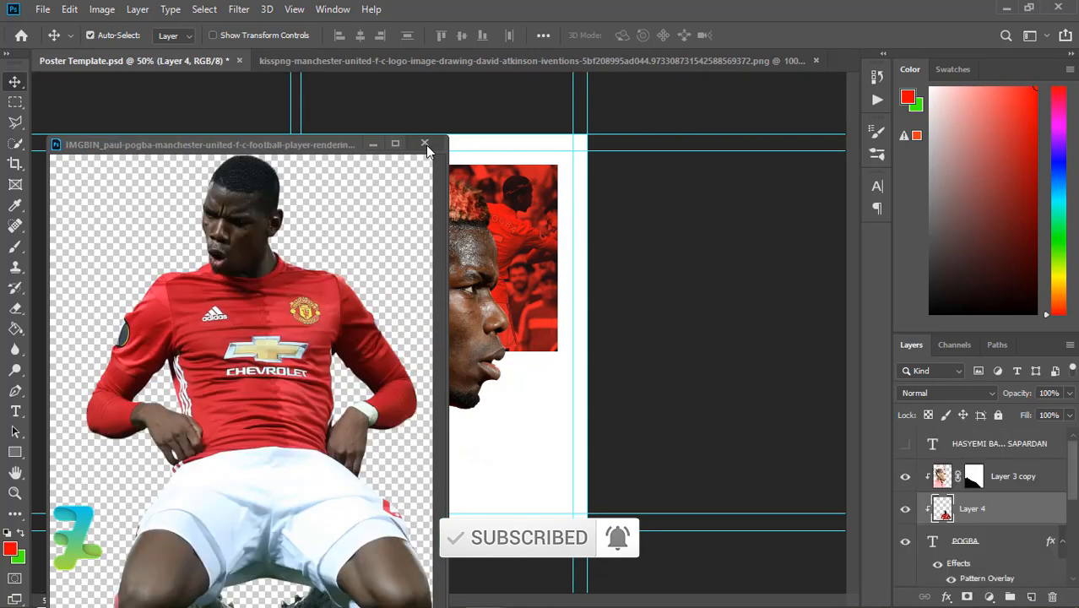
click(425, 144)
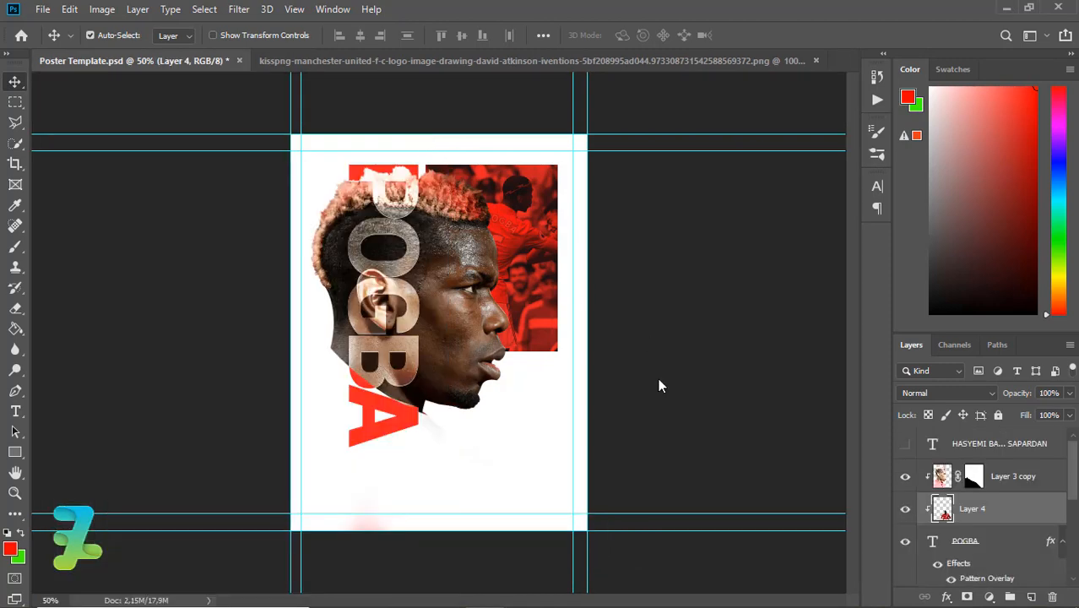
Step: Move Layer 4 above Layer 3 copy and release it from the clipping mask
drag(942, 508, 977, 464)
right_click(1014, 480)
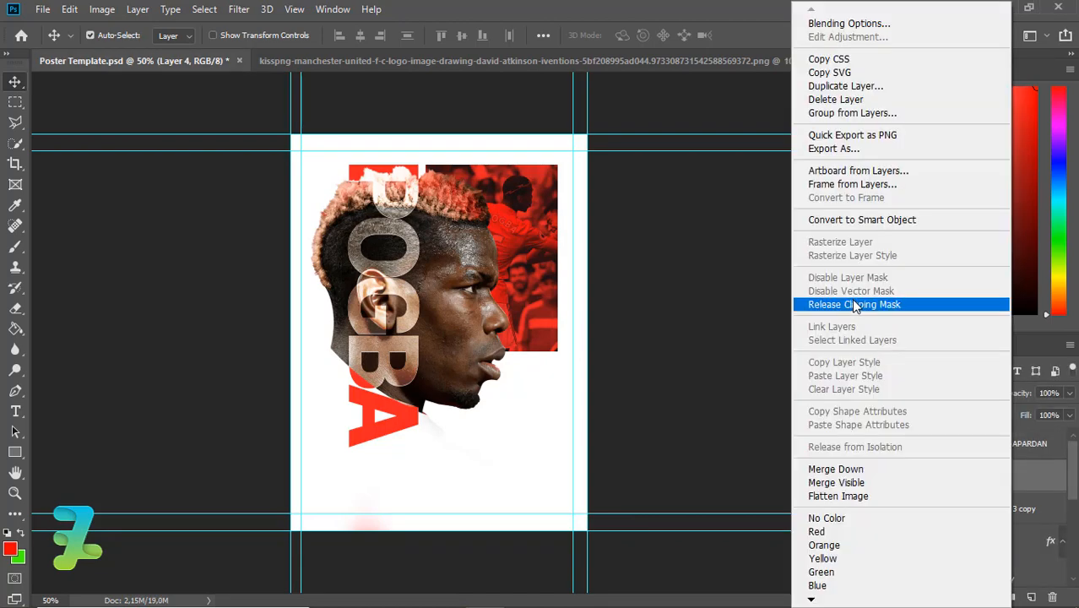
click(851, 300)
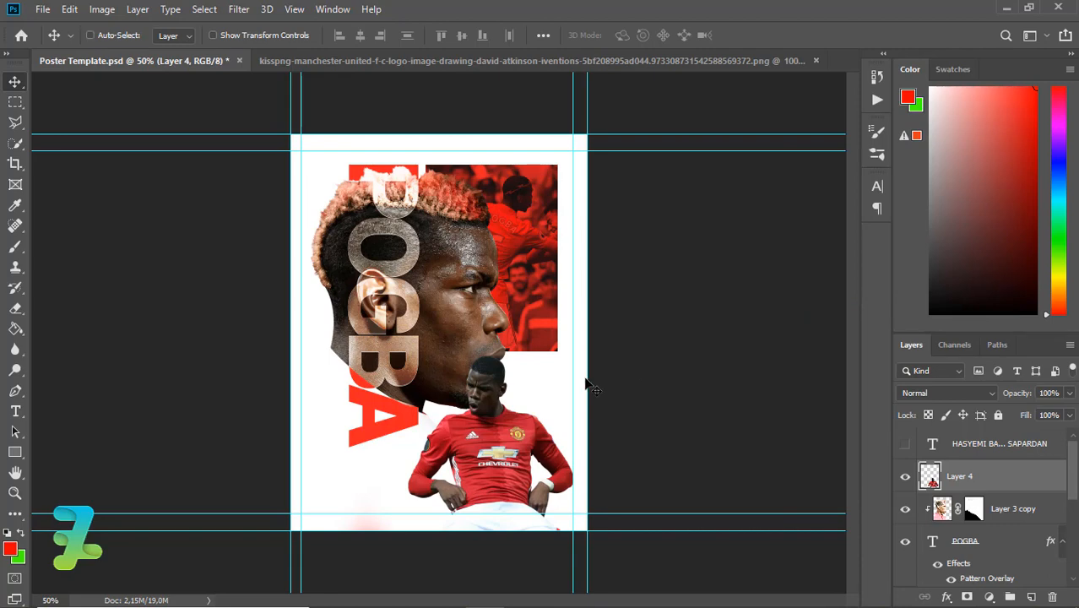
Step: Scale the kneeling player down to about 3 × 4 in and place him below the large head's chin
drag(497, 433, 456, 374)
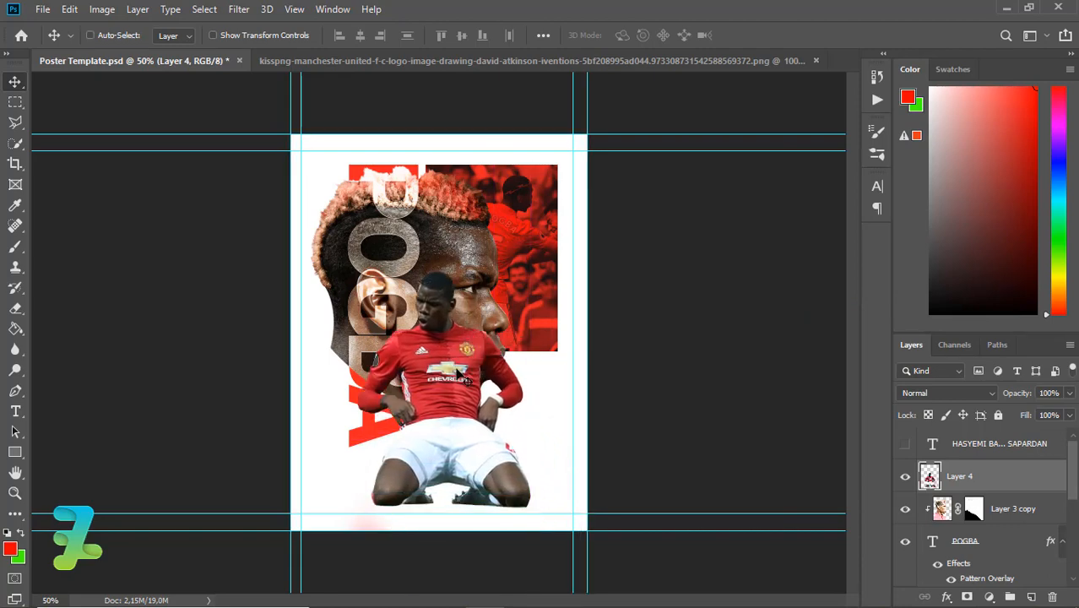
key(ctrl+t)
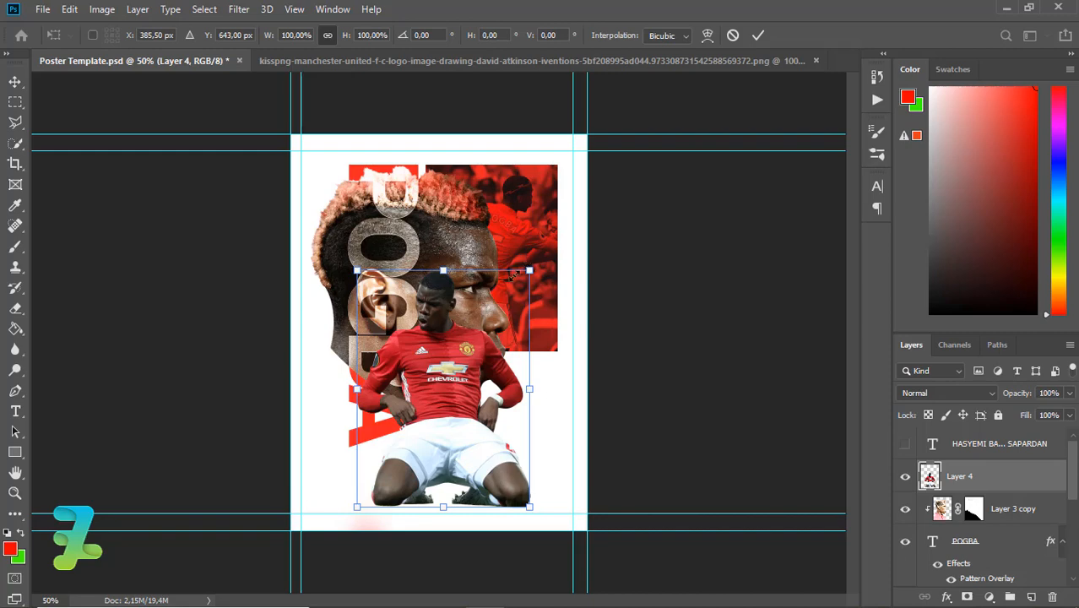
drag(512, 275, 464, 320)
drag(440, 367, 427, 399)
key(Return)
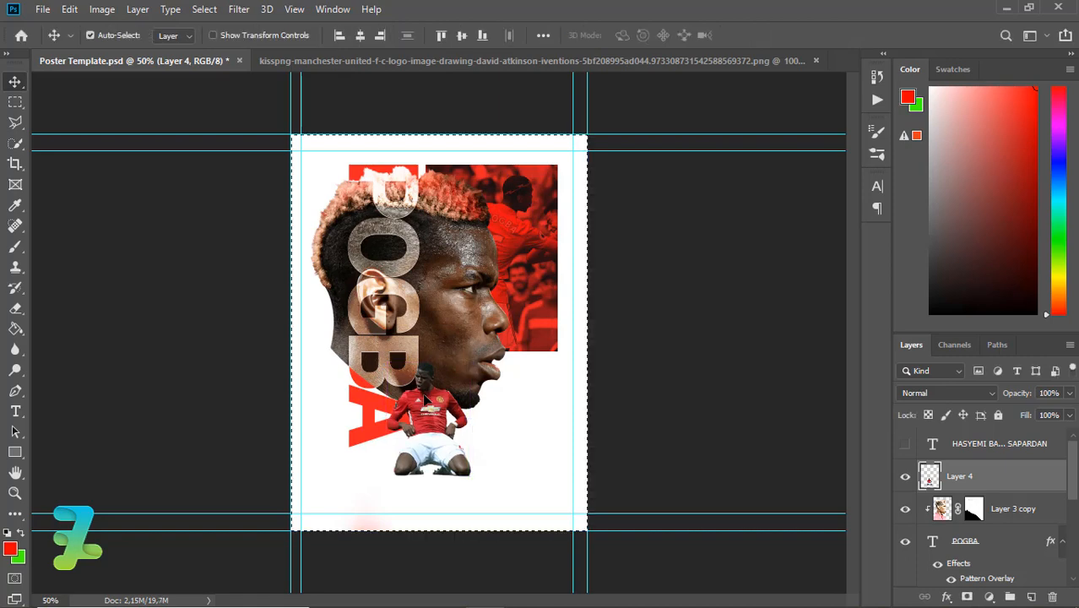
Step: Center the kneeling player horizontally on the canvas, deselect, and nudge him slightly downward
key(ctrl+a)
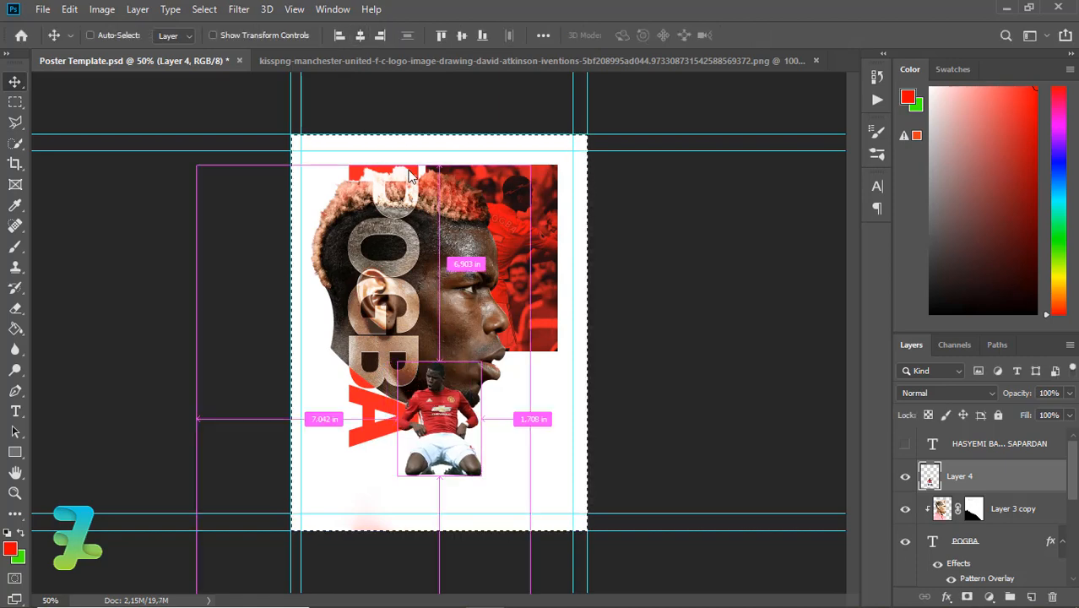
key(ctrl+d)
key(Down)
key(Down)
key(Down)
key(Down)
key(Down)
key(Down)
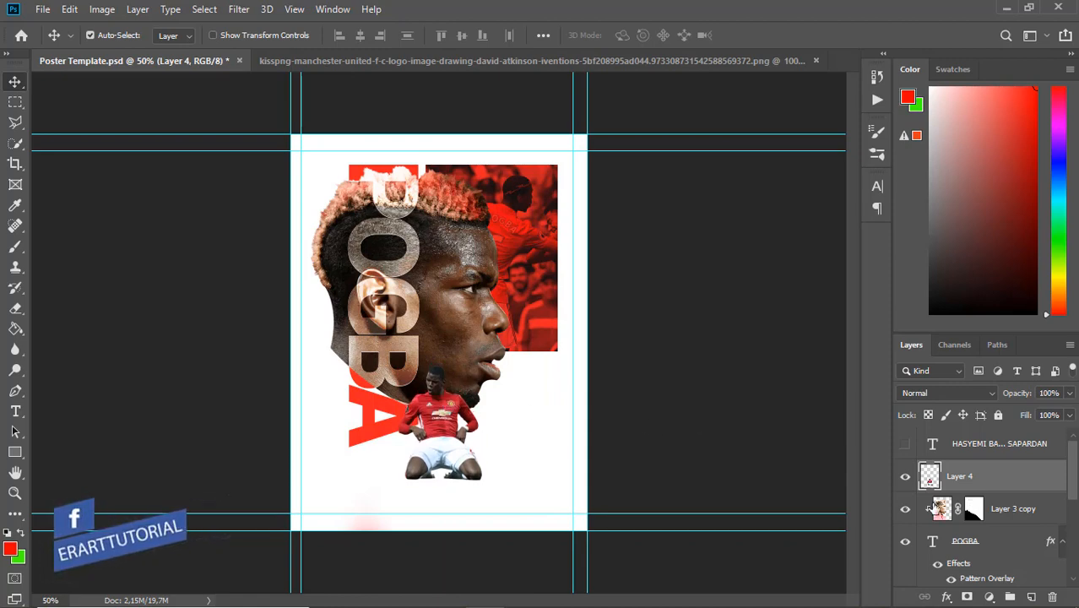
Step: Create a new layer between Layer 4 and Layer 3 copy, and set up the Brush with black (000000) as foreground color
click(930, 507)
click(1031, 597)
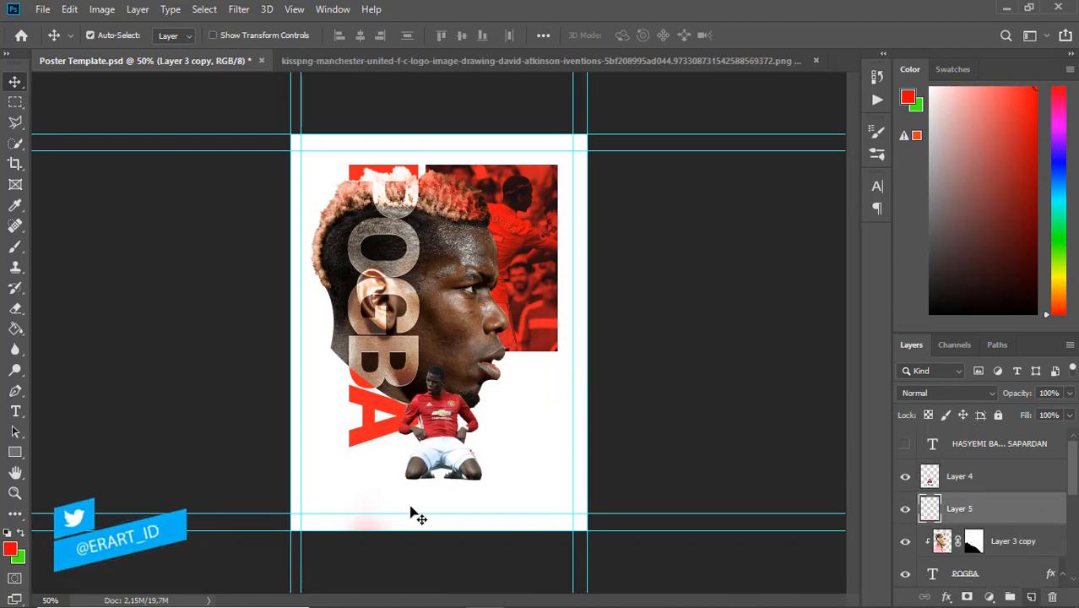
click(10, 550)
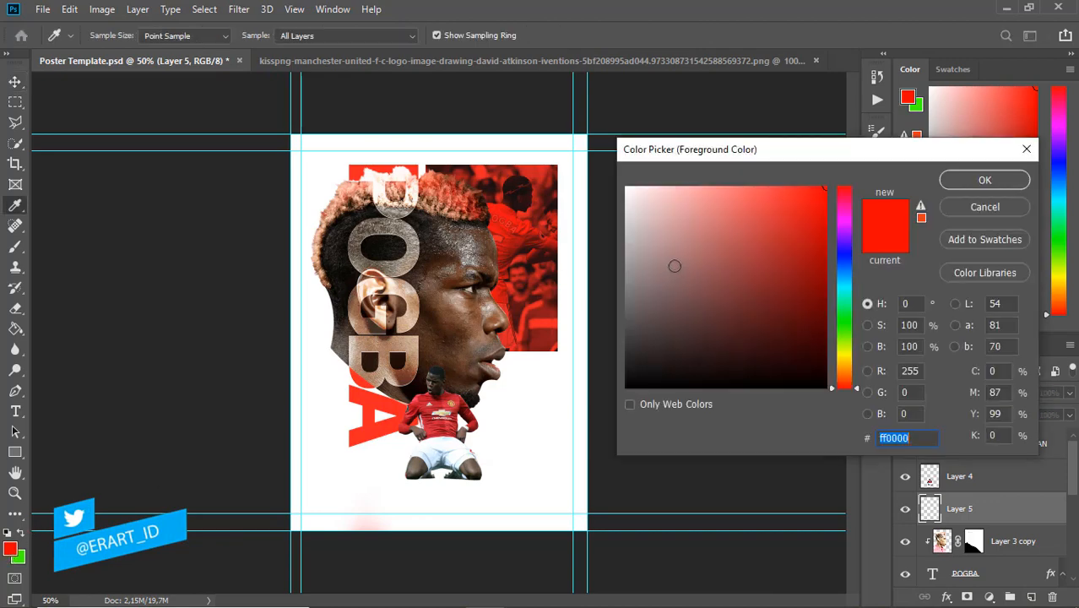
drag(675, 265, 600, 431)
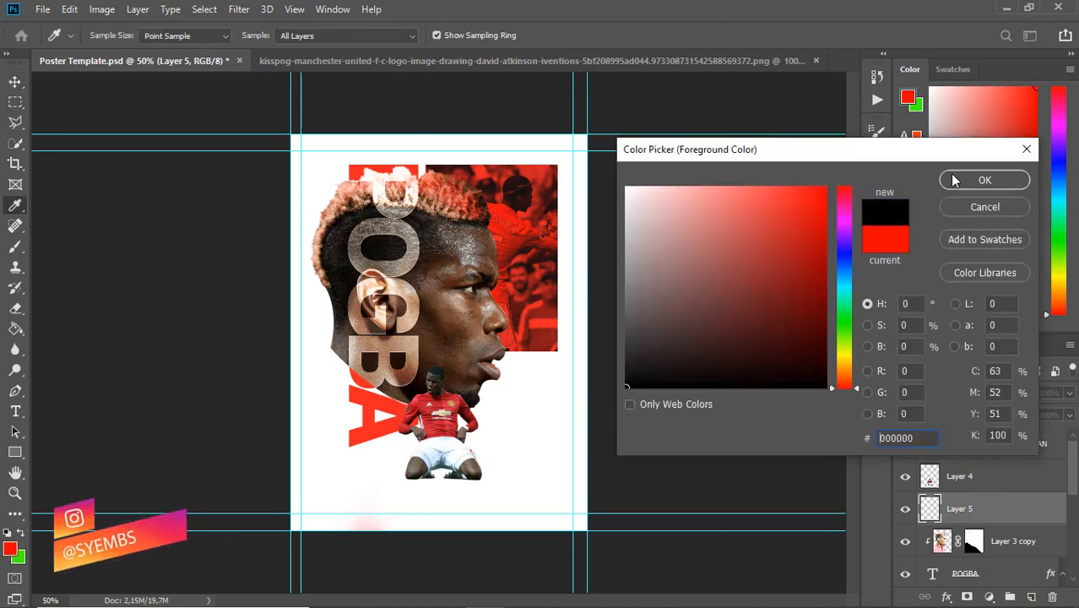
click(984, 180)
key(v)
click(16, 246)
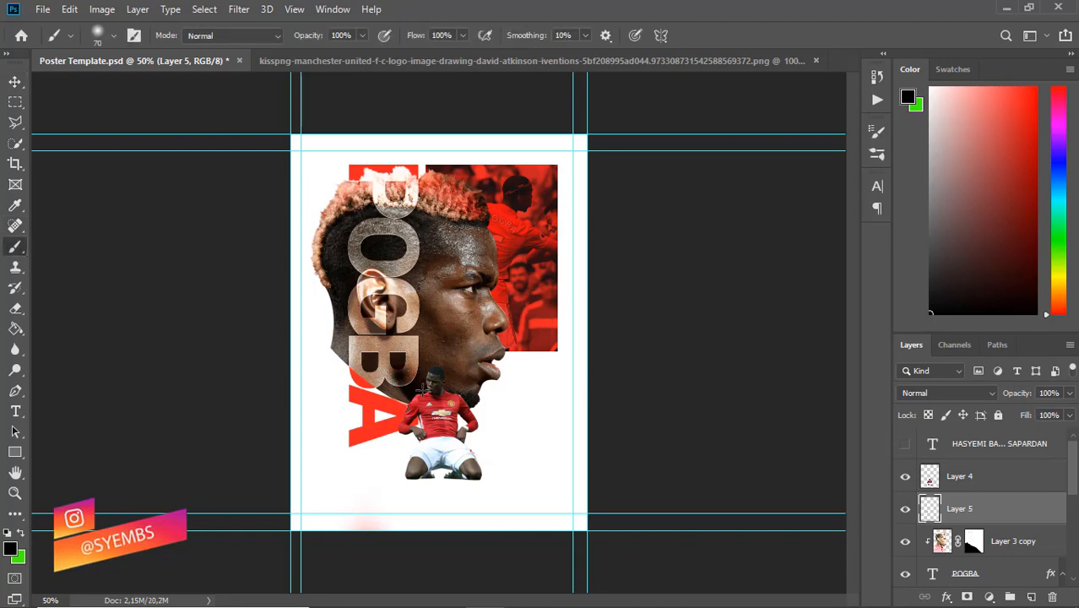
Step: Enlarge the soft brush to 300 and paint a single black dab behind the kneeling player on Layer 5
key(bracketright)
key(bracketright)
key(bracketright)
key(bracketright)
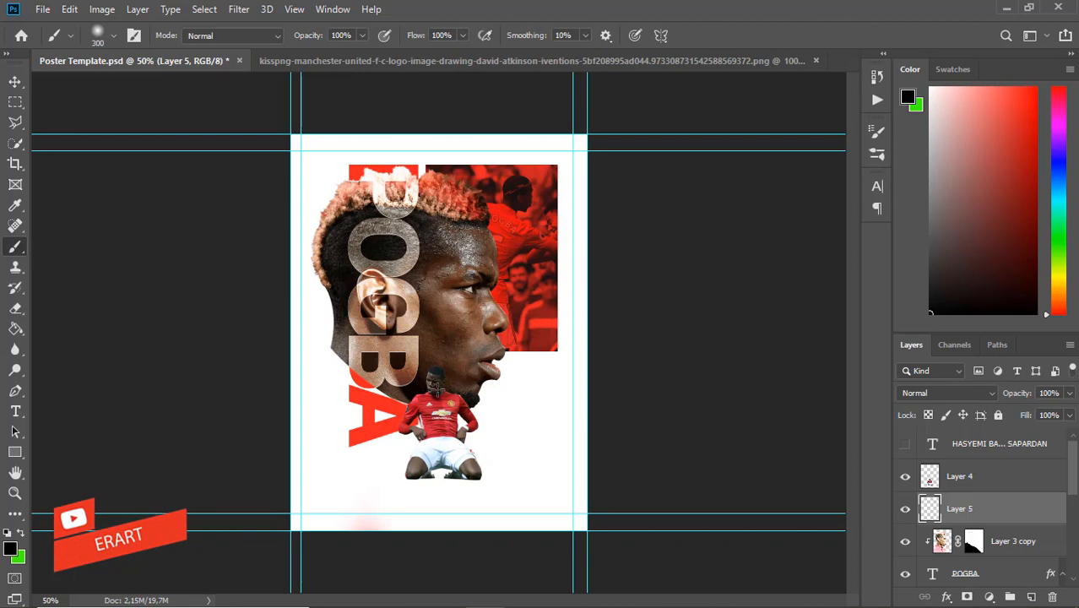
click(442, 397)
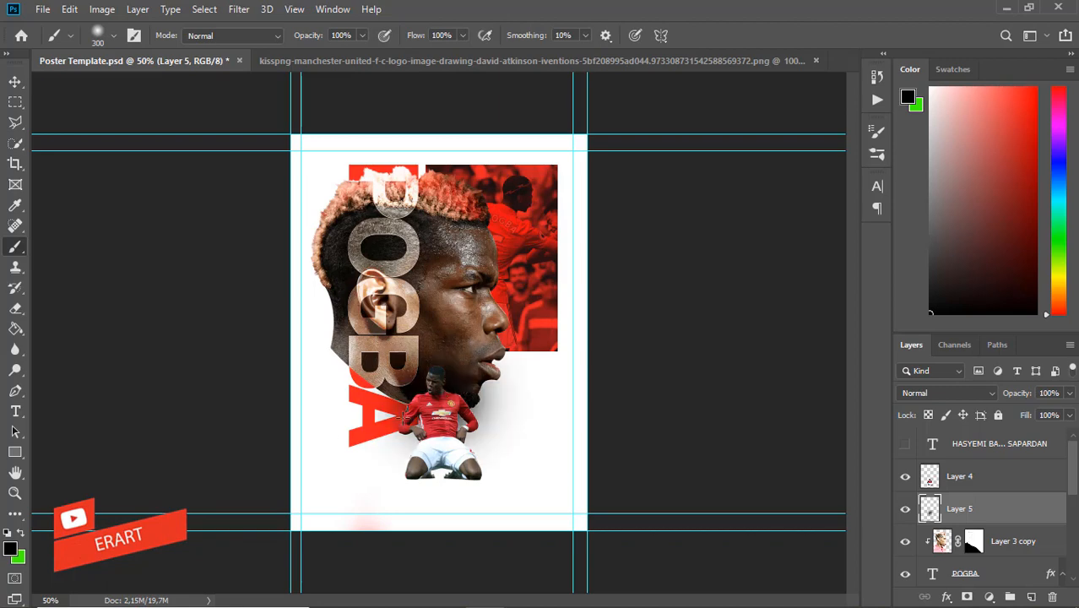
Step: Transform the black dab into a flat, wide ground shadow beneath the player's knees, extending it on both sides
click(15, 81)
key(ctrl+t)
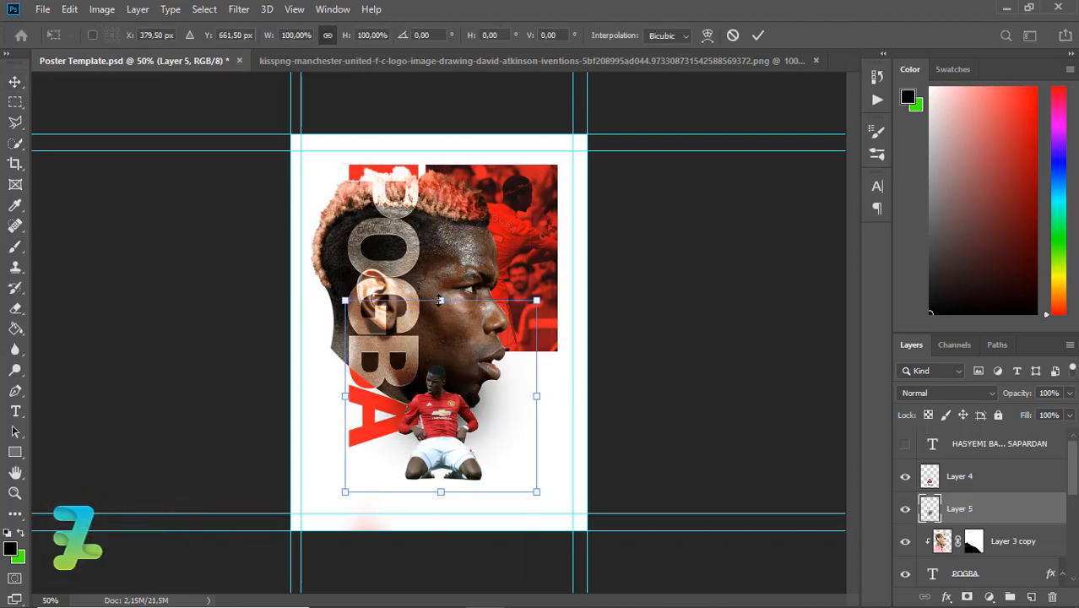
drag(440, 300, 455, 467)
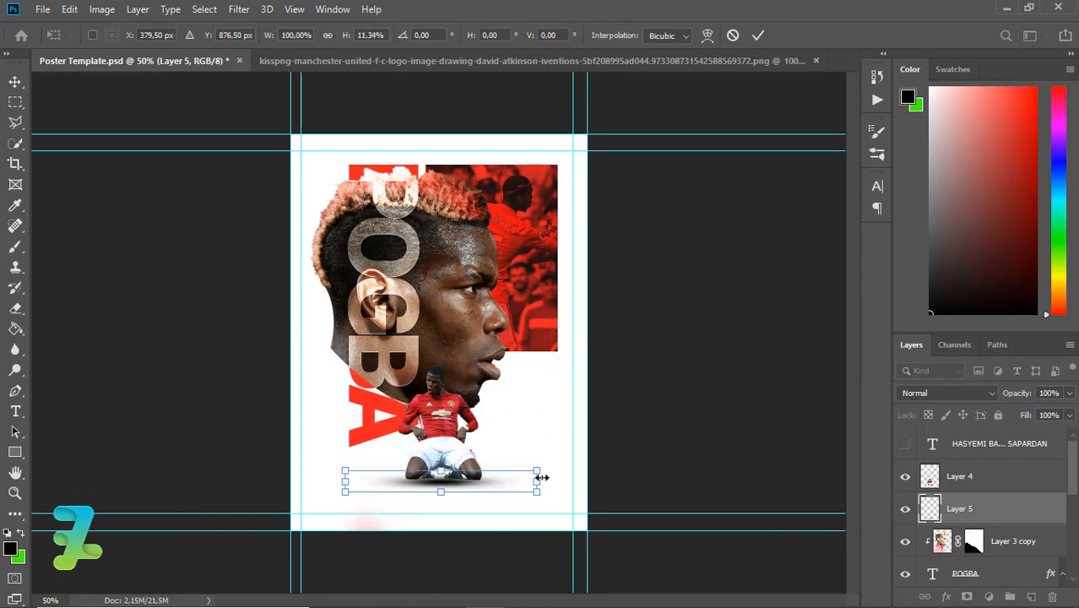
drag(538, 482, 559, 481)
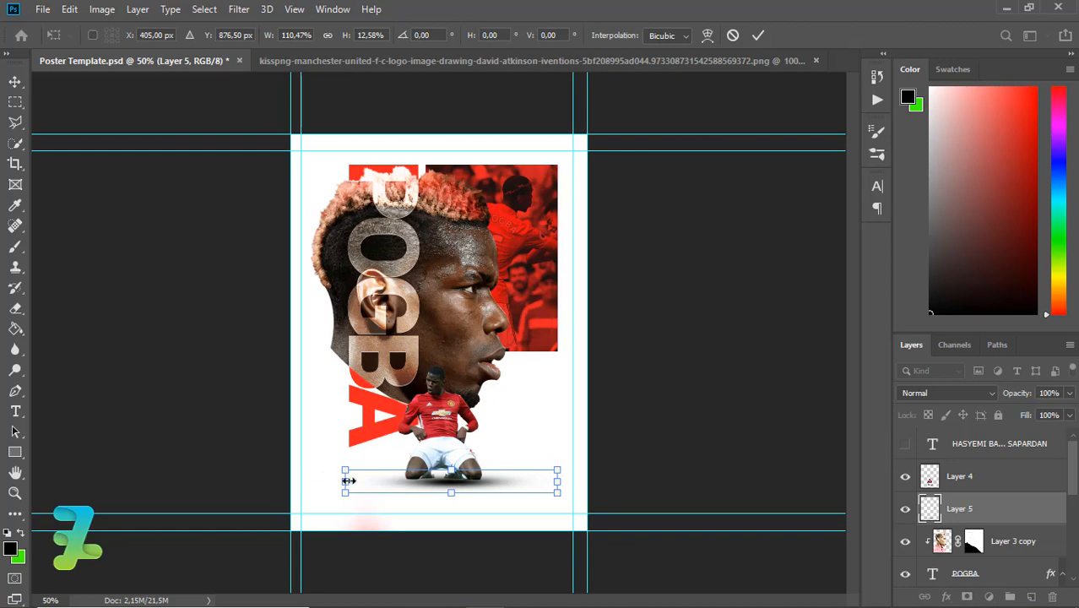
drag(344, 482, 326, 482)
key(Return)
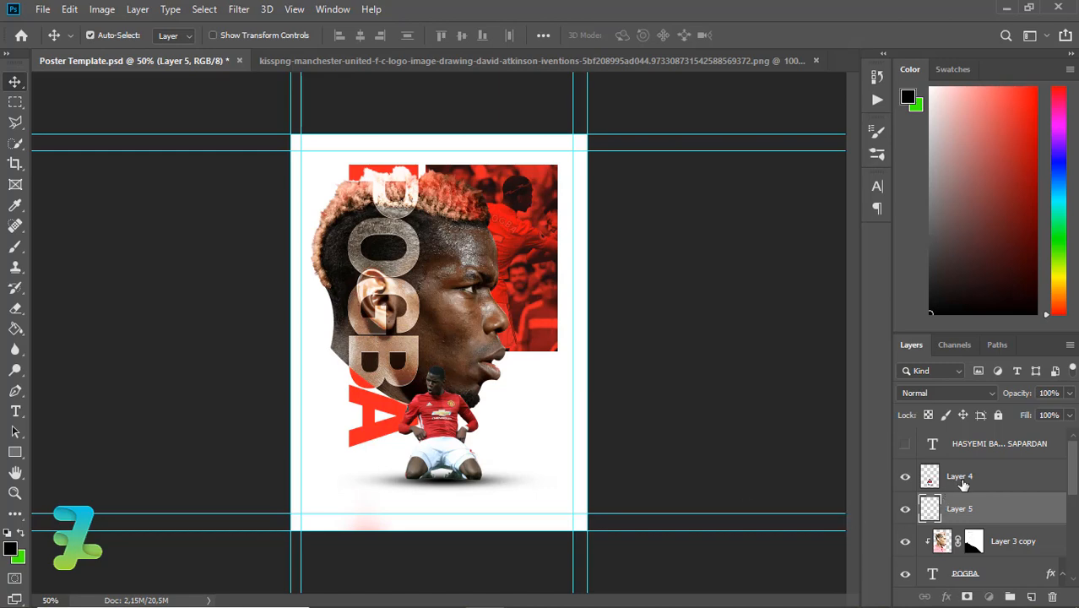
Step: Clip an Exposure adjustment to Layer 4 with exposure -0,39, offset -0,0167 and gamma correction 0,74
click(960, 478)
click(988, 596)
click(984, 407)
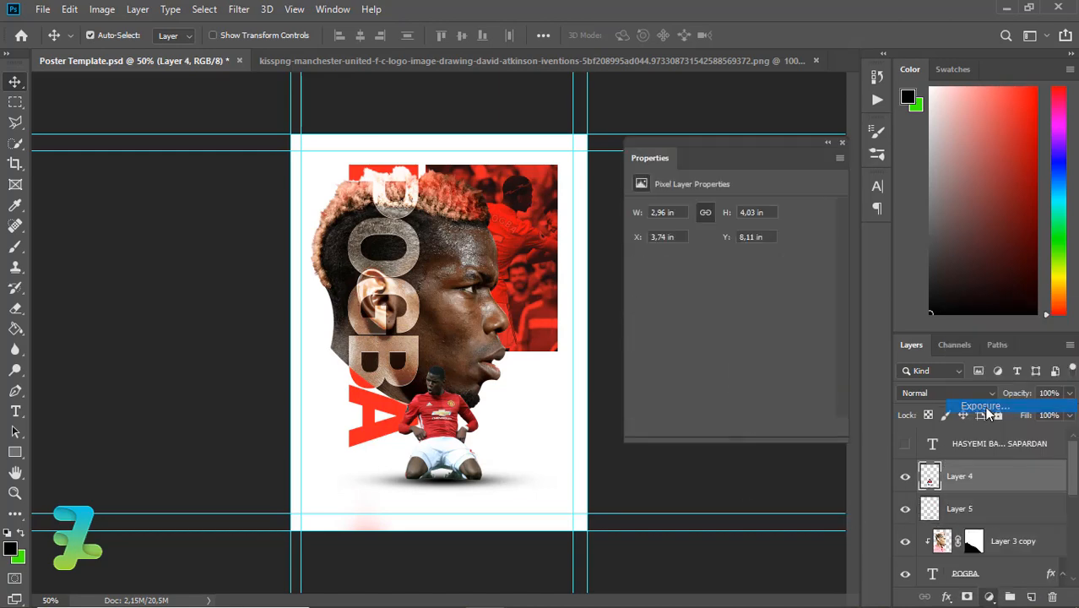
right_click(1037, 480)
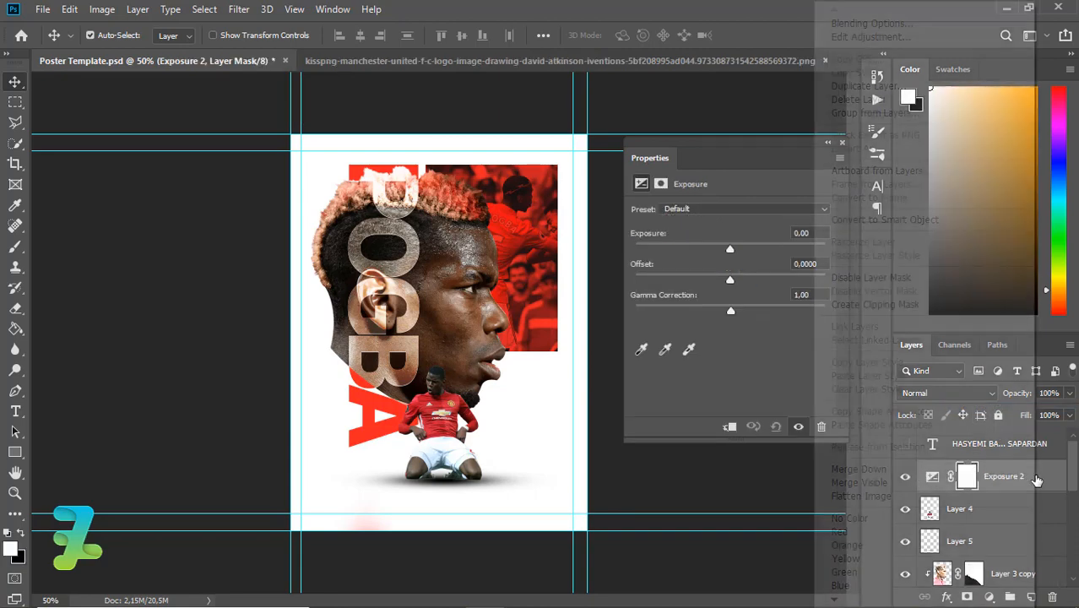
click(903, 304)
drag(731, 310, 723, 246)
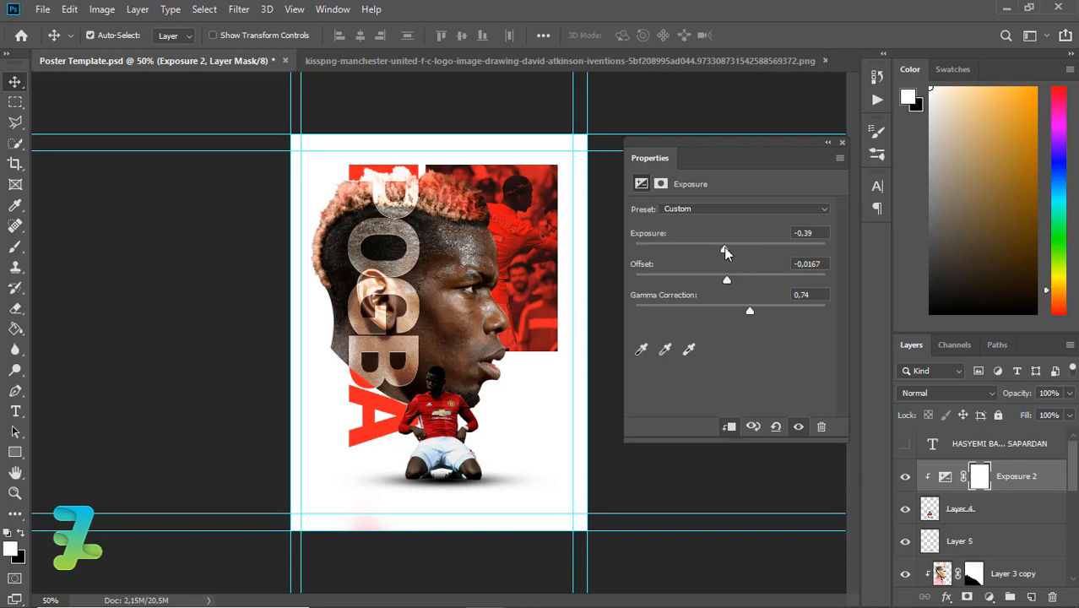
click(841, 142)
Step: Add a Vibrance adjustment clipped to the kneeling player and adjust its vibrance and saturation
click(990, 594)
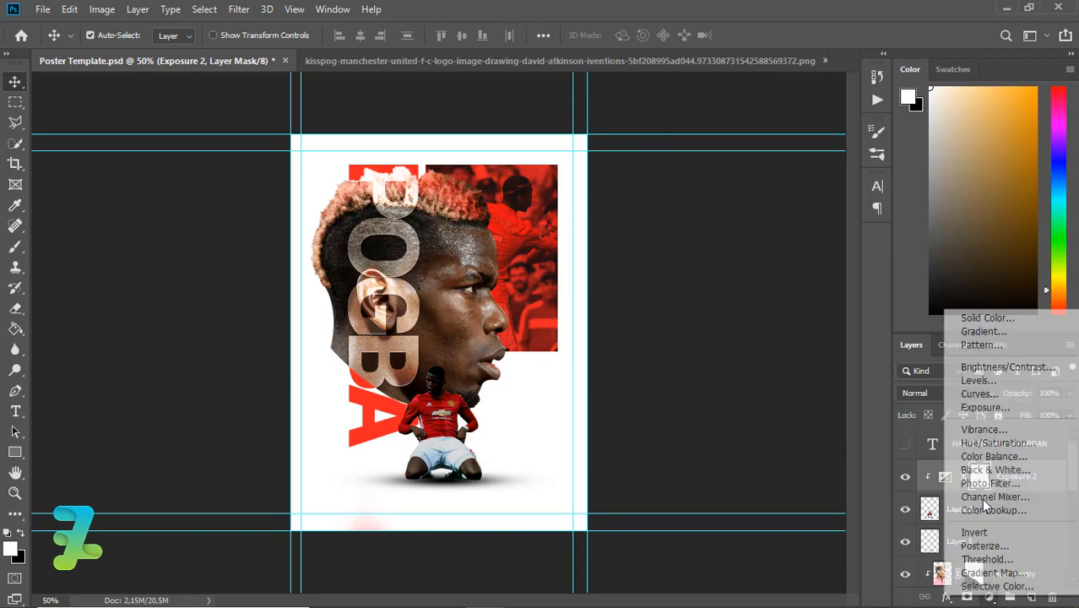
click(982, 429)
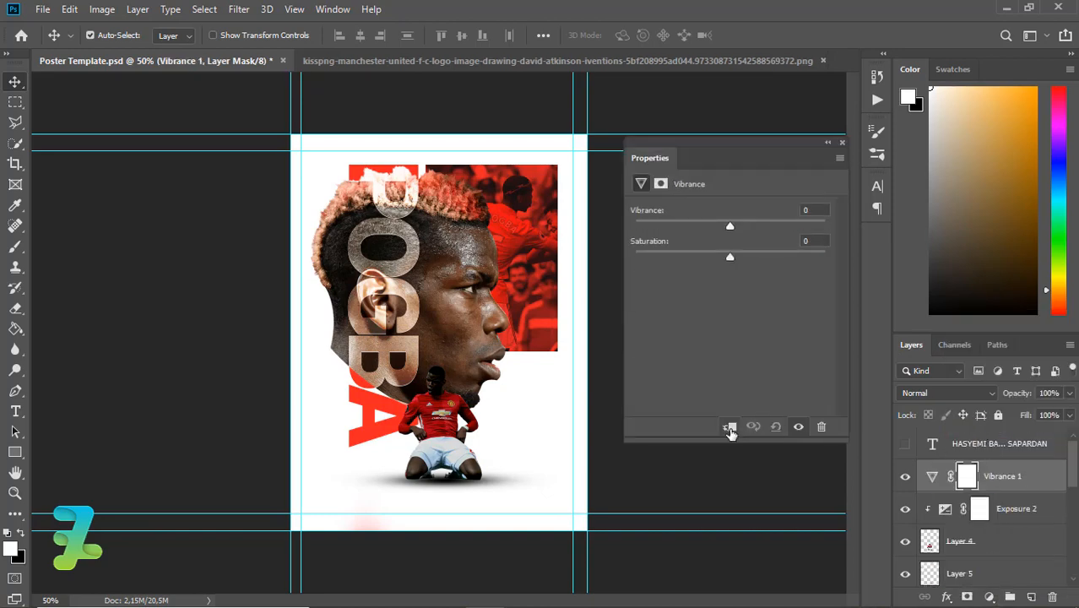
click(729, 426)
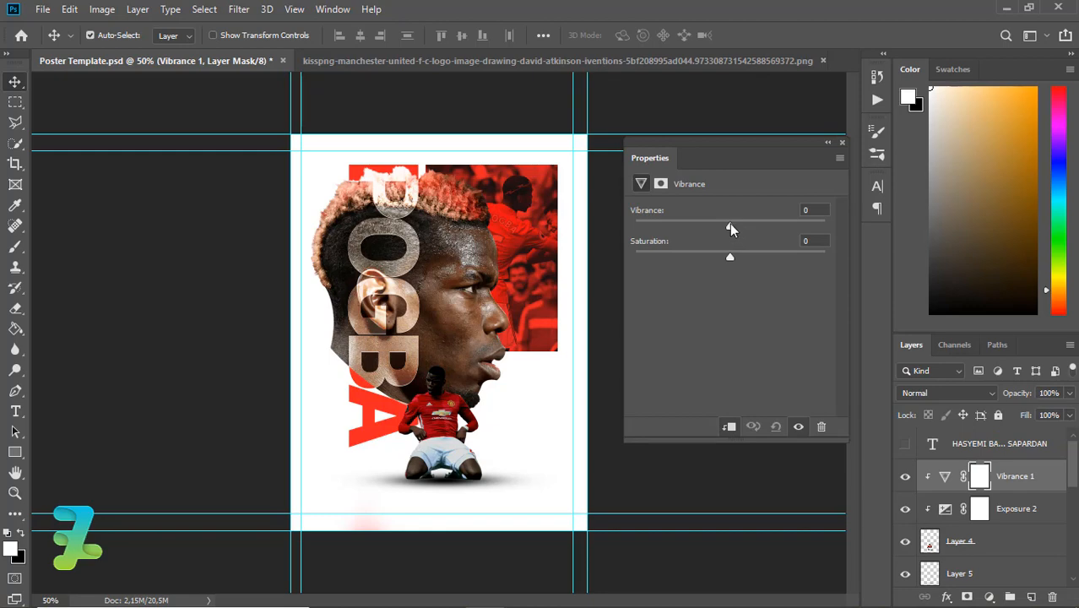
drag(730, 226, 737, 259)
click(842, 142)
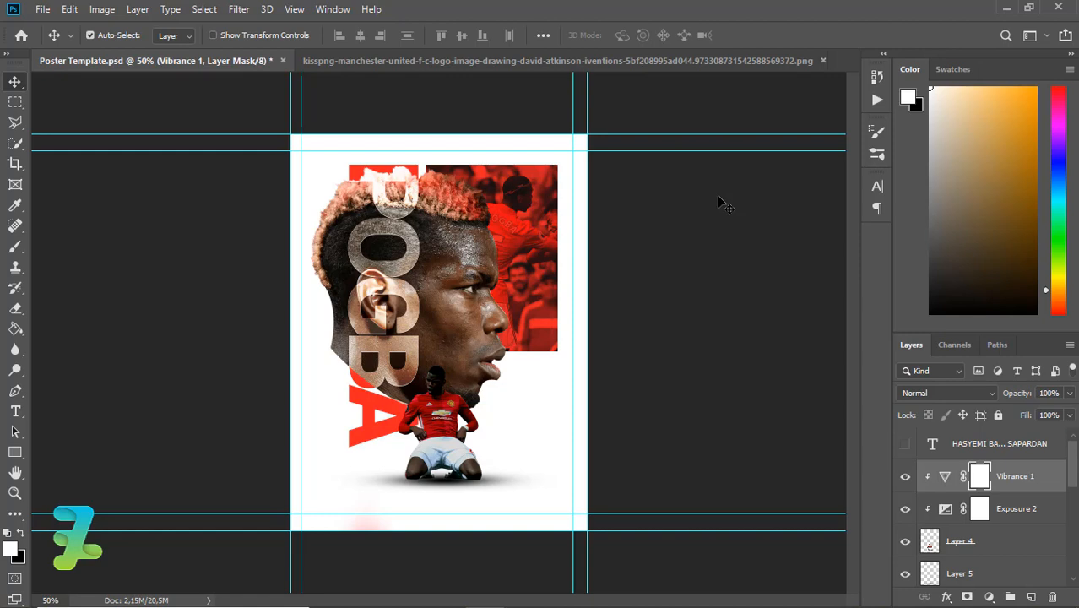
Step: Float the Manchester United crest document in its own window, copy the crest onto the poster, and close the source document
click(396, 61)
right_click(396, 62)
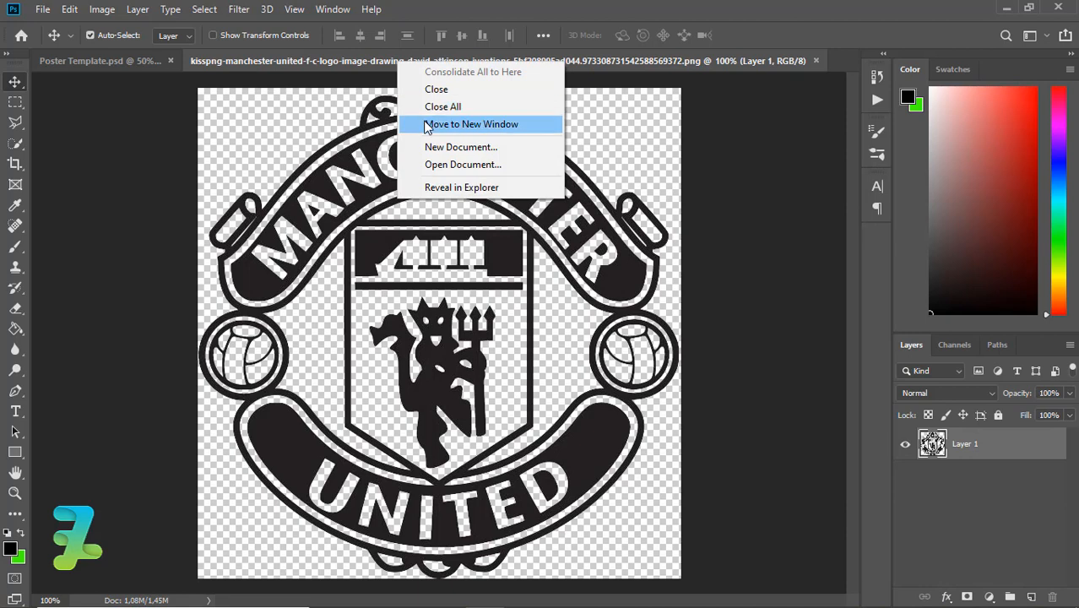
click(426, 125)
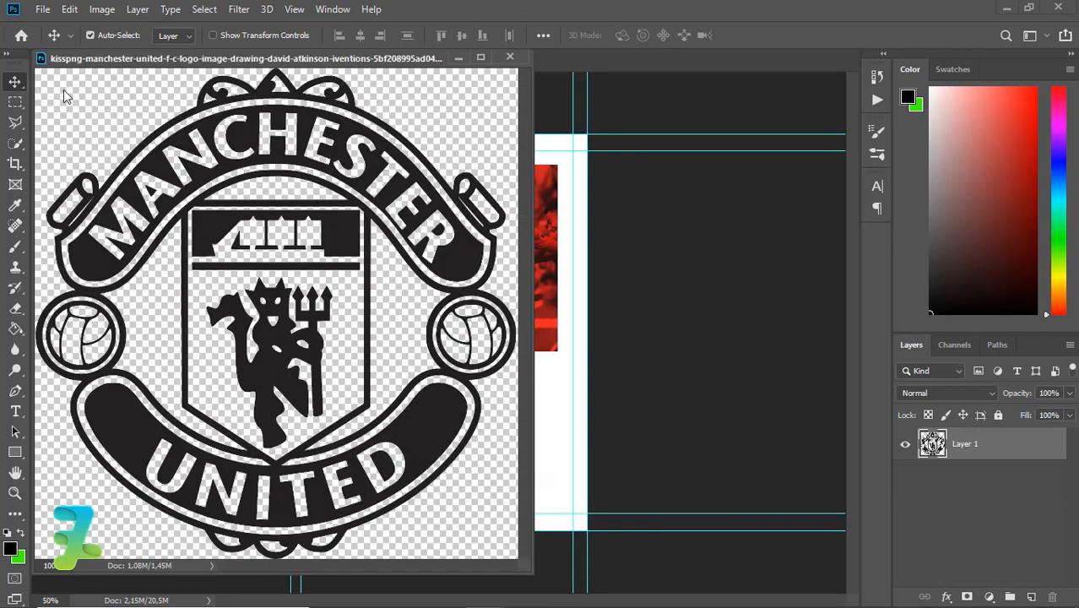
drag(402, 169, 527, 186)
drag(388, 171, 538, 185)
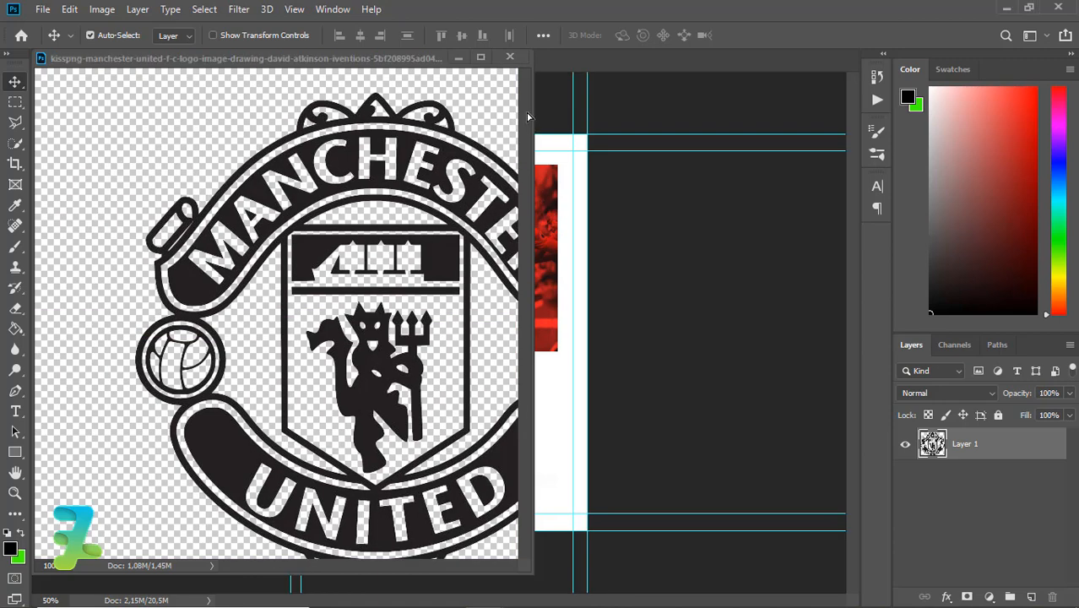
click(509, 57)
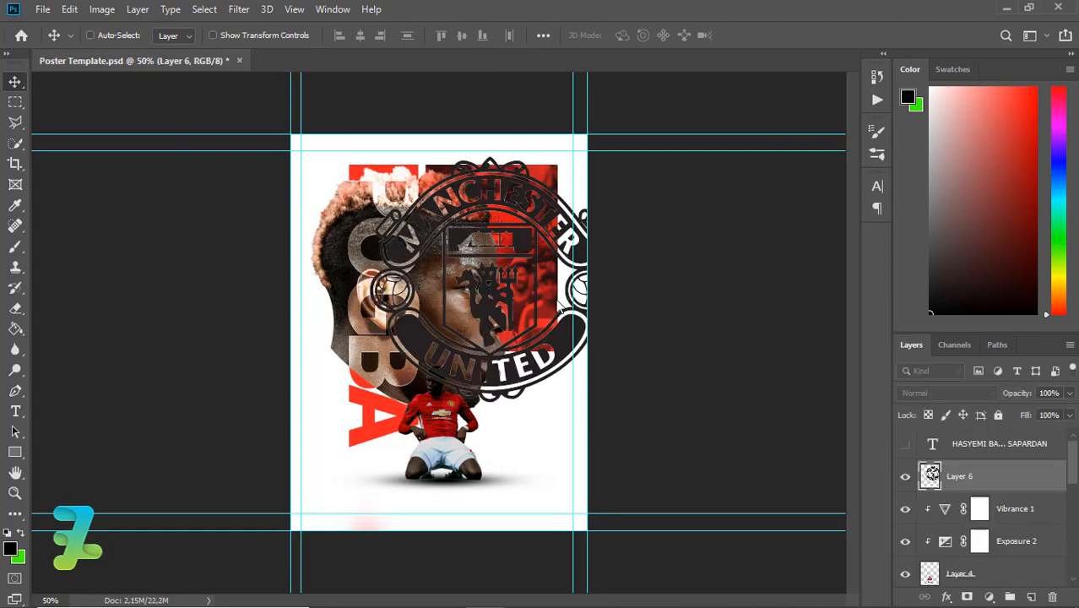
Step: Scale the Manchester United crest down proportionally to a small badge inside the upper-right corner of the red photo
key(ctrl+t)
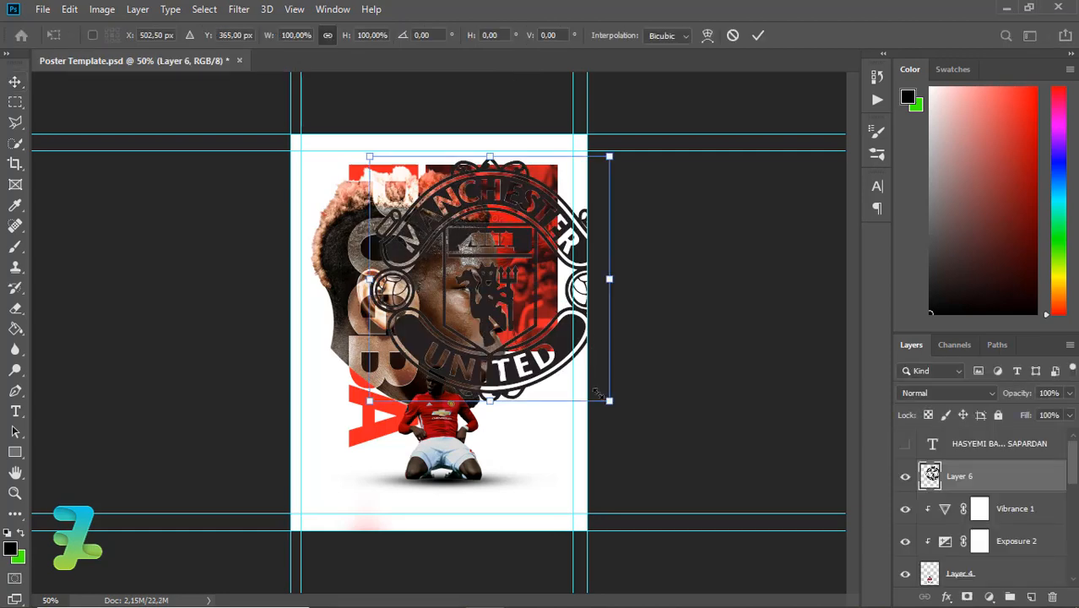
drag(606, 400, 538, 193)
key(ctrl+plus)
key(ctrl+plus)
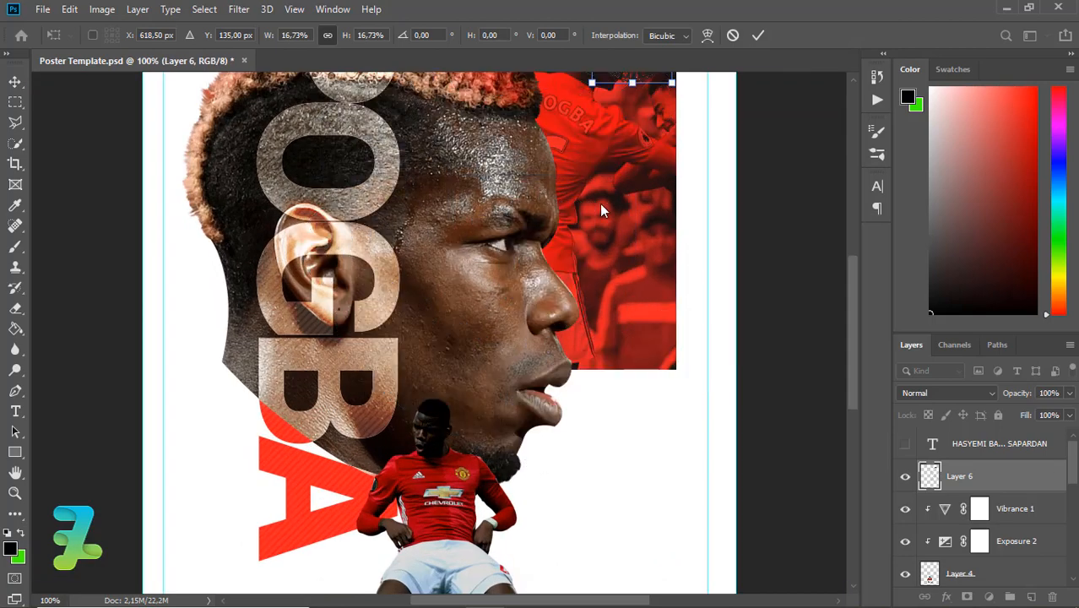
drag(849, 298, 846, 238)
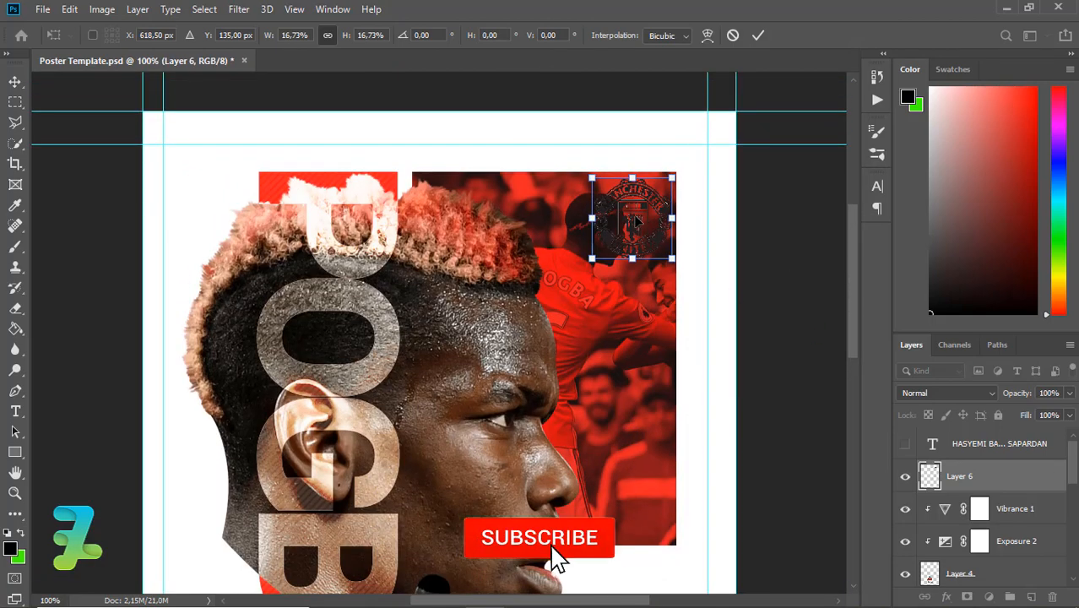
drag(645, 213, 636, 215)
drag(665, 260, 639, 226)
key(Return)
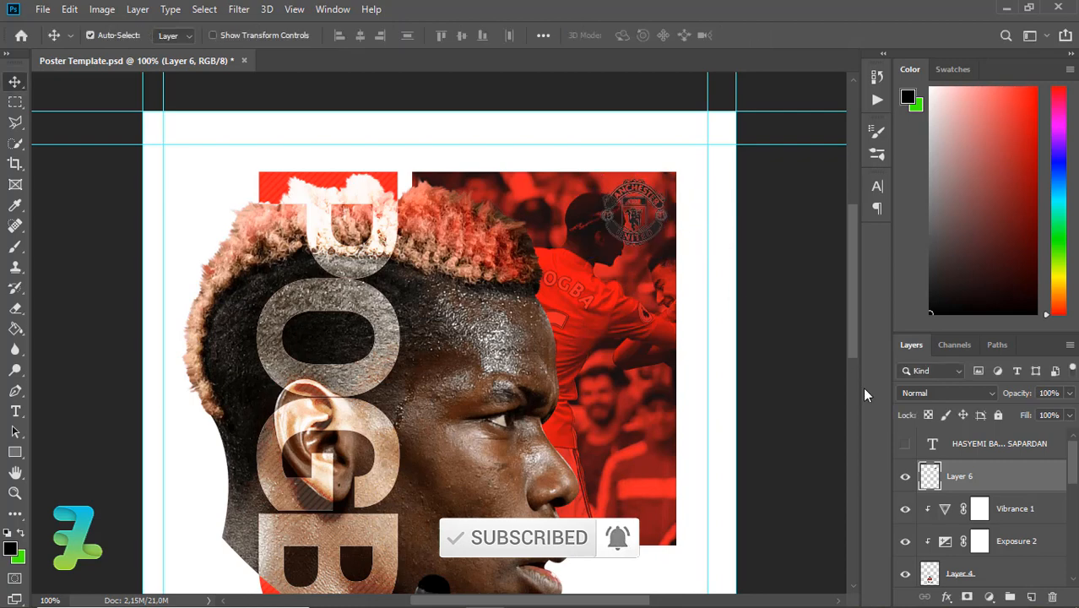
Step: Give the crest a Color Overlay layer effect in white (ffffff) with Normal blending at 100% opacity
double_click(1036, 471)
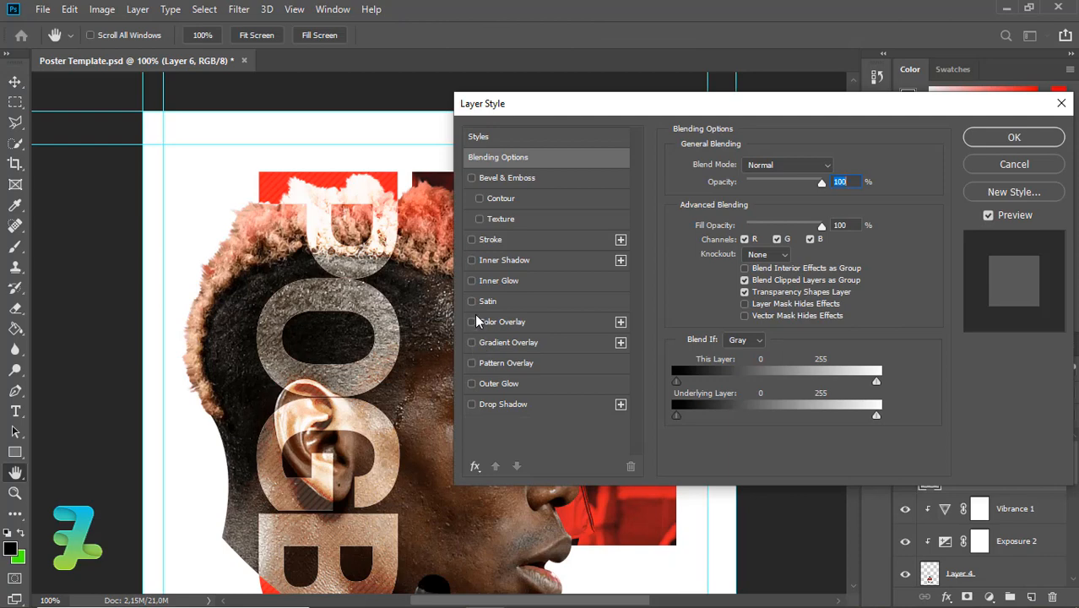
click(472, 322)
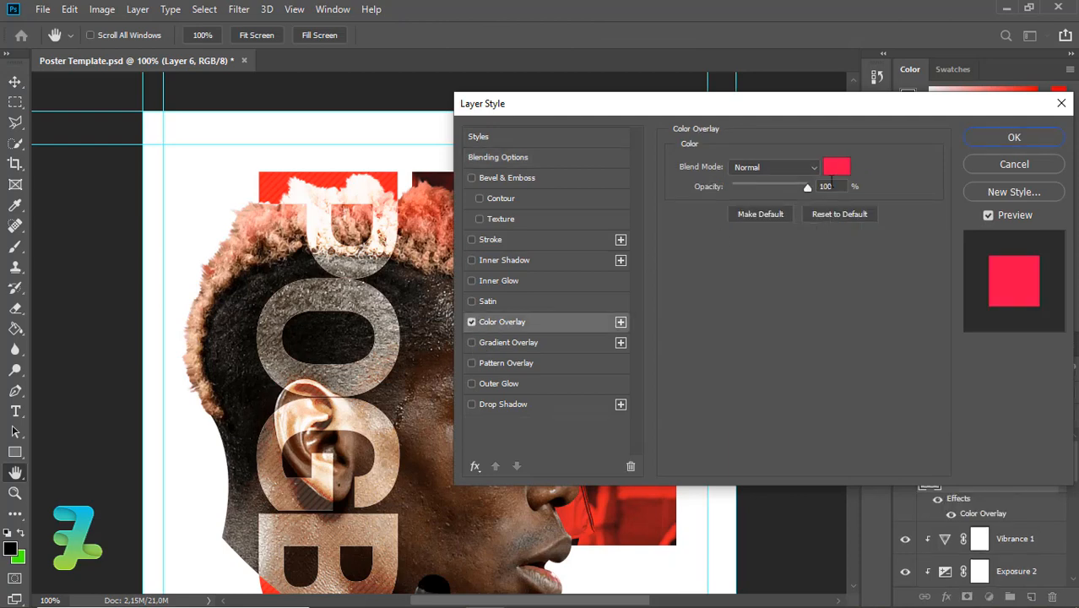
click(836, 167)
text(ffffff)
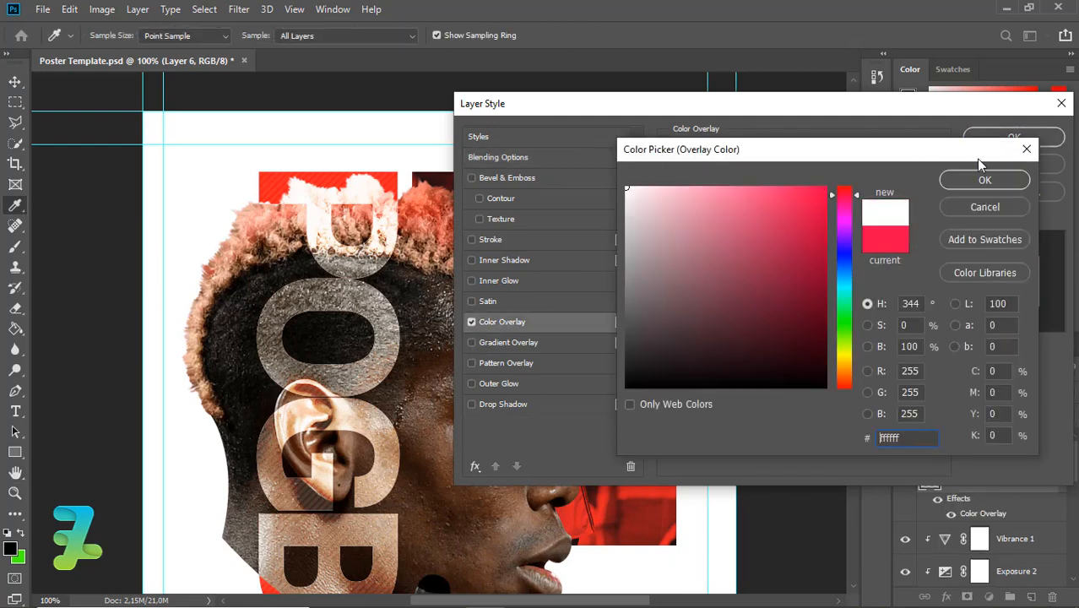
click(988, 174)
click(987, 141)
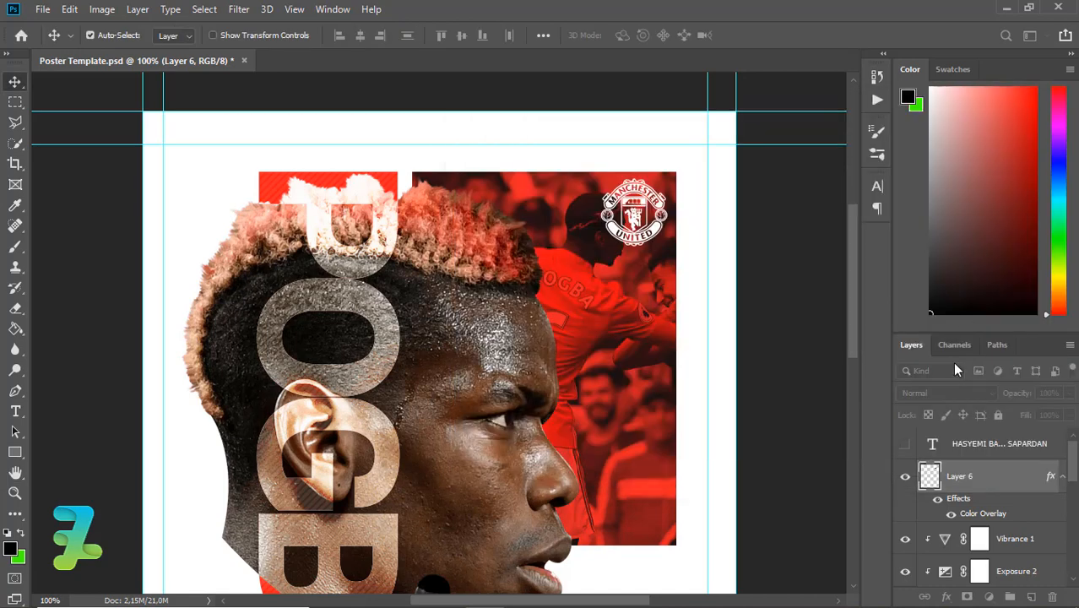
Step: Lower the opacity of the crest layer to 76%
click(1069, 394)
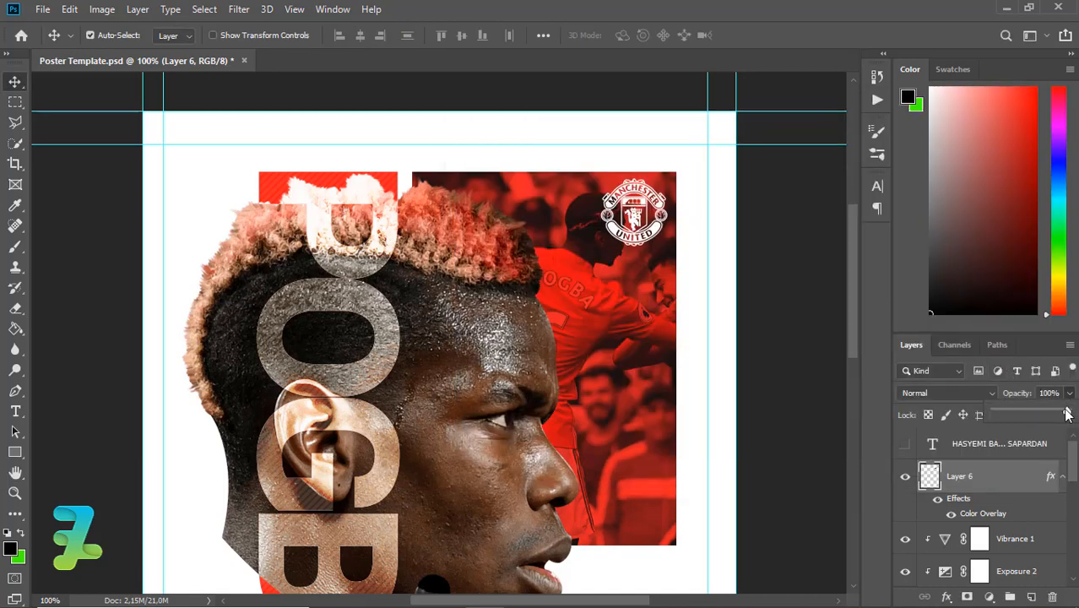
drag(1067, 412, 1047, 414)
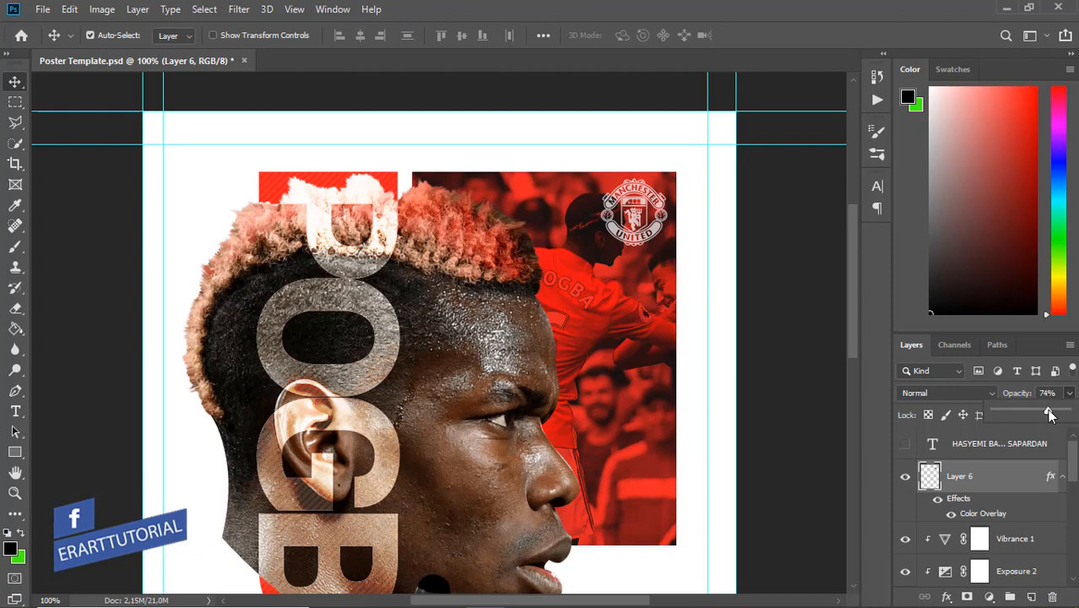
drag(1049, 413, 1052, 413)
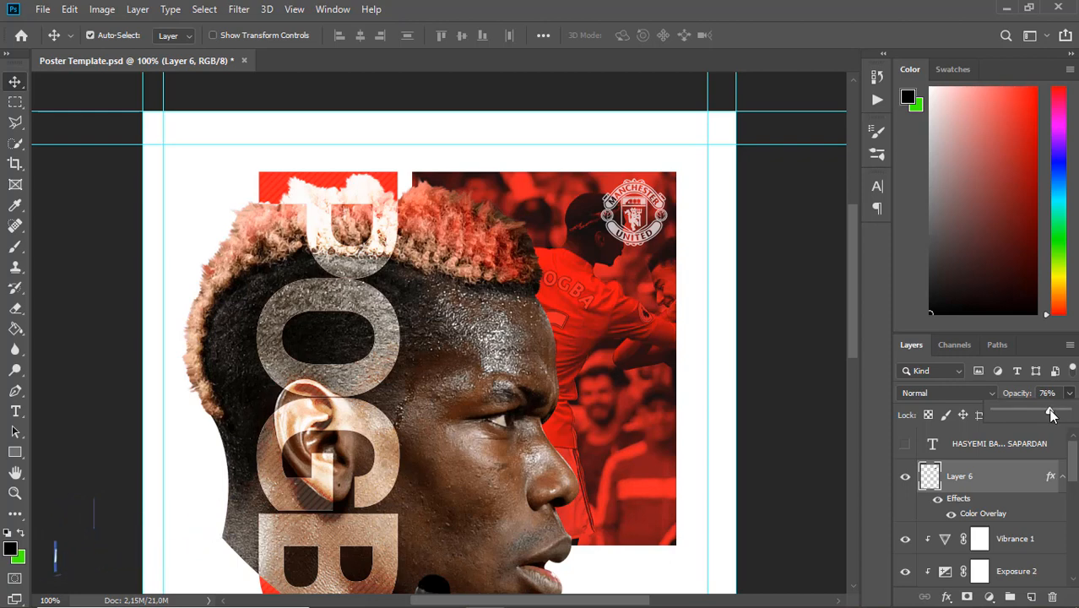
click(928, 475)
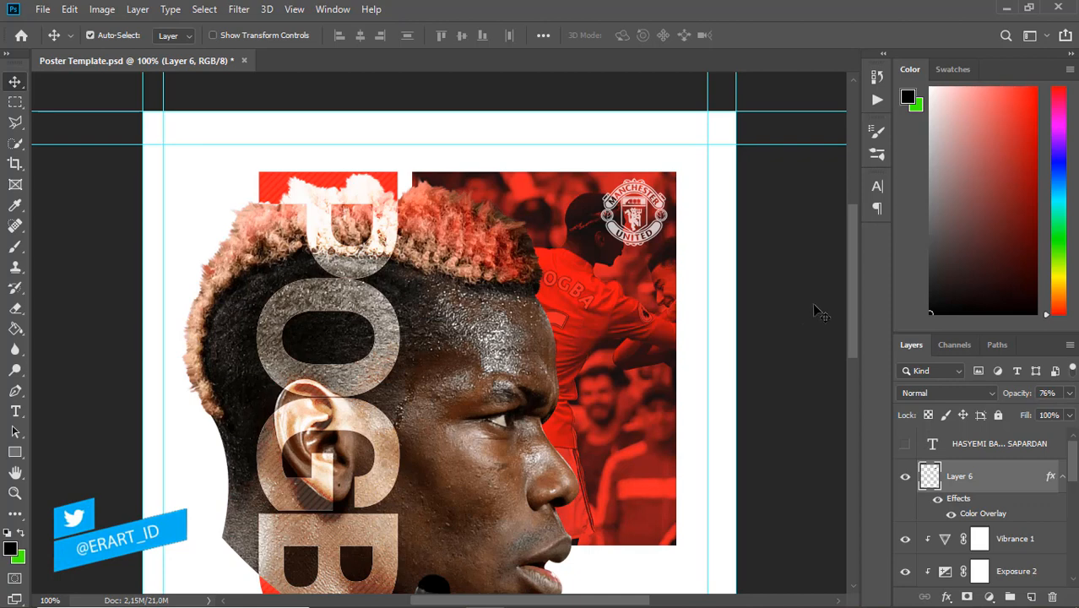
Step: Add the text PAUL in black Roboto Black at 103,11 pt over the red photo, beside the forehead
scroll(854, 287, down, 5)
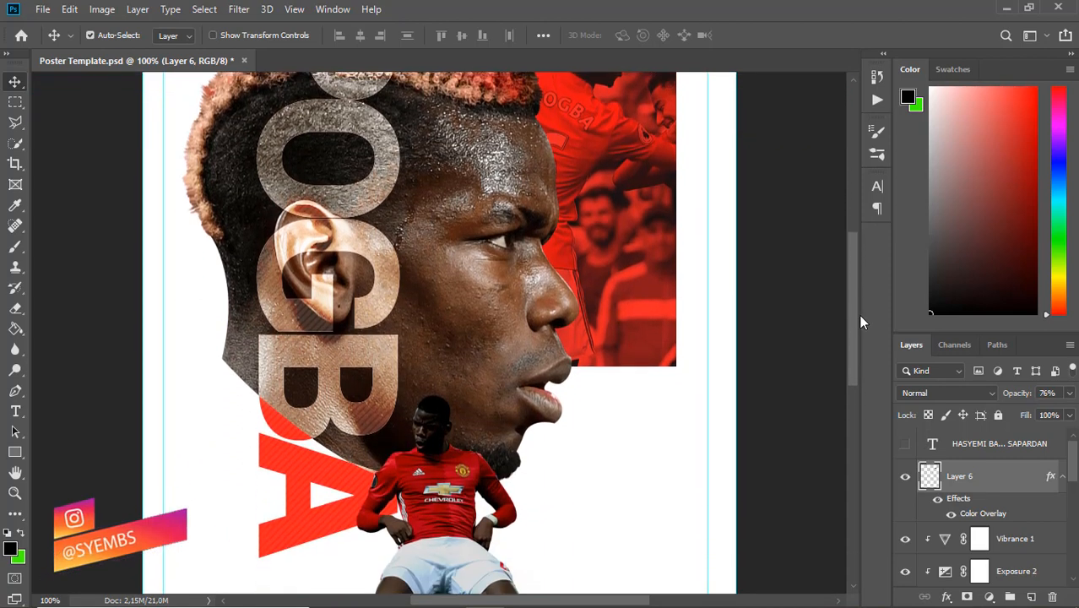
scroll(861, 320, up, 3)
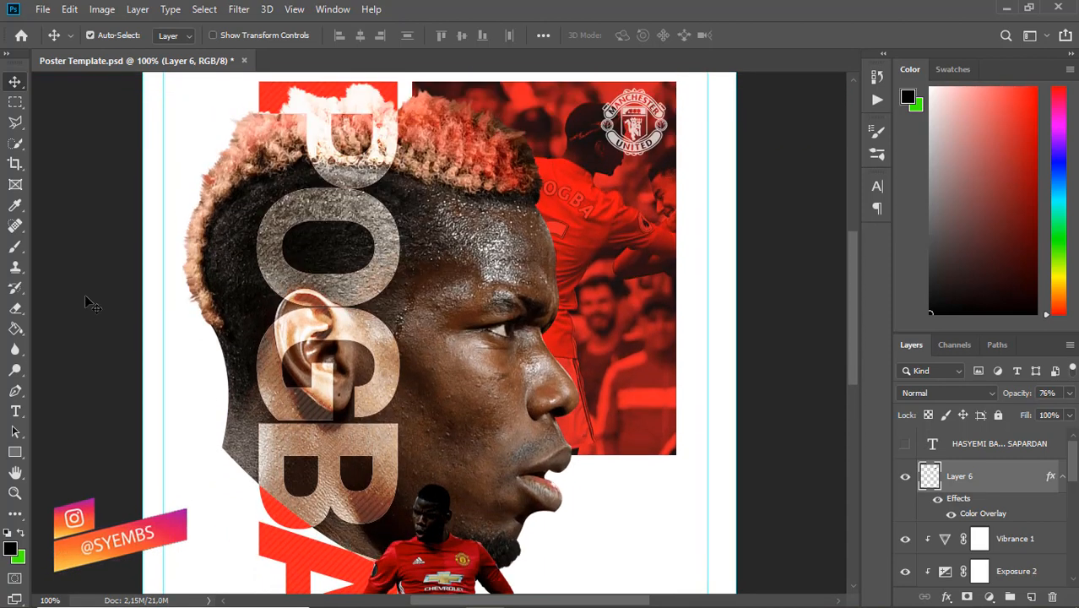
click(15, 411)
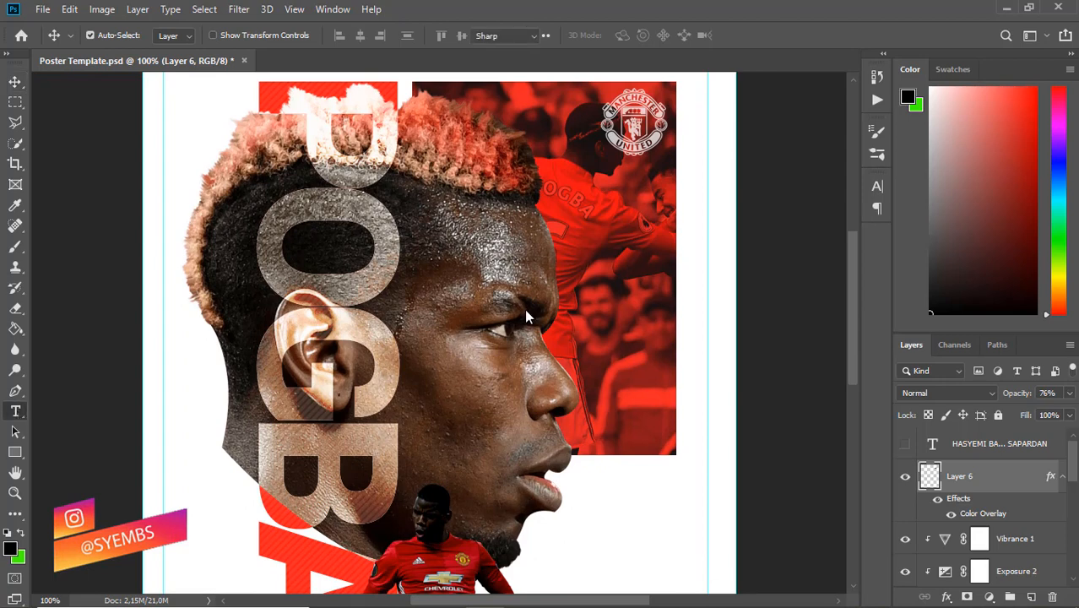
click(567, 253)
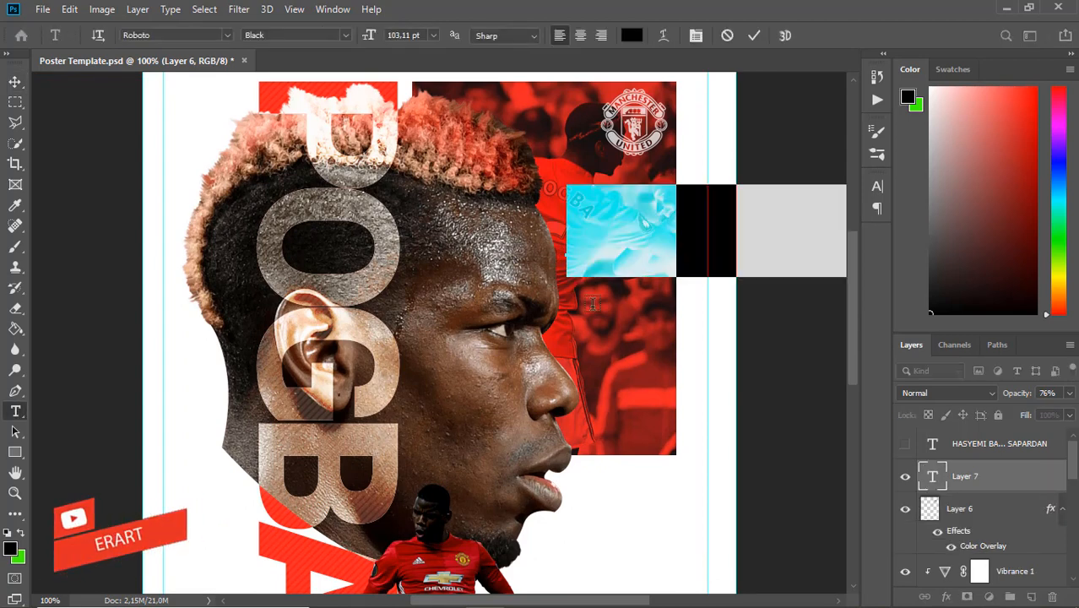
text(p)
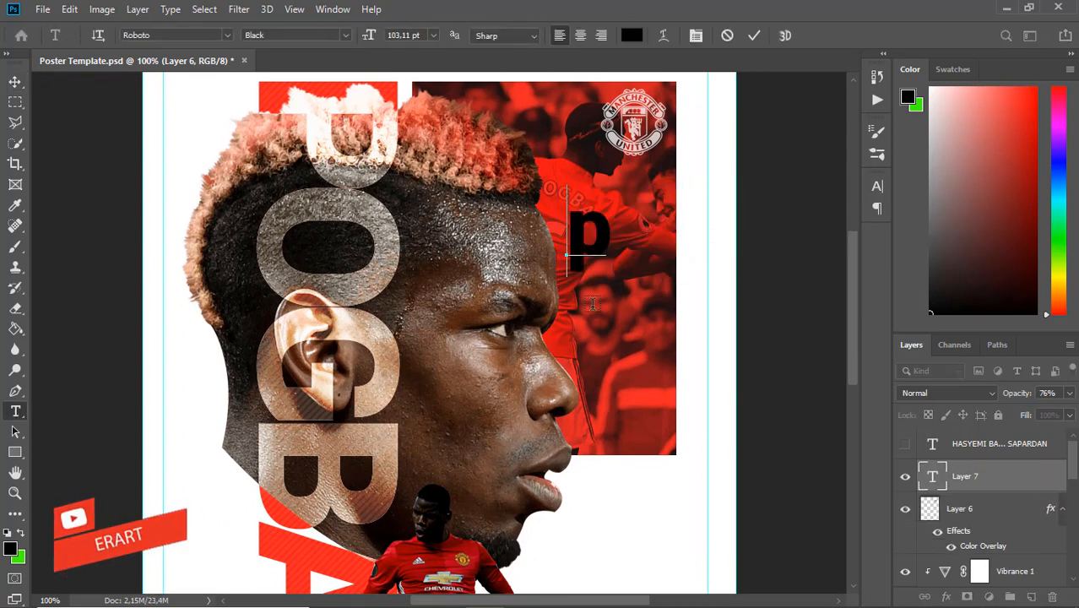
key(BackSpace)
text(PAUL)
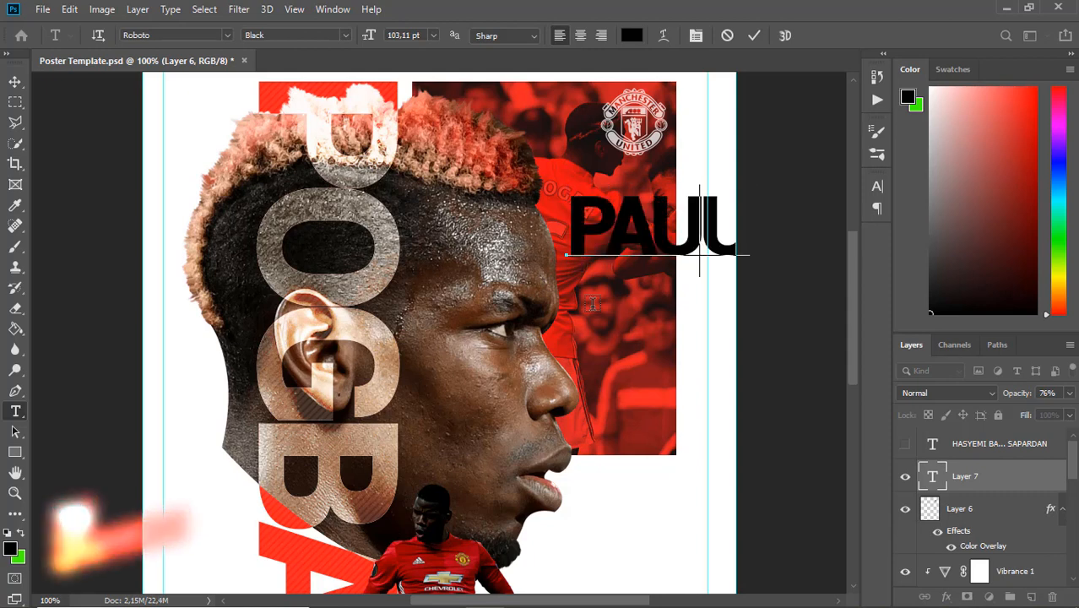
key(ctrl+a)
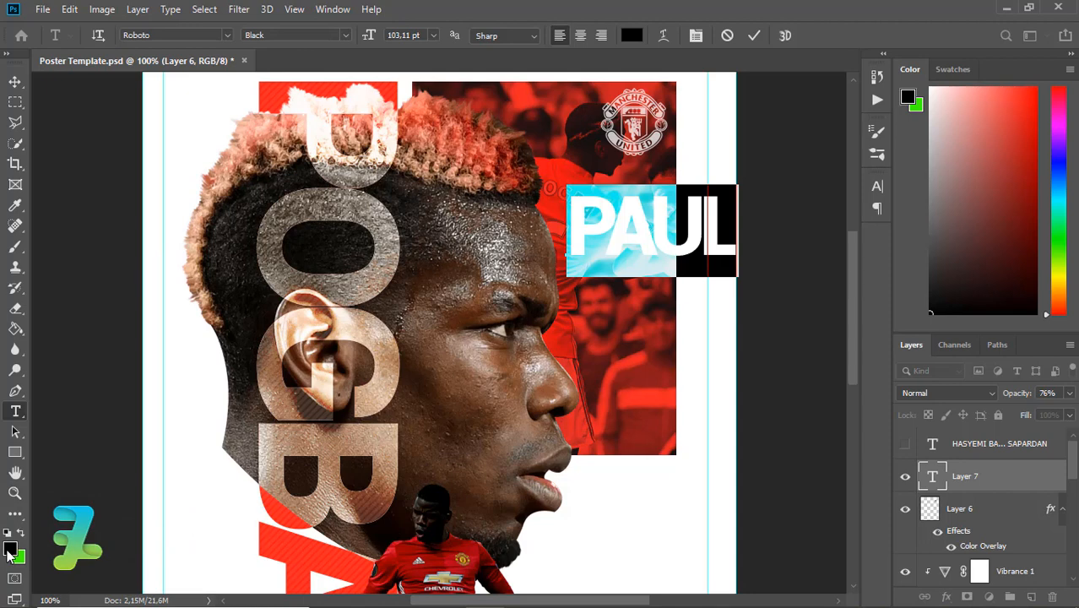
click(15, 81)
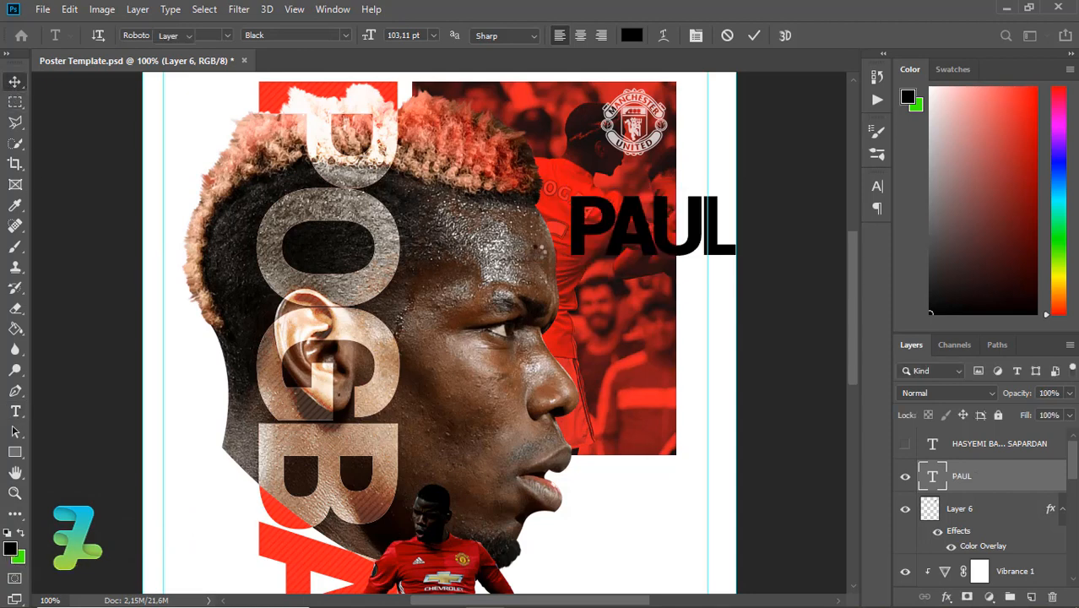
Step: Mirror the PAUL text horizontally about its left edge with a width of -93,96%, placing it over the forehead
key(ctrl+t)
drag(741, 228, 405, 230)
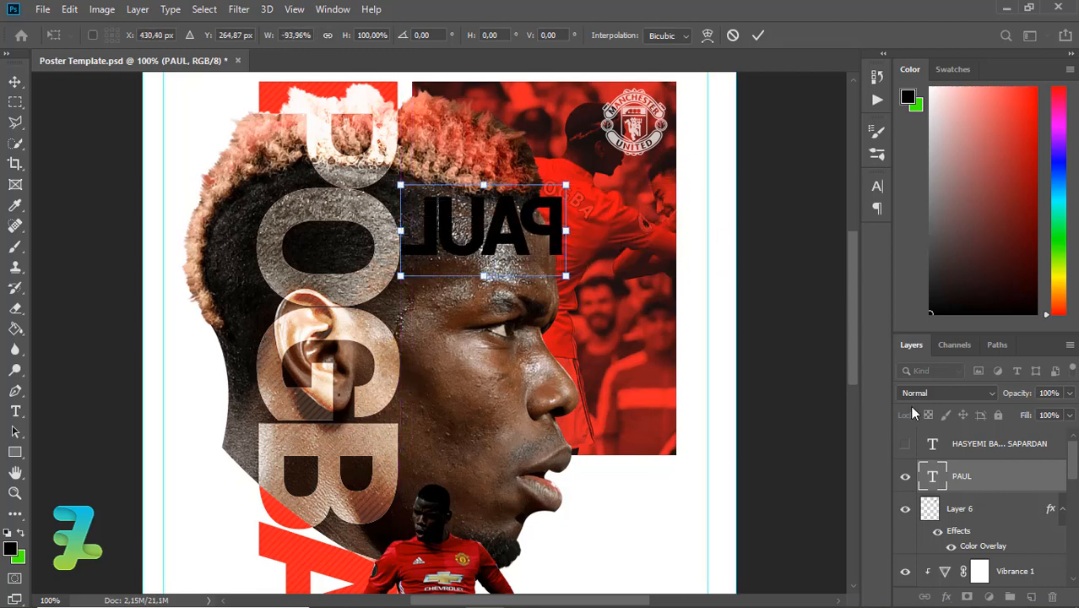
key(Return)
Step: Turn the mirrored PAUL text into an outline with a 2 px white outside stroke and 0% fill
double_click(1009, 477)
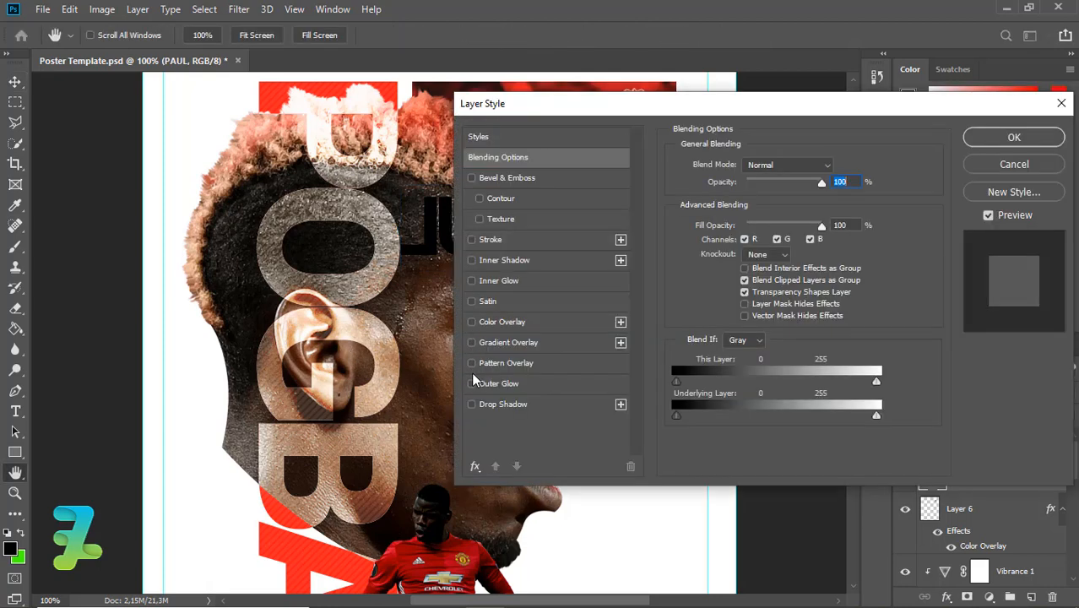
click(479, 241)
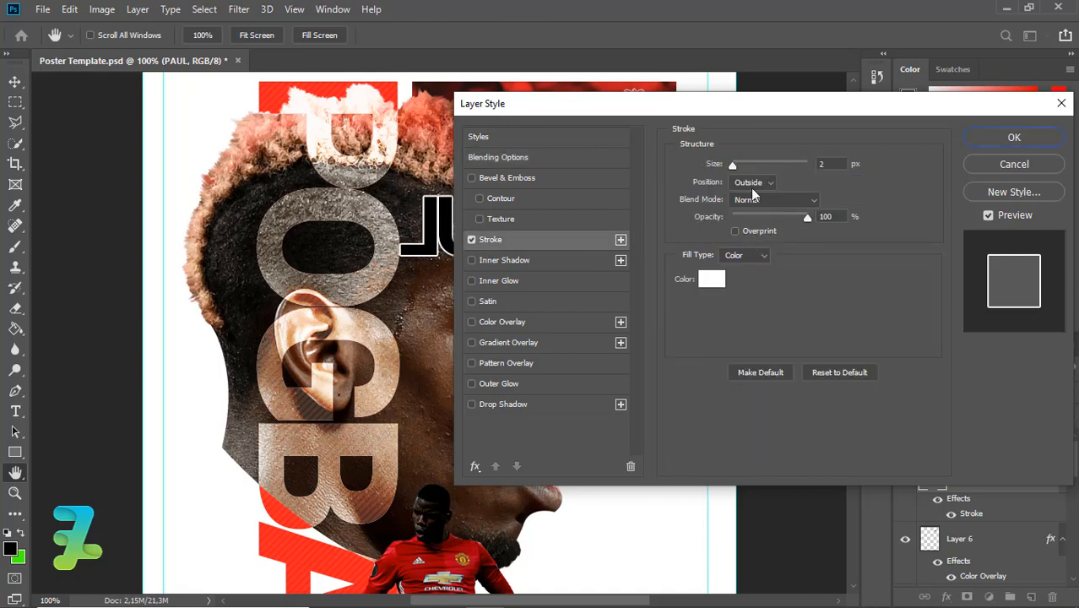
click(989, 139)
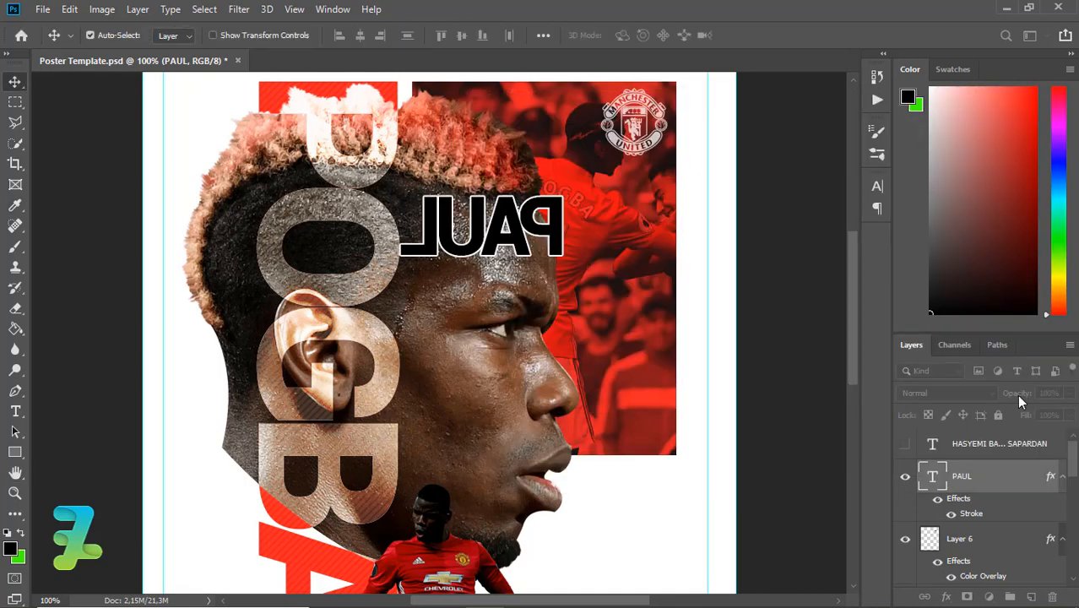
click(1070, 414)
drag(1066, 435, 975, 440)
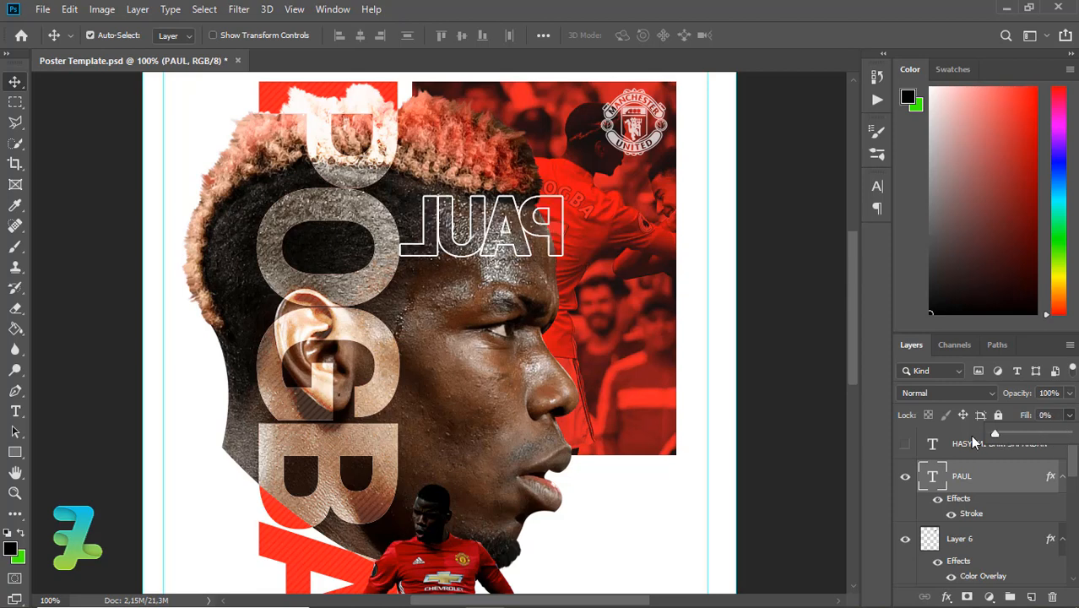
Step: Set the mirrored PAUL text to 36 pt and move it to the lower-right corner of the red photo
double_click(935, 477)
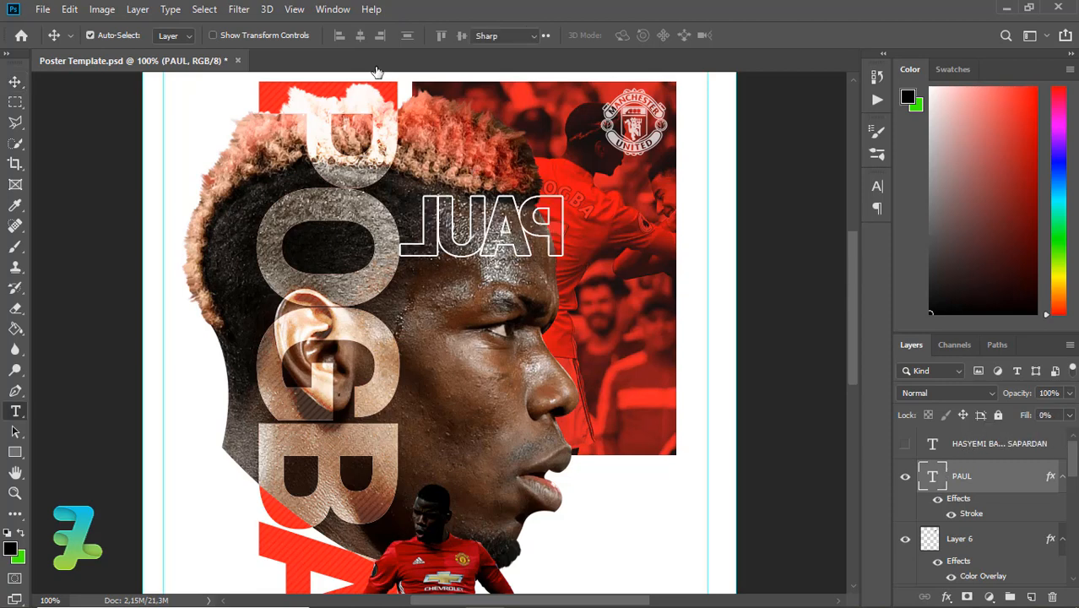
click(433, 36)
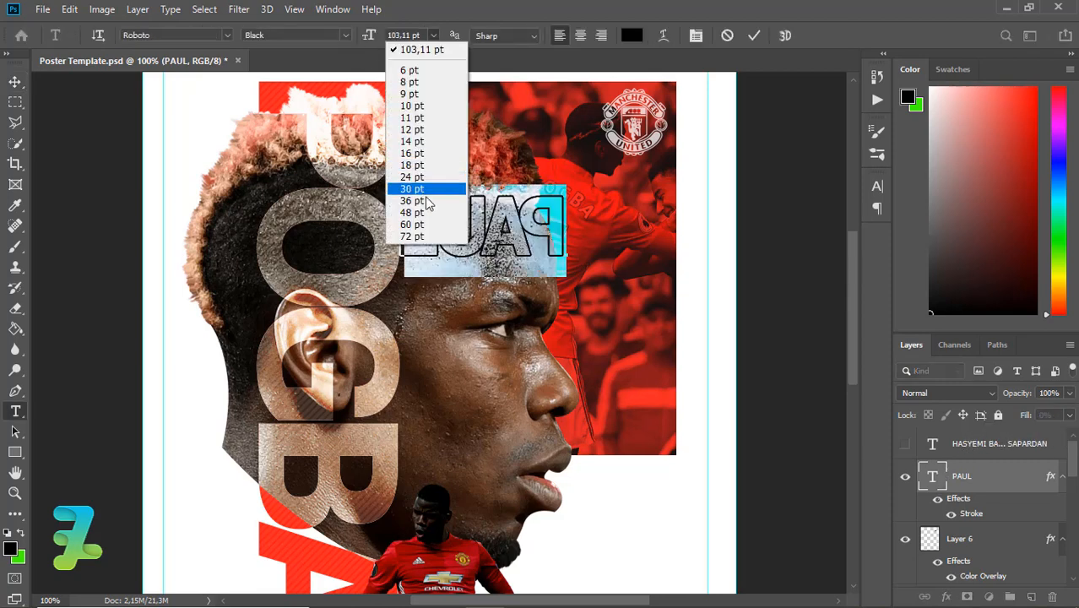
click(426, 202)
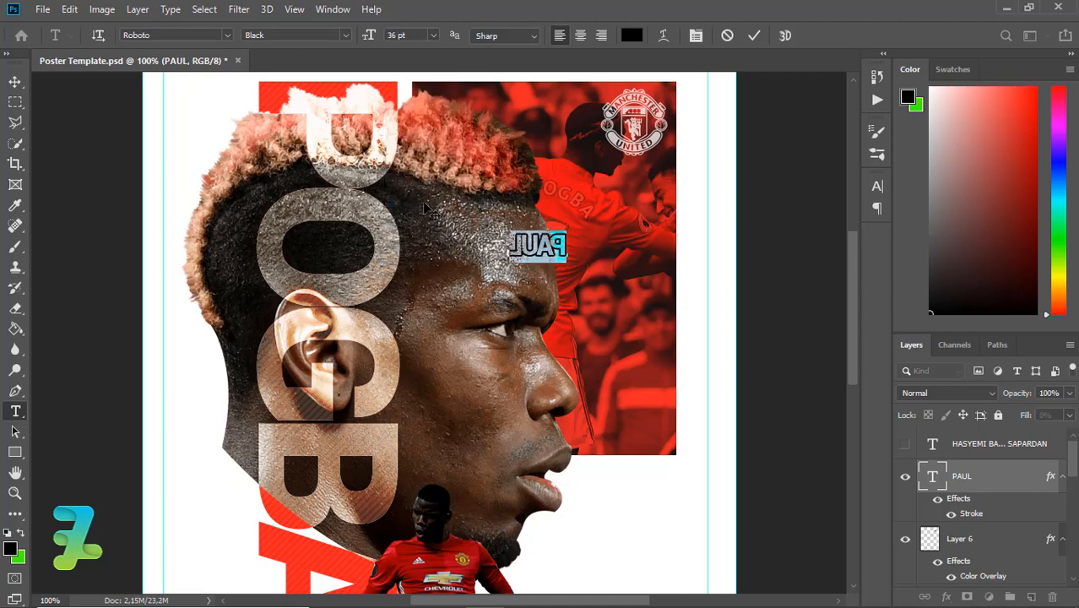
click(15, 82)
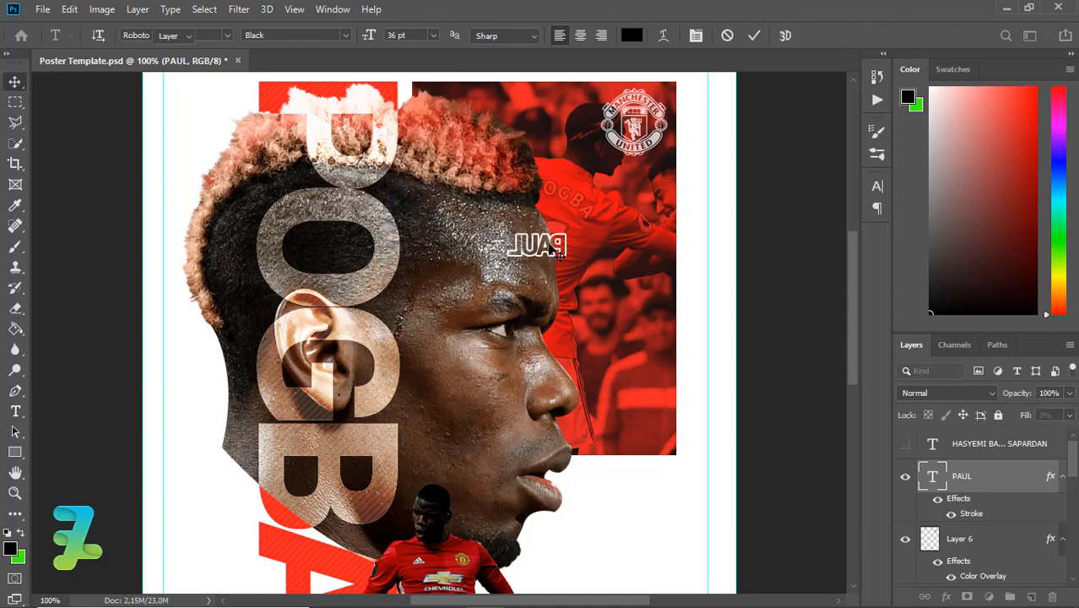
drag(561, 256, 654, 436)
Step: Set the tracking of the mirrored PAUL text to 140 and thin its white outline stroke
double_click(926, 479)
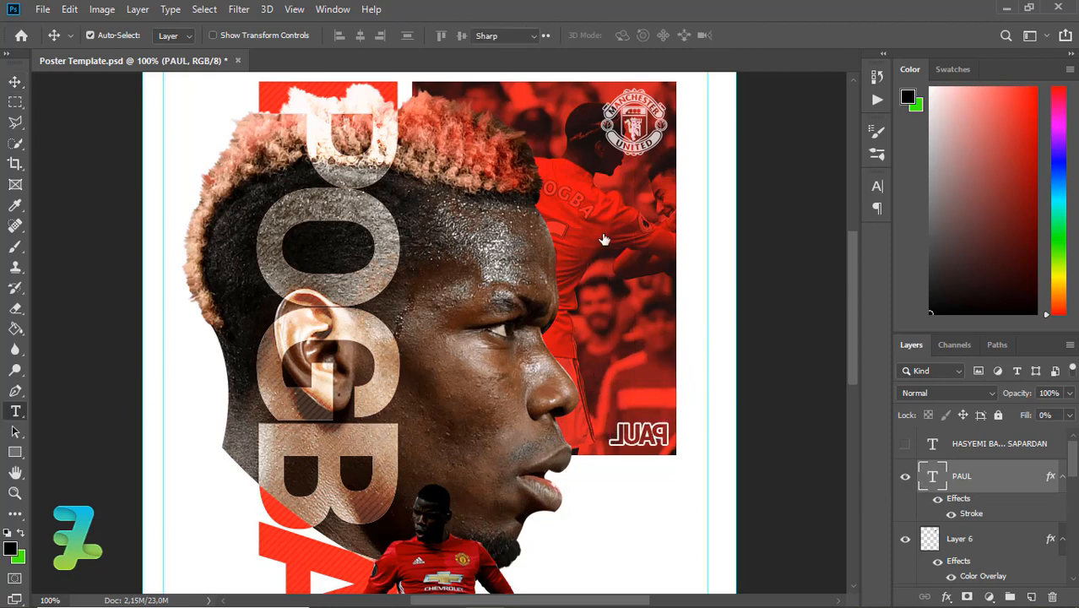
click(695, 35)
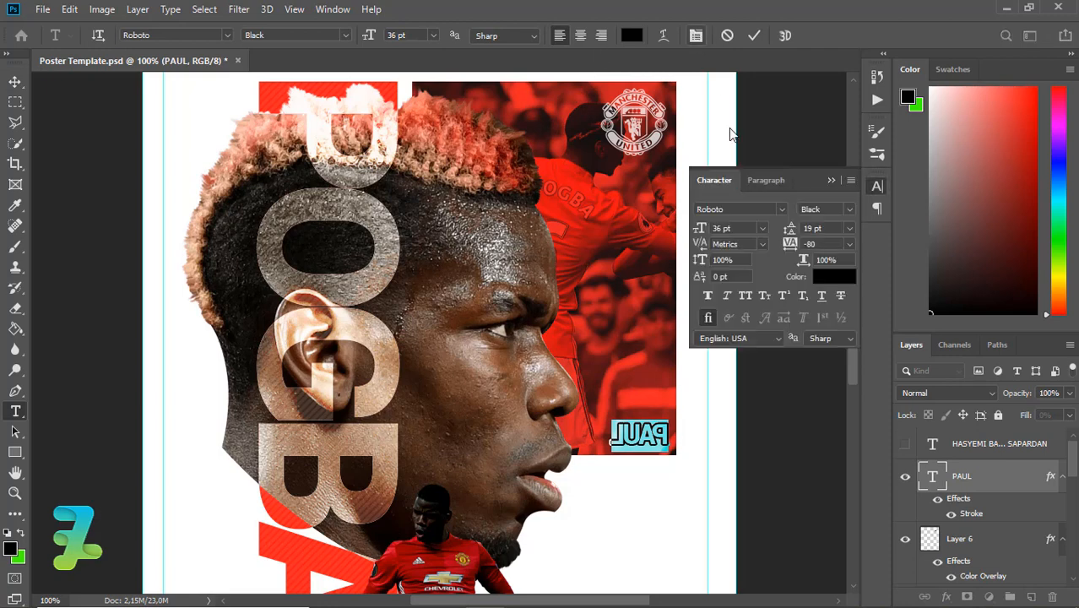
drag(791, 245, 801, 244)
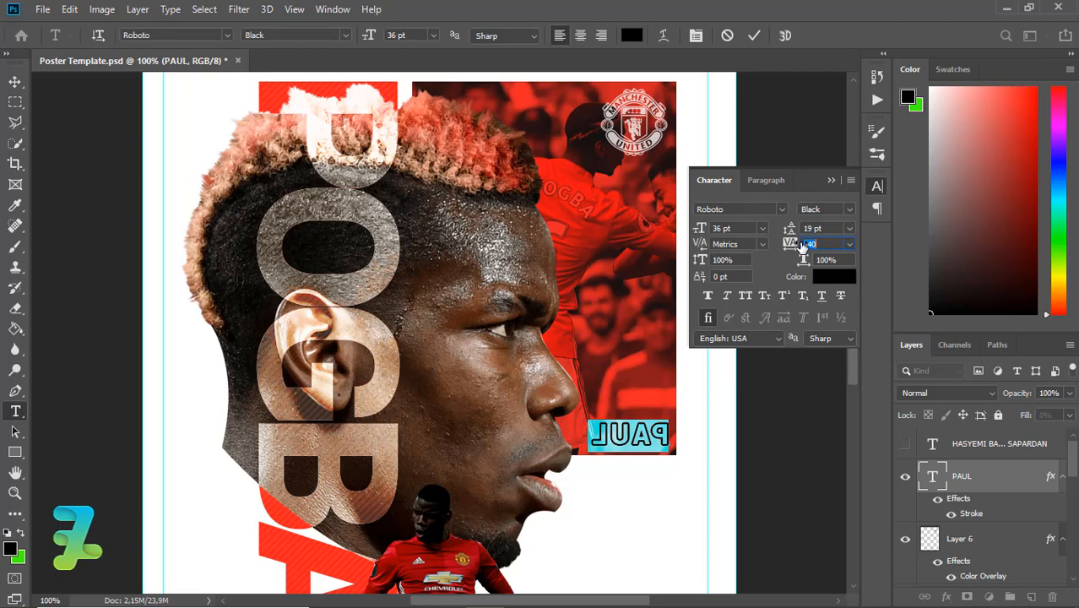
click(15, 81)
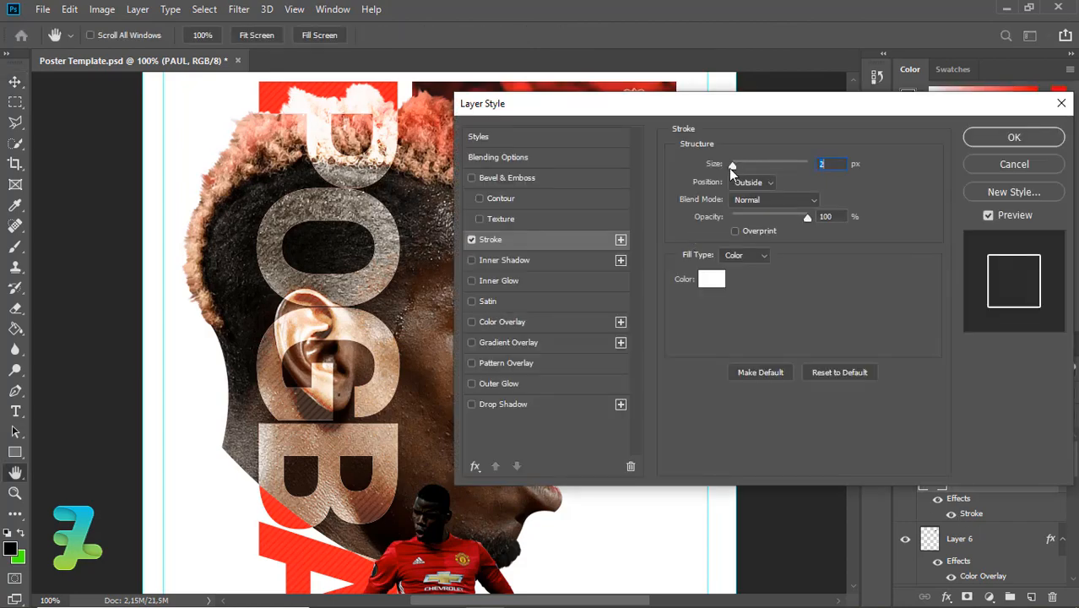
key(Return)
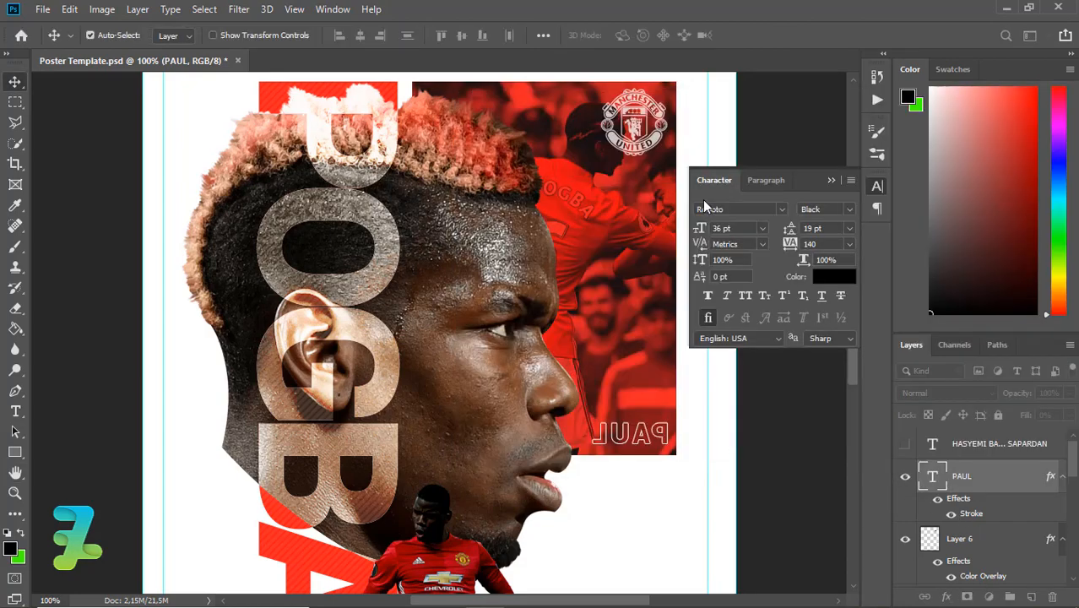
click(832, 181)
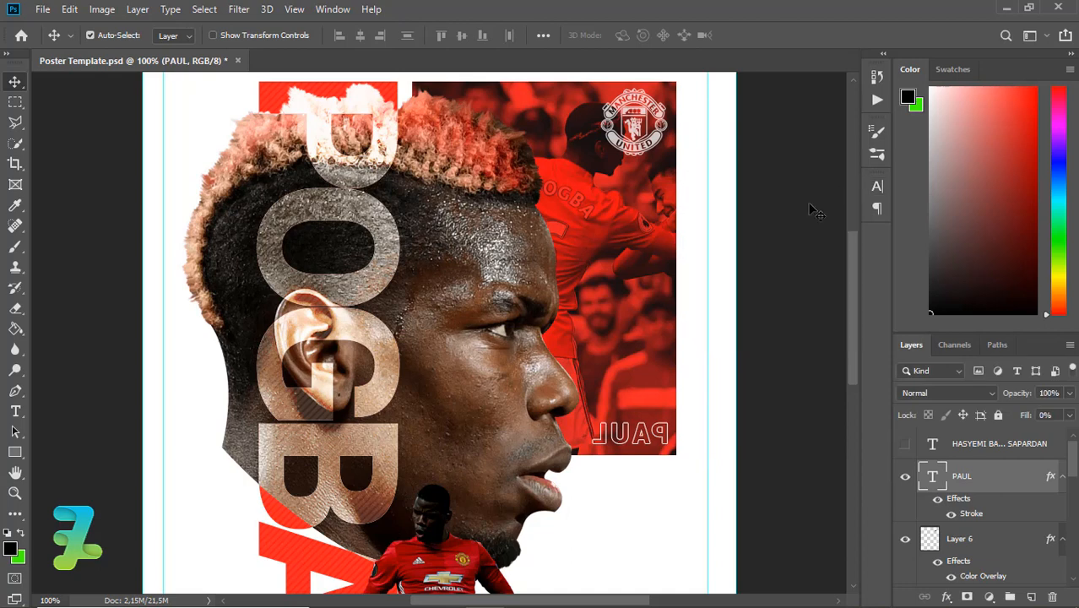
Step: Duplicate the mirrored PAUL outline text twice and stack the copies directly above the original in the red photo
key(ctrl+j)
key(Up)
key(Up)
key(Up)
key(Up)
key(Up)
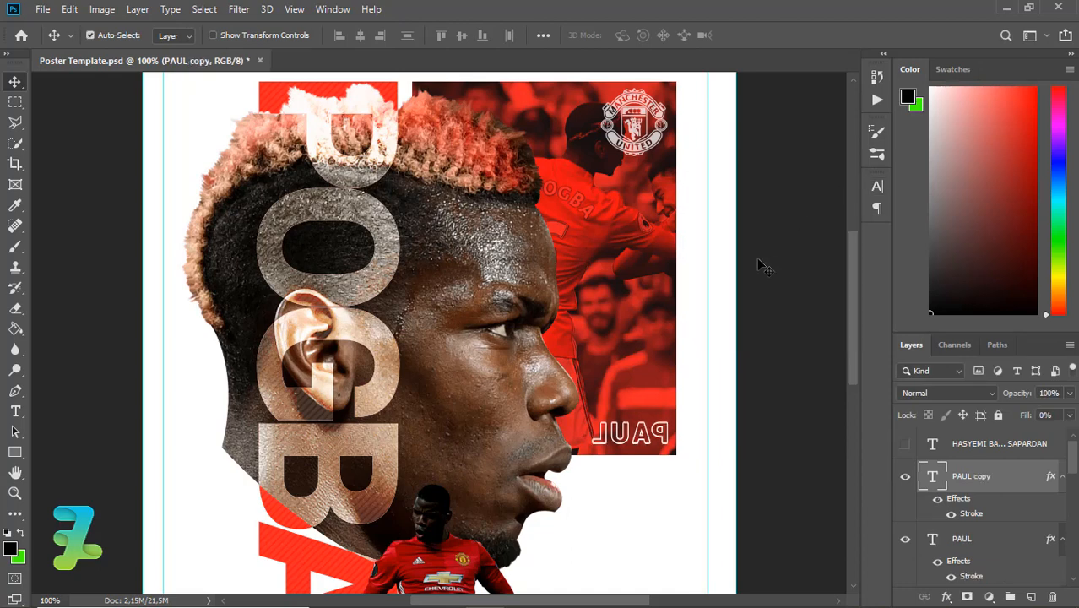
key(Up)
key(Up)
key(Up)
key(Up)
key(Up)
key(Up)
key(Up)
key(Up)
key(Up)
key(Up)
key(Up)
key(Up)
key(Up)
key(Up)
key(Up)
key(Up)
key(Up)
key(Up)
key(Up)
key(Up)
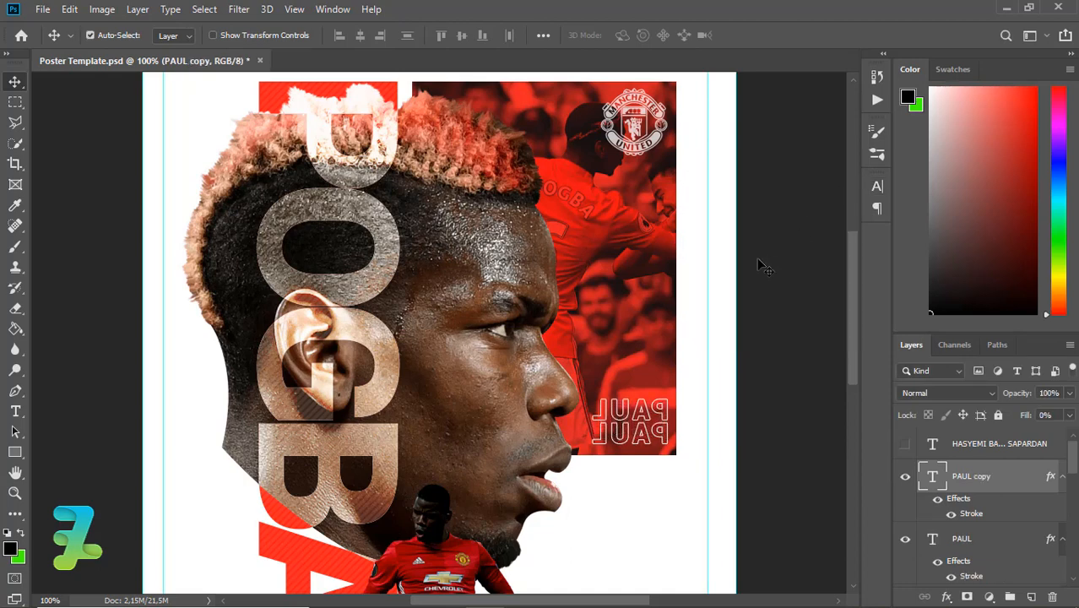
key(Up)
key(Up)
key(Up)
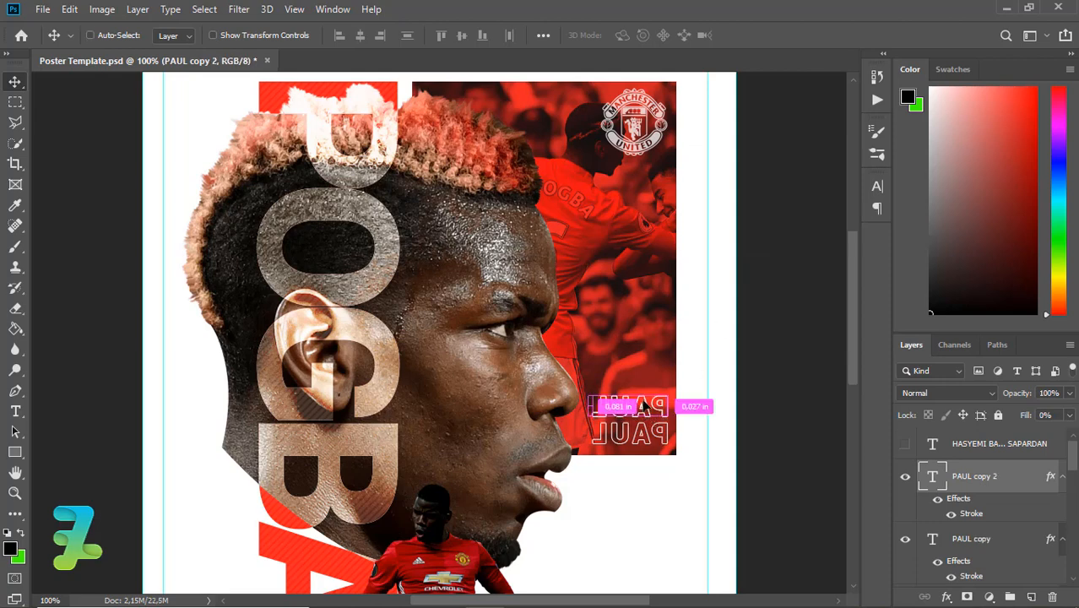
drag(645, 419, 645, 394)
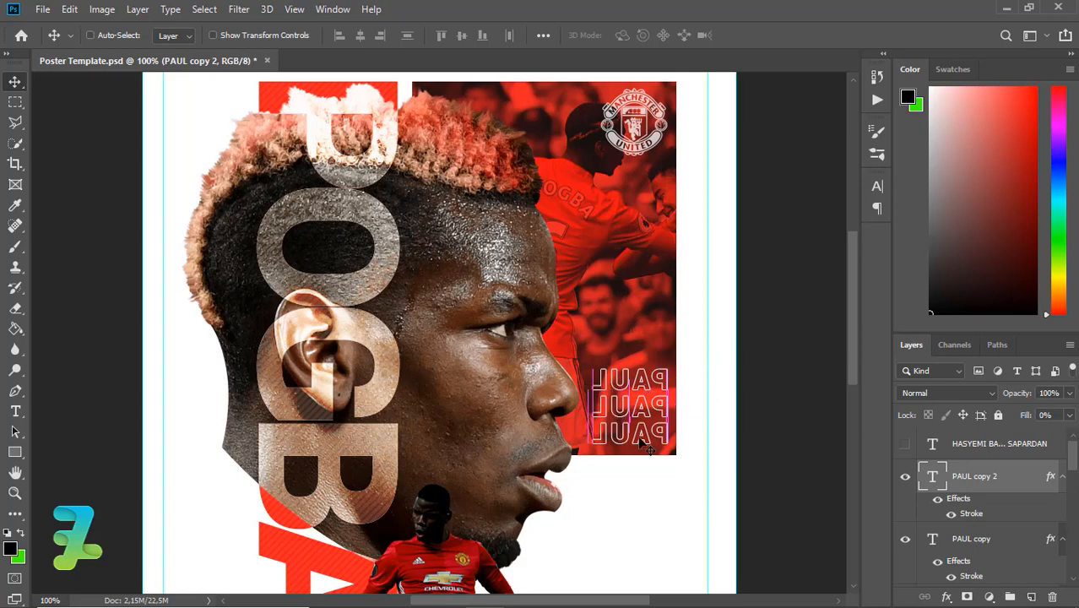
Step: Set the foreground colour to bright red ff0000
key(ctrl+minus)
key(ctrl+minus)
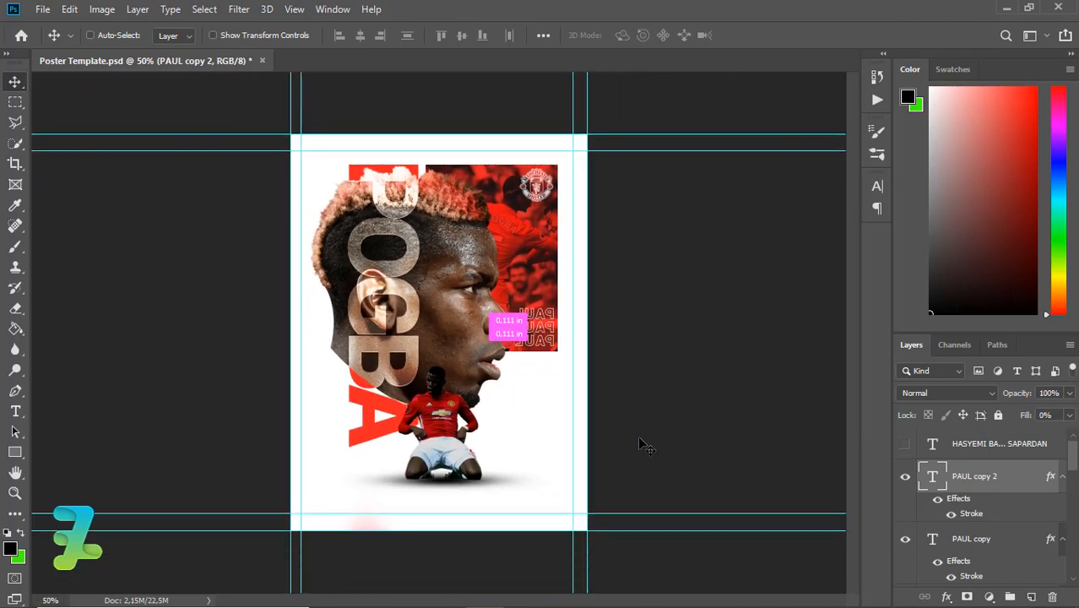
key(ctrl+plus)
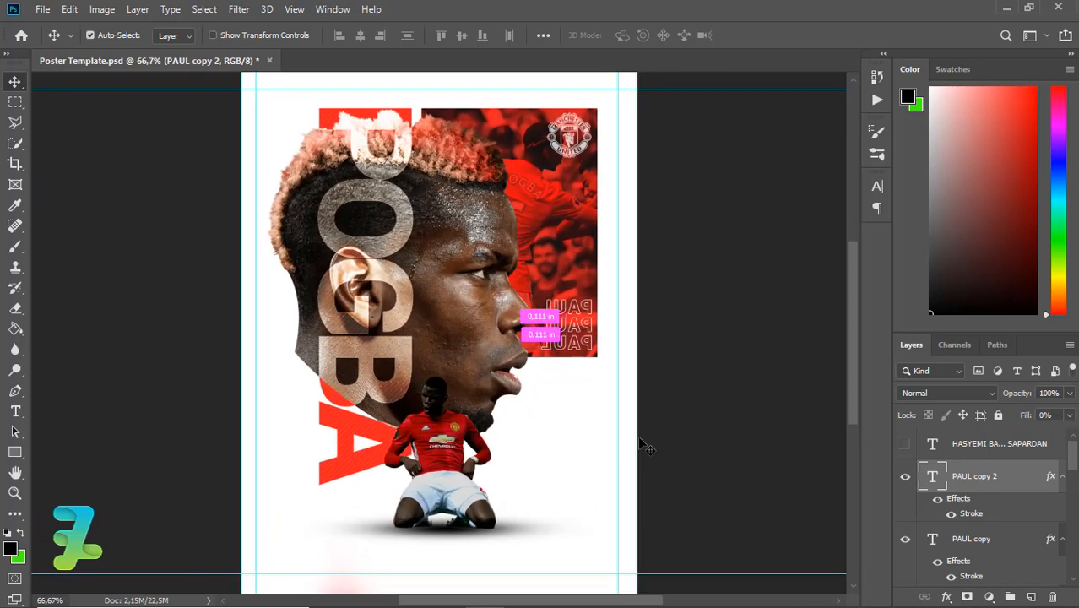
click(16, 411)
click(10, 549)
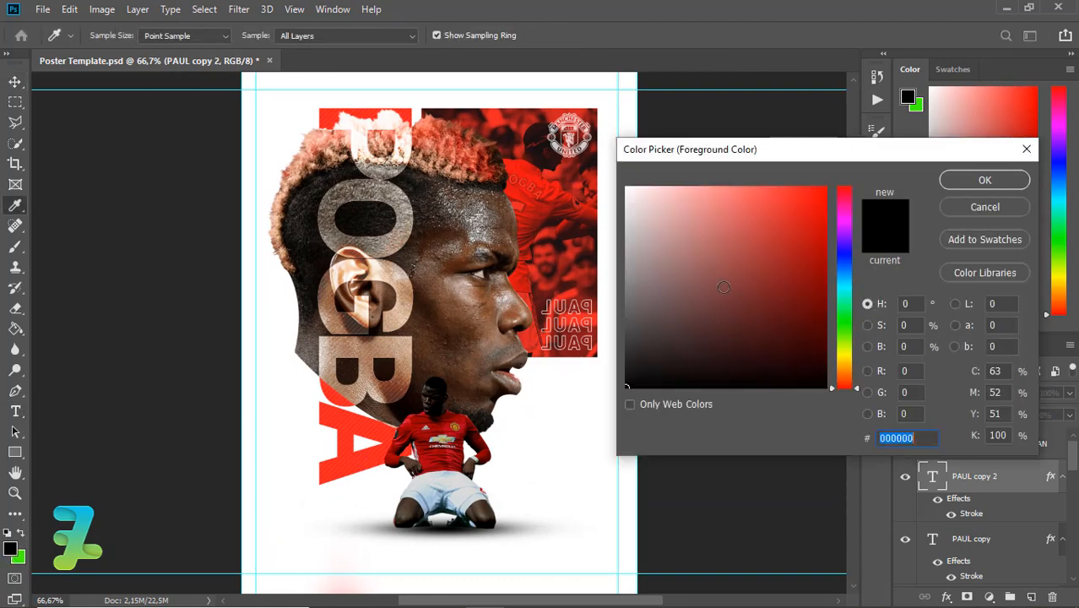
click(713, 278)
text(ff0000)
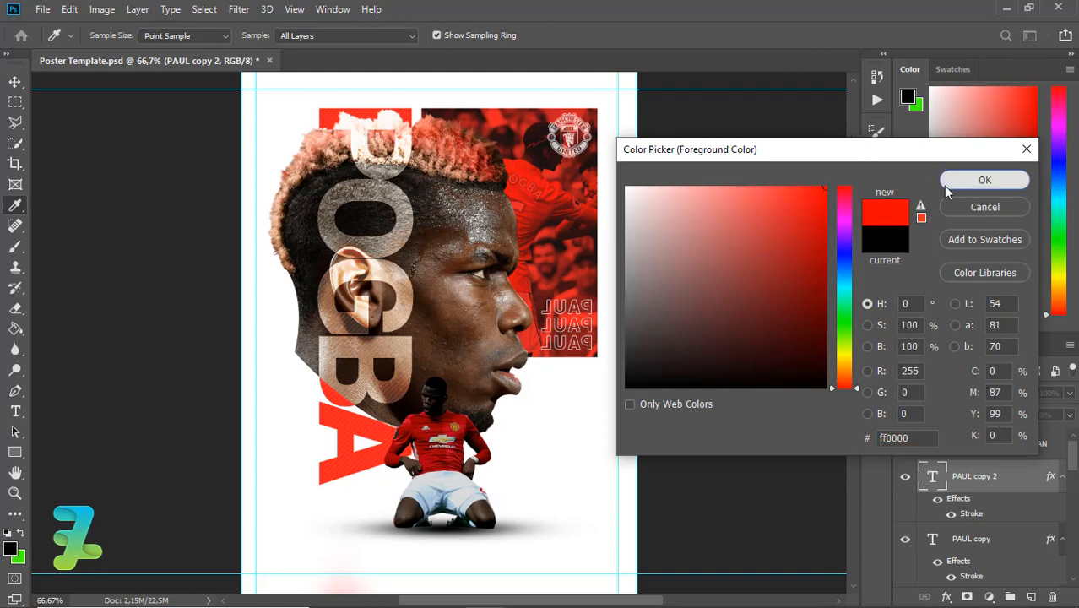
click(970, 178)
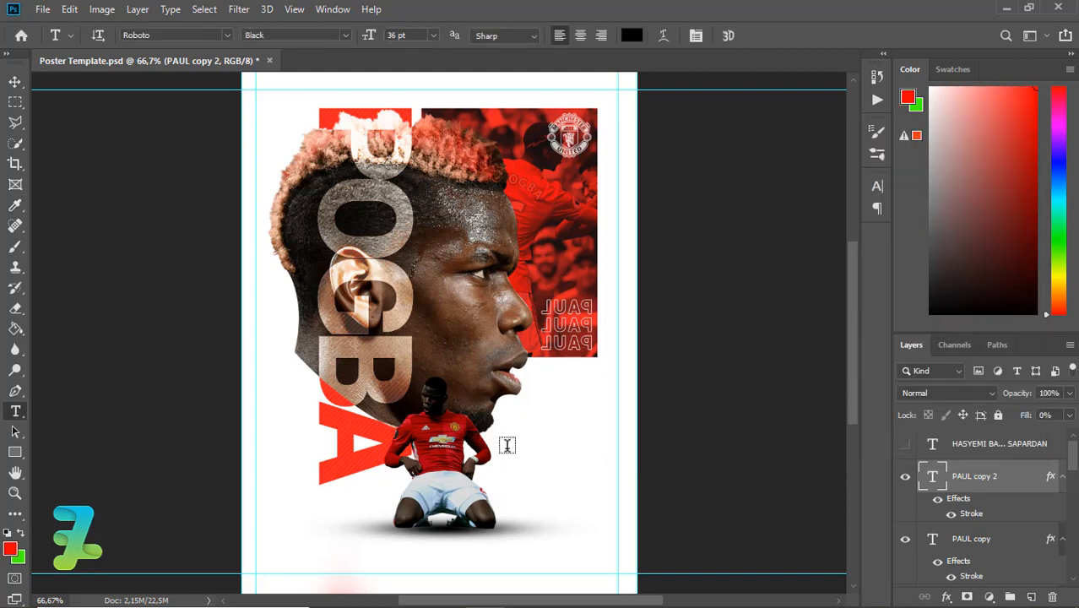
Step: Add the text MANCHESTER UNITED in capitals on the white area beside the kneeling player
click(505, 460)
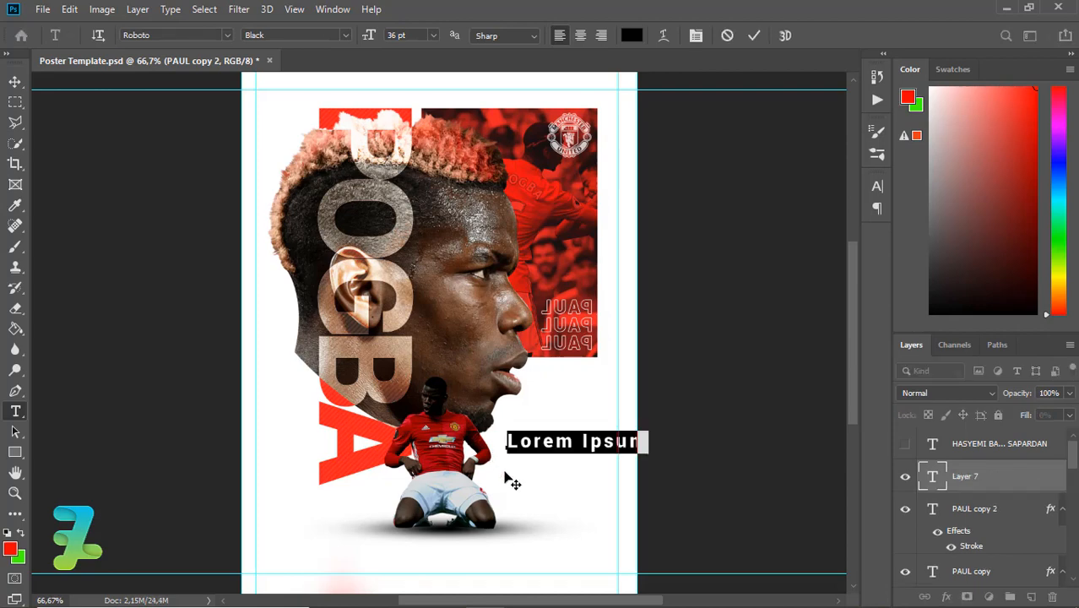
text(manc)
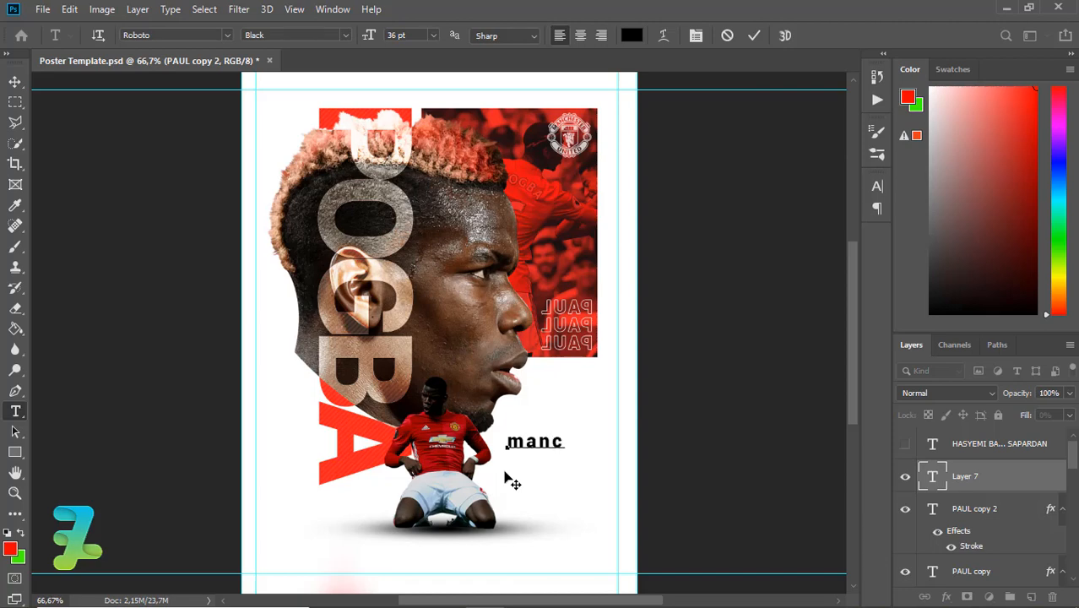
key(Left)
key(shift+Home)
key(Right)
text(AN)
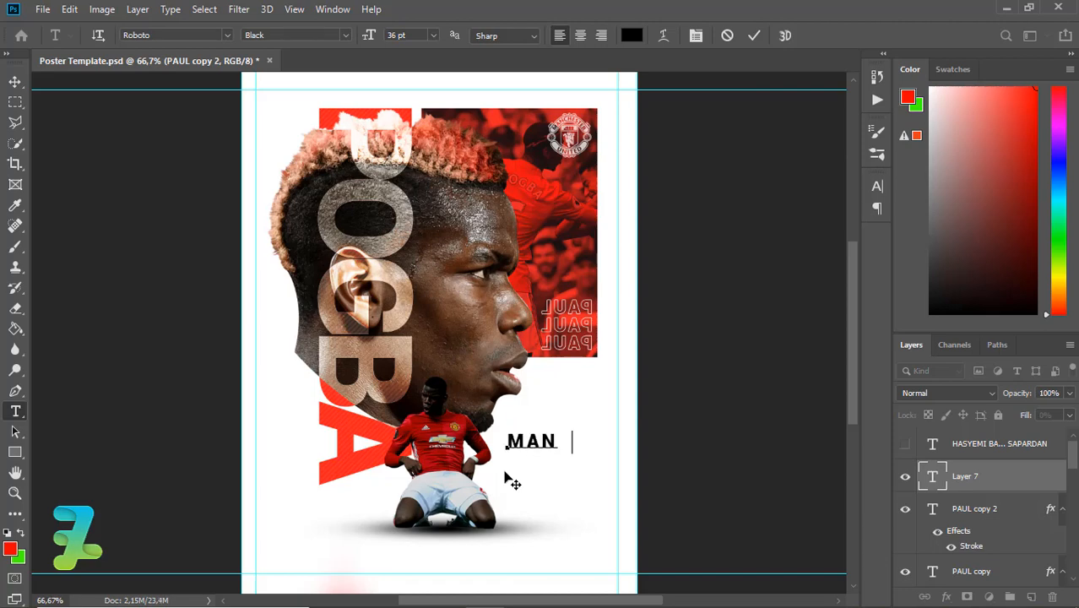
text(CHES)
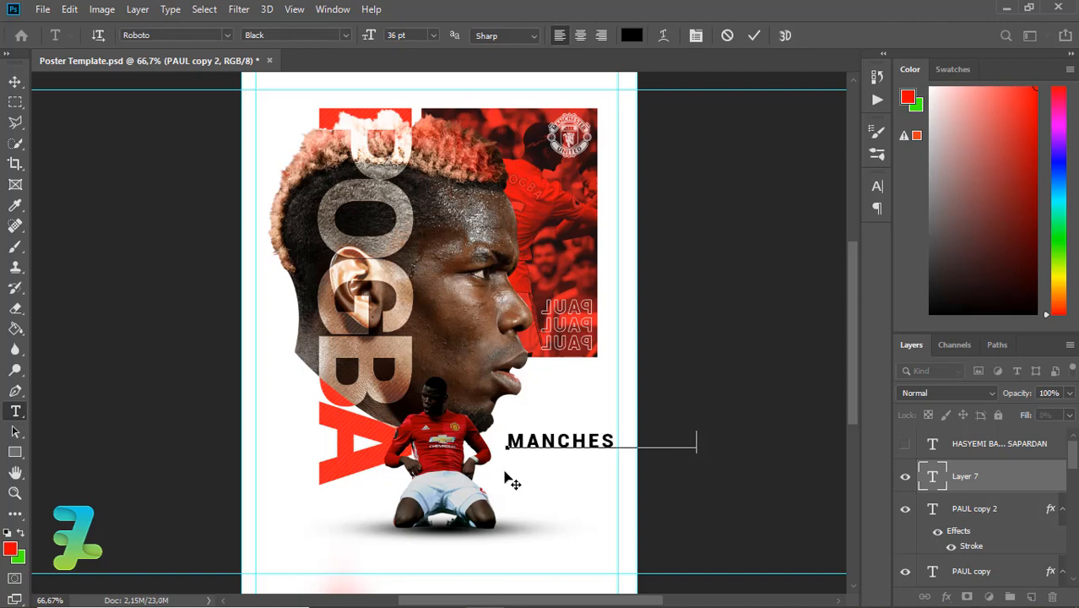
text(TE)
key(ctrl+a)
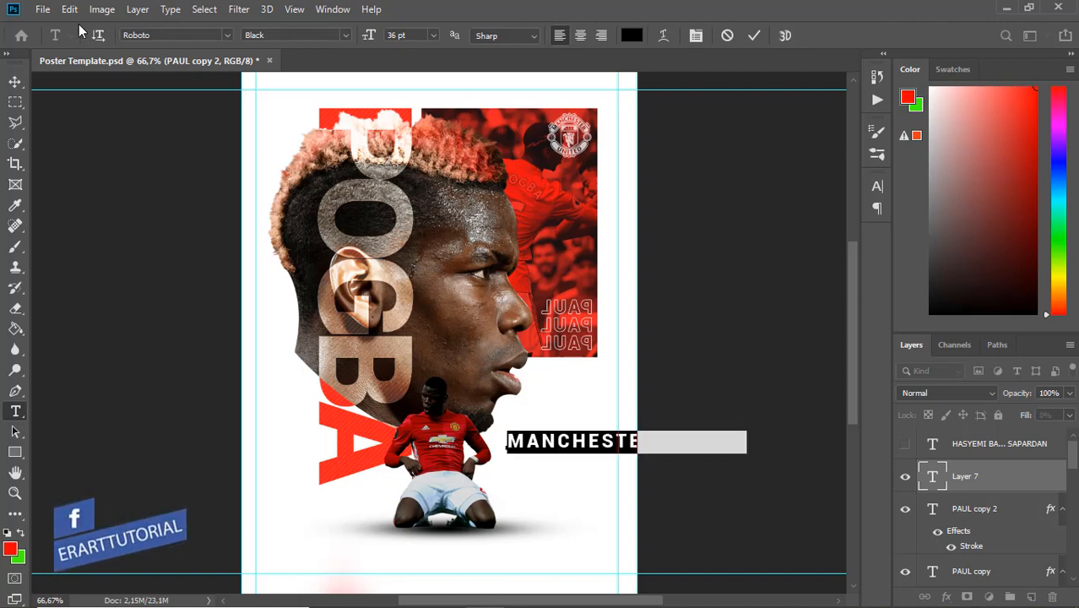
Step: Rotate the MANCHESTER UNITED text -90° and place it vertically along the outer edge of the red photo
click(69, 9)
mouse_move(275, 371)
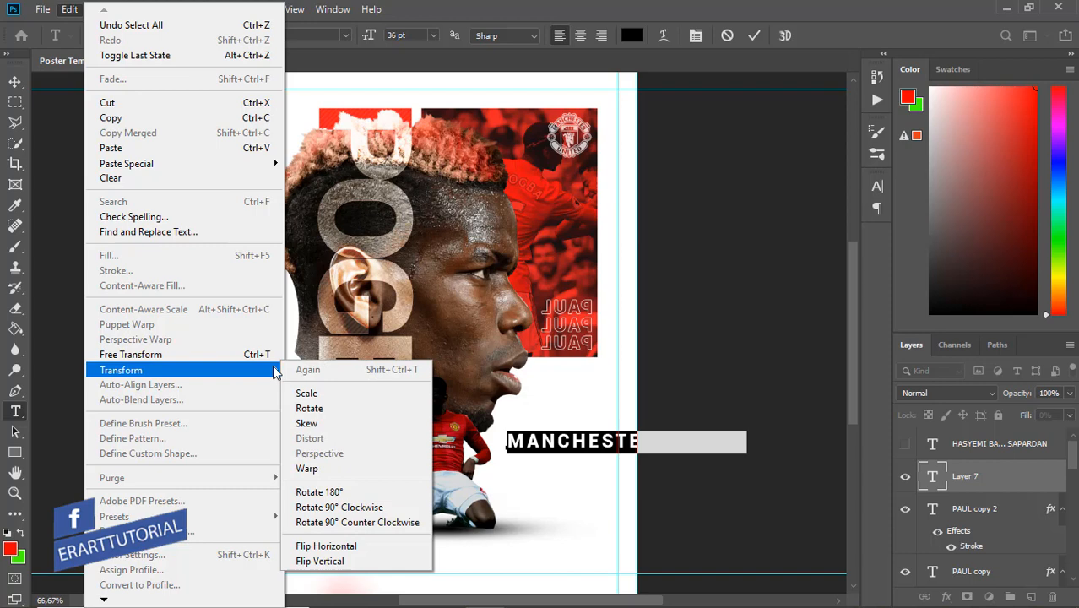
click(309, 408)
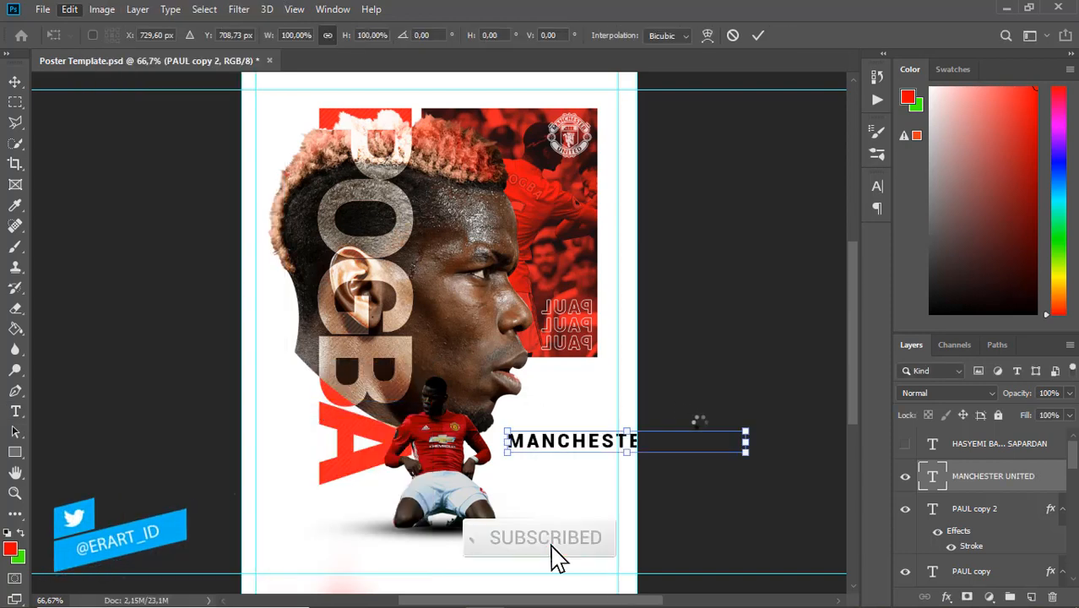
drag(755, 422, 601, 260)
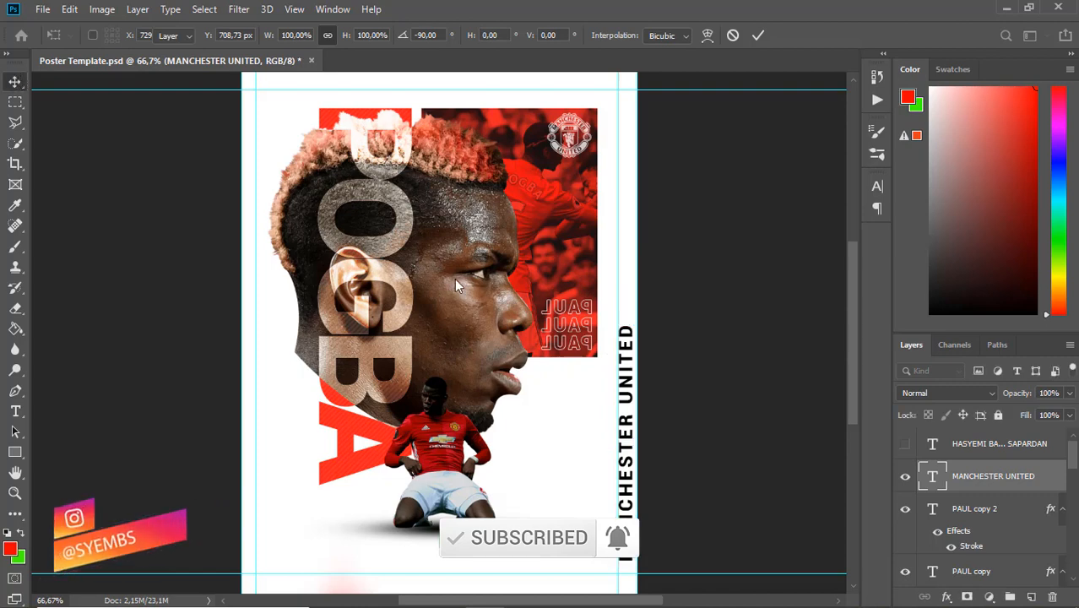
key(Return)
drag(606, 382, 613, 169)
Step: Set the tracking of the MANCHESTER UNITED text to 180 and move it down to span the red photo's height
key(t)
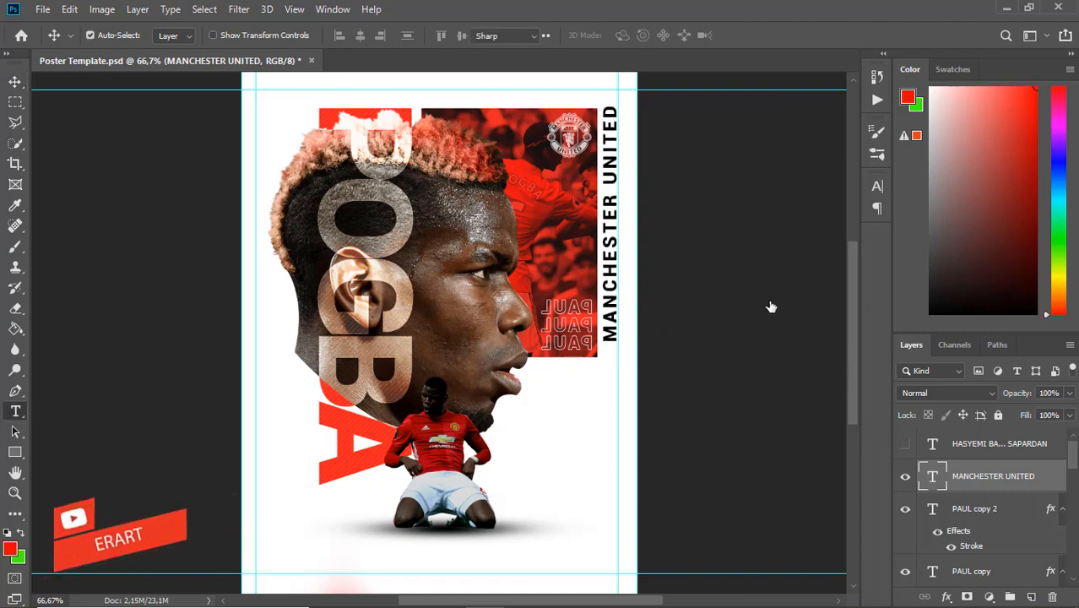
click(622, 99)
key(ctrl+a)
click(695, 34)
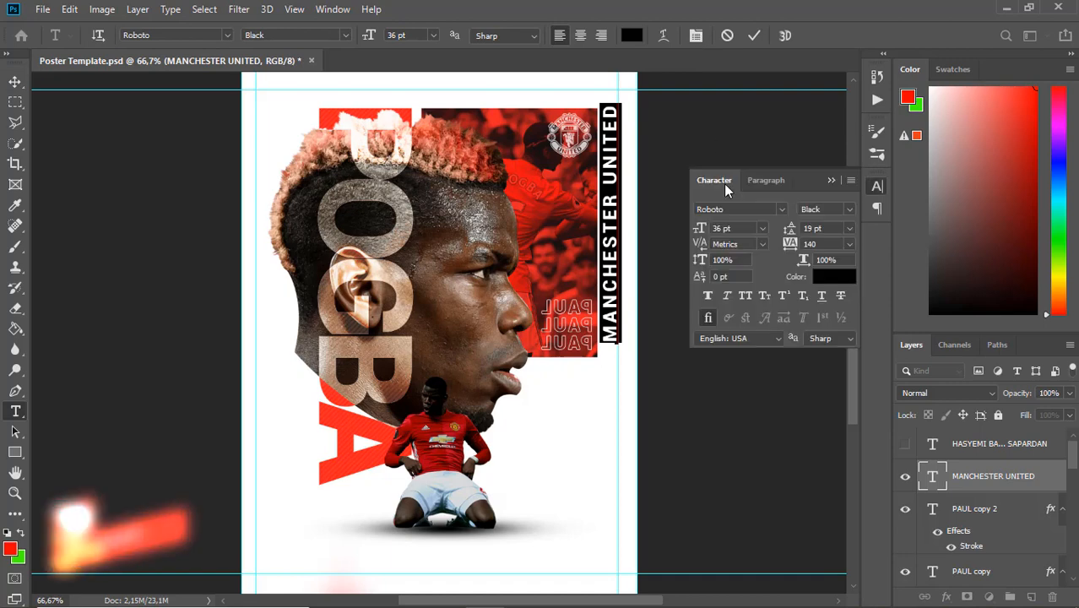
click(810, 244)
key(Return)
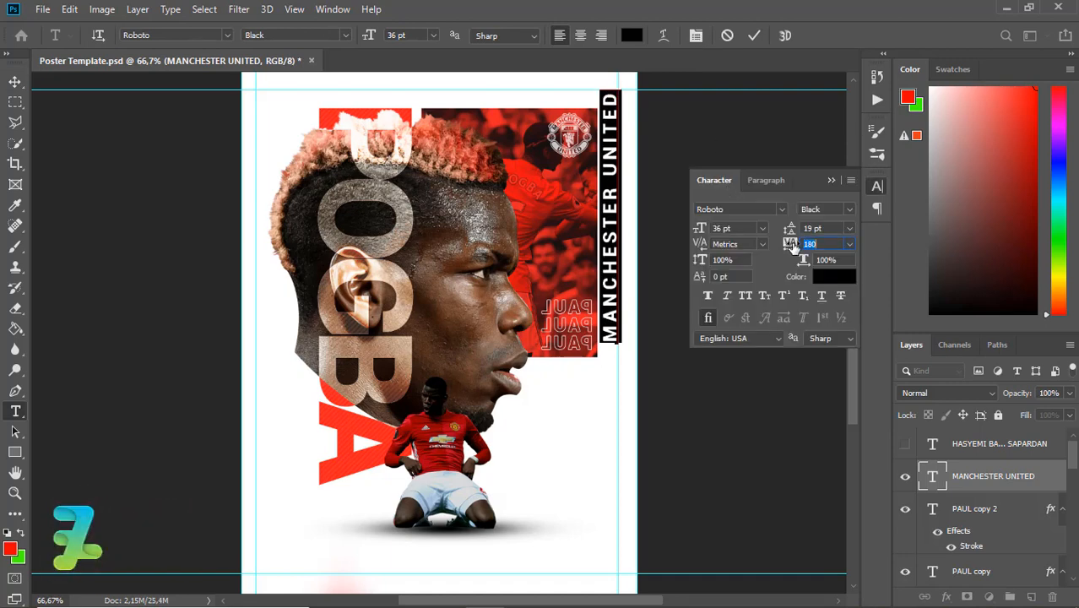
key(Return)
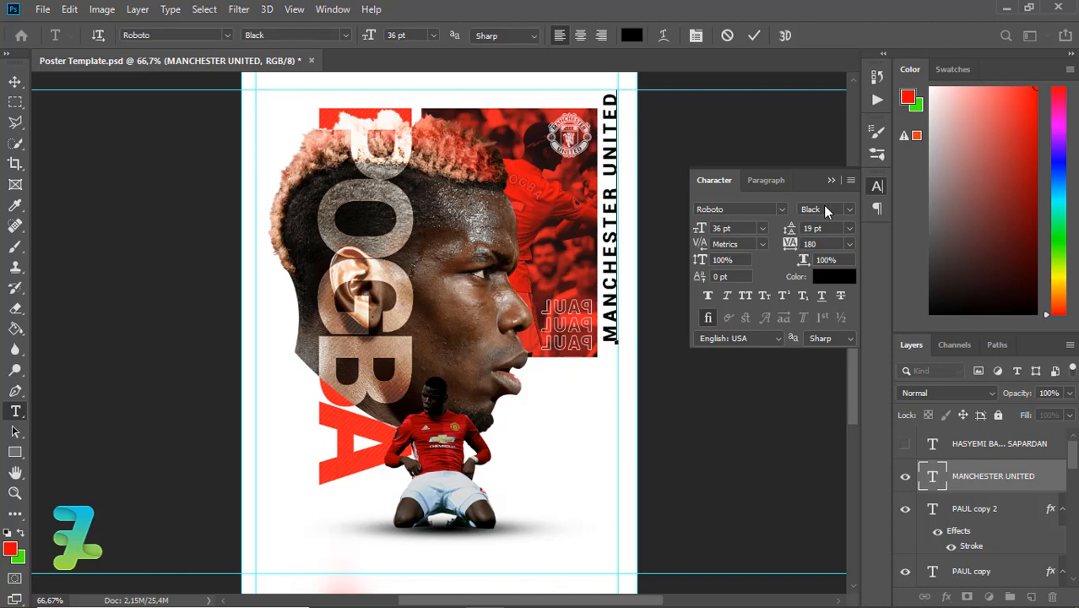
click(831, 180)
drag(610, 188, 614, 215)
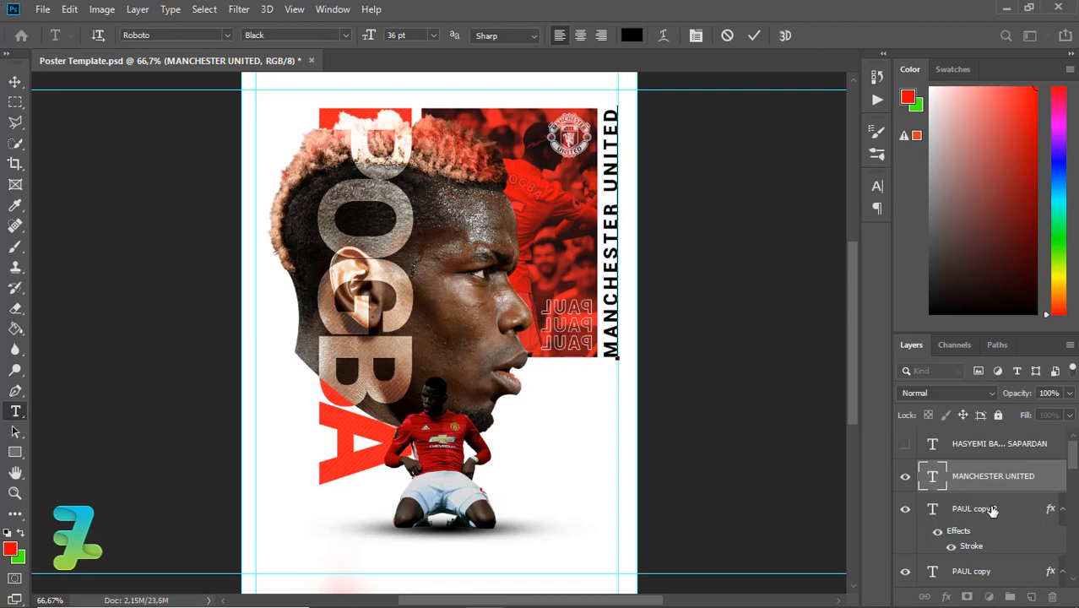
Step: Fill the vertical MANCHESTER UNITED text with the red foreground colour
key(v)
key(t)
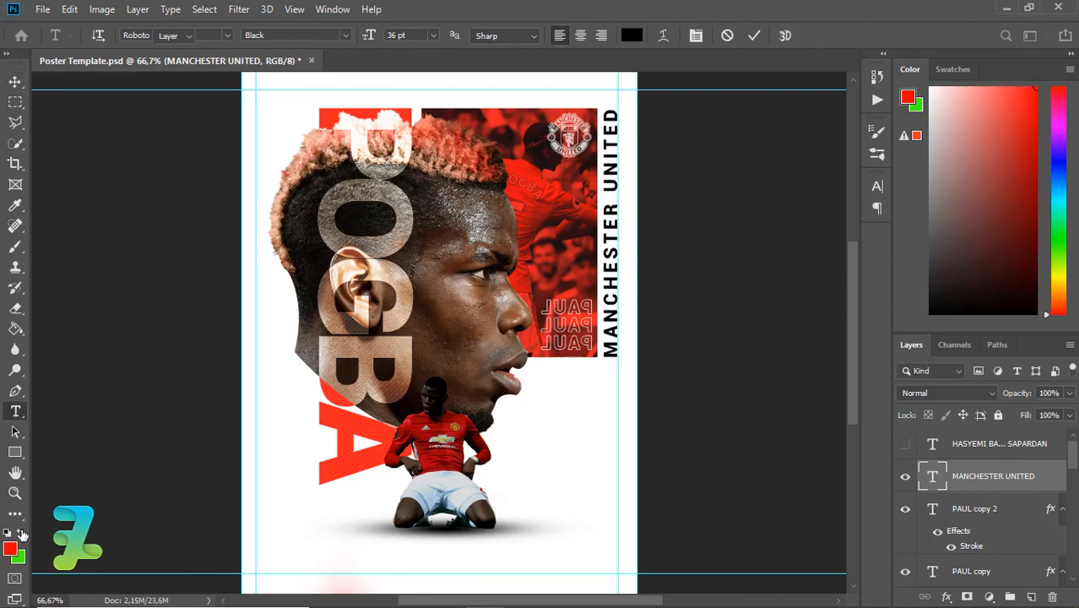
key(Return)
click(22, 534)
click(23, 537)
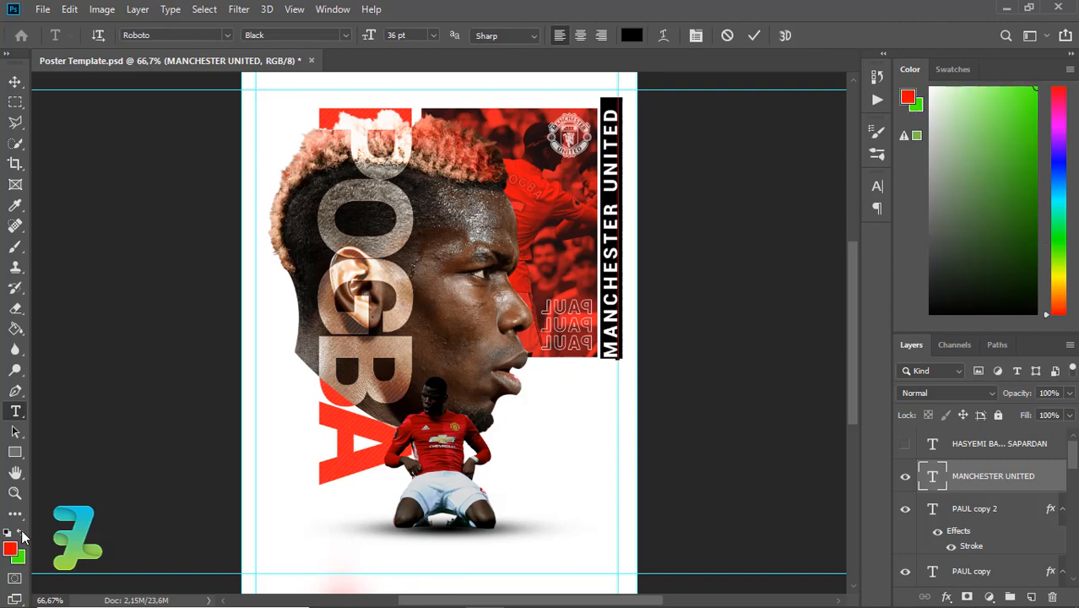
click(14, 82)
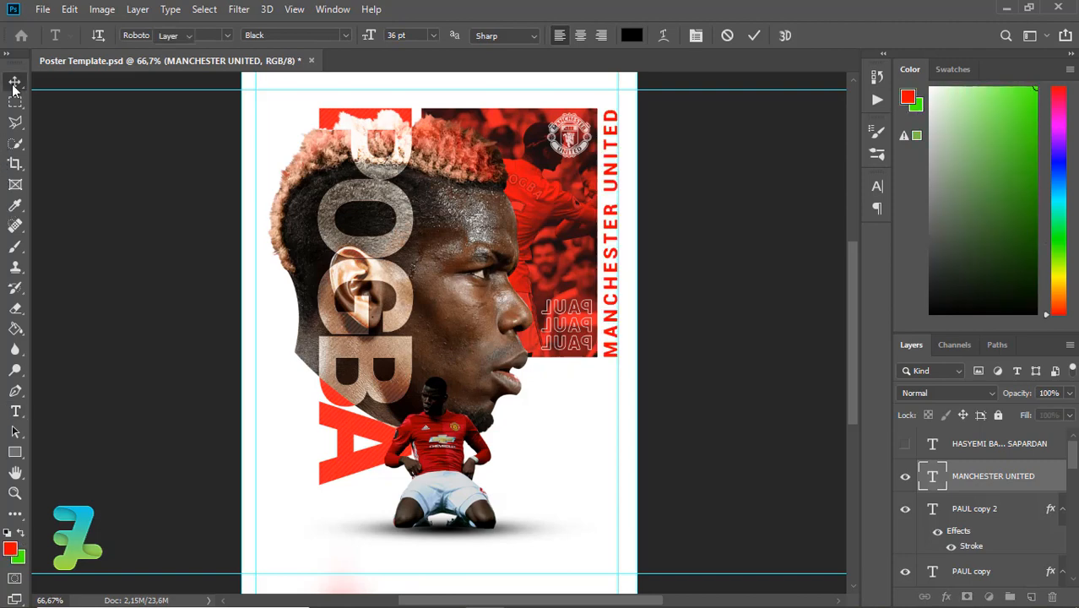
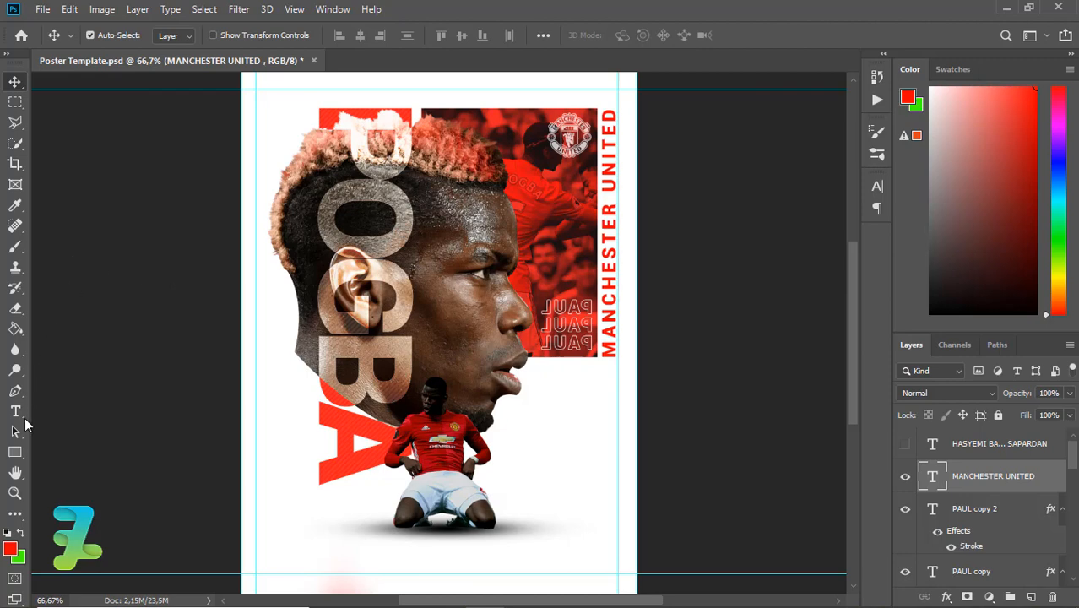
Step: Recolour the vertical MANCHESTER UNITED text to the darker red a31212
click(15, 451)
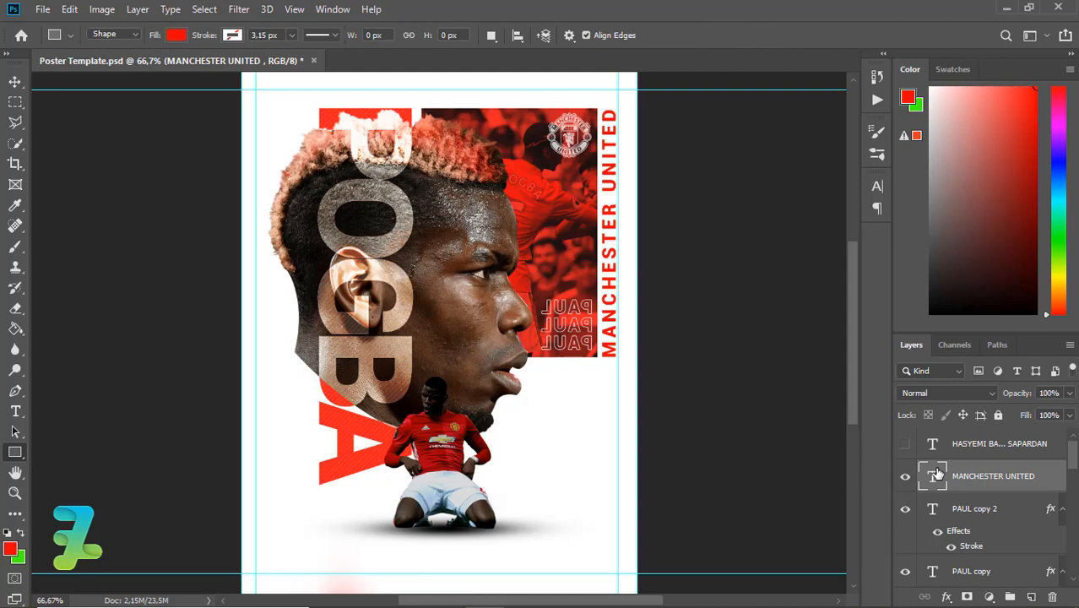
key(t)
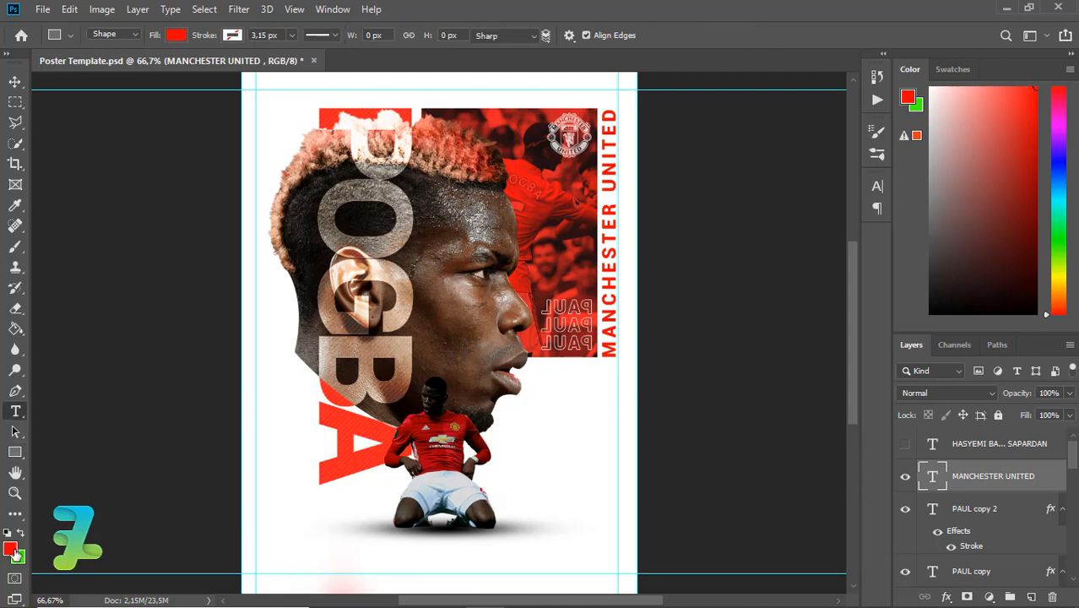
key(Return)
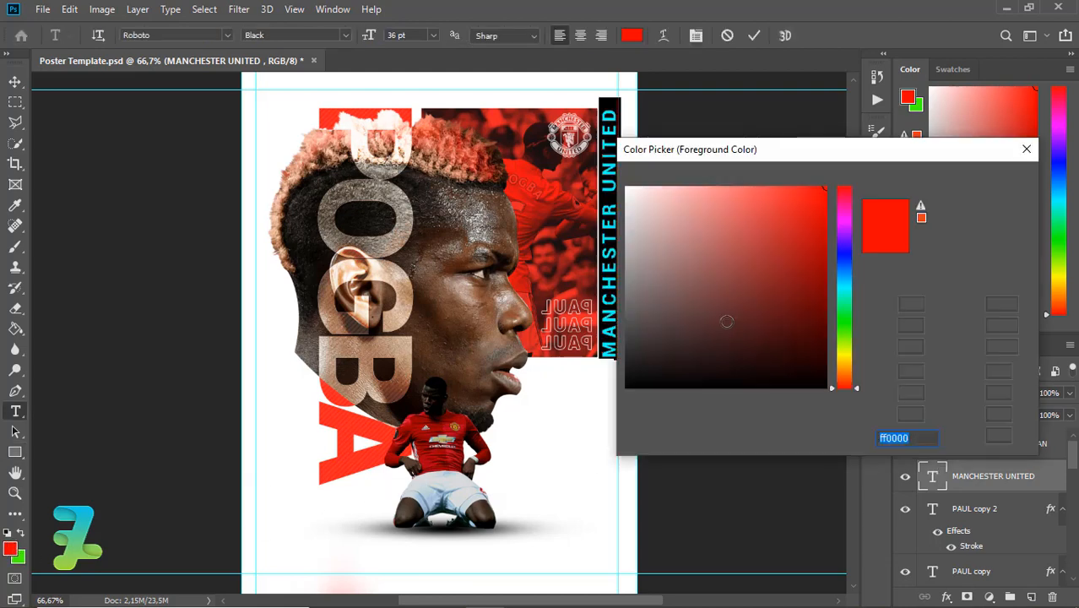
mouse_move(817, 232)
mouse_down()
mouse_move(804, 277)
mouse_move(806, 255)
mouse_up()
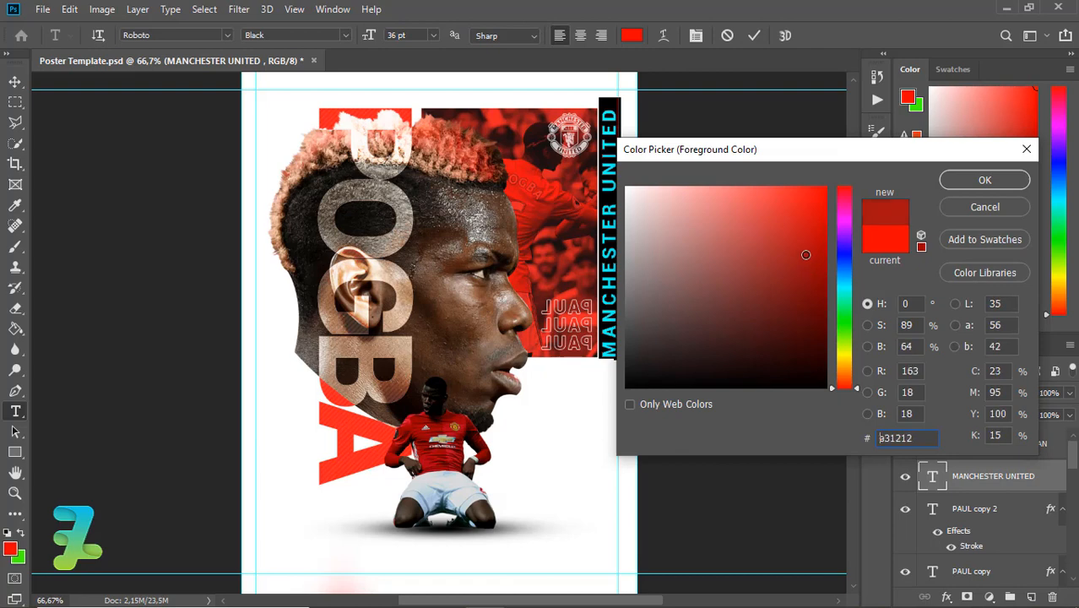
click(984, 180)
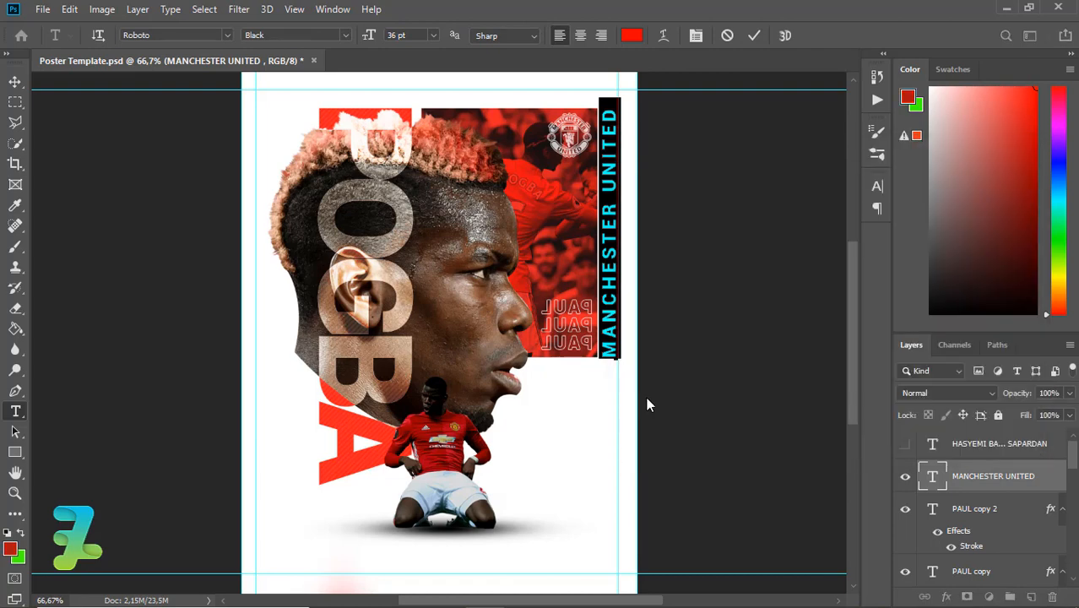
click(15, 82)
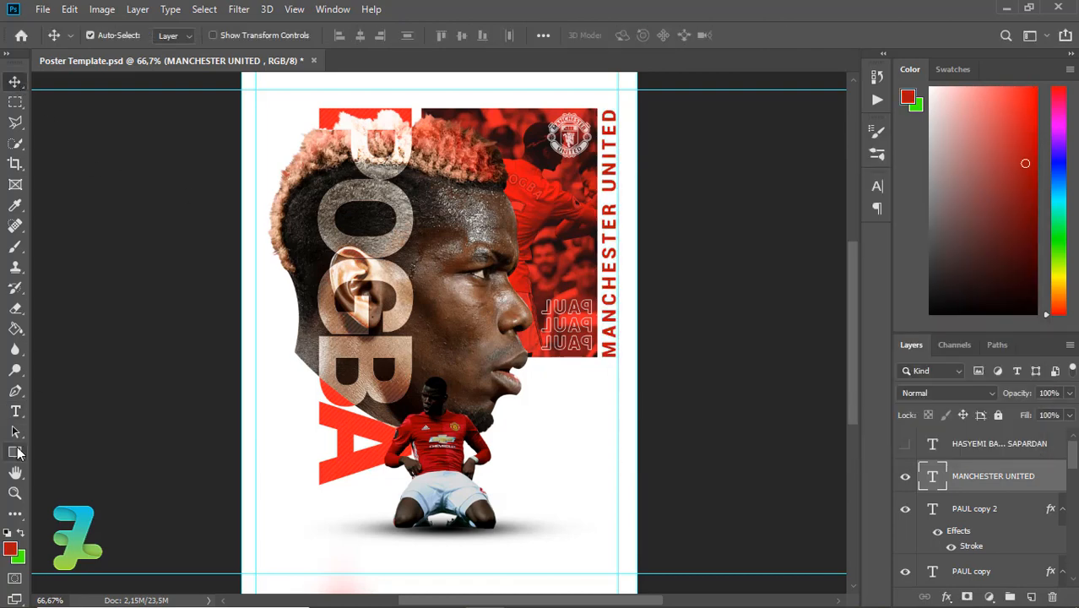
Step: Draw a narrow dark red rectangle about 12 px wide and 56 px high below the red photo, beside the chin
click(14, 453)
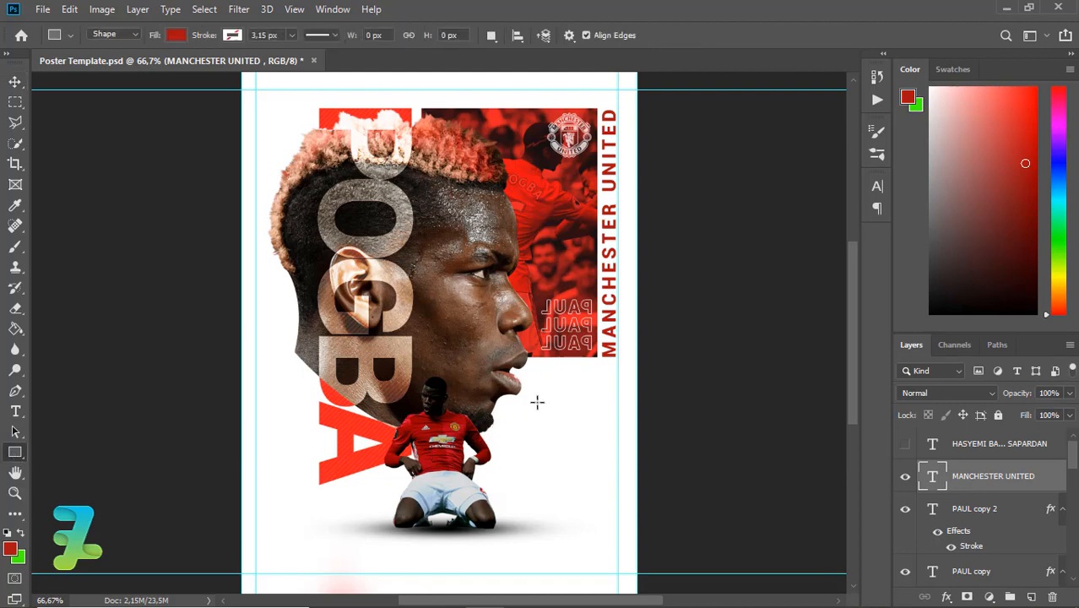
drag(535, 395, 540, 428)
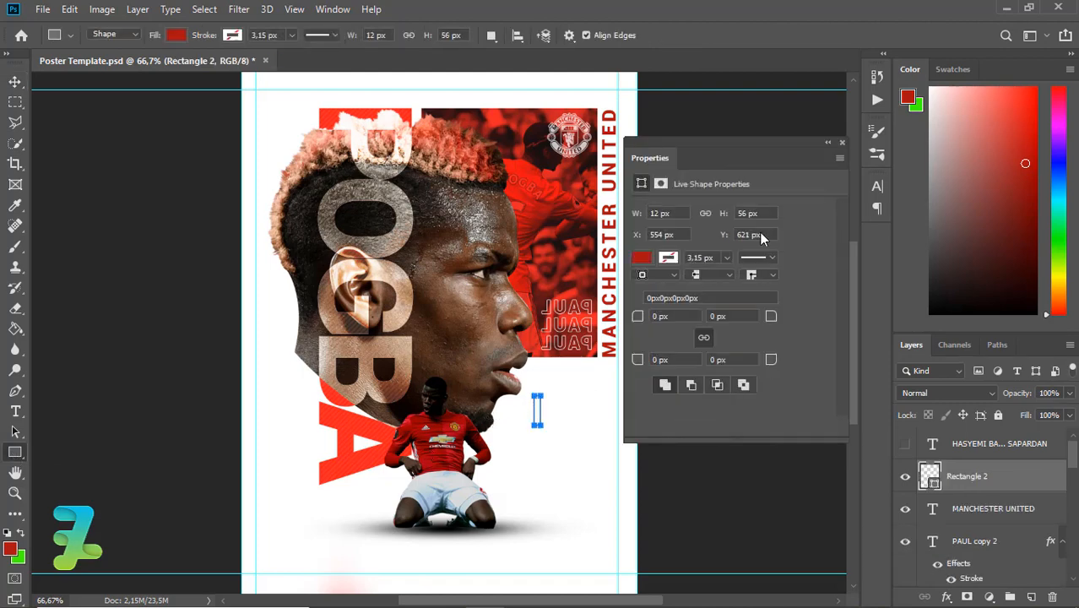
click(842, 143)
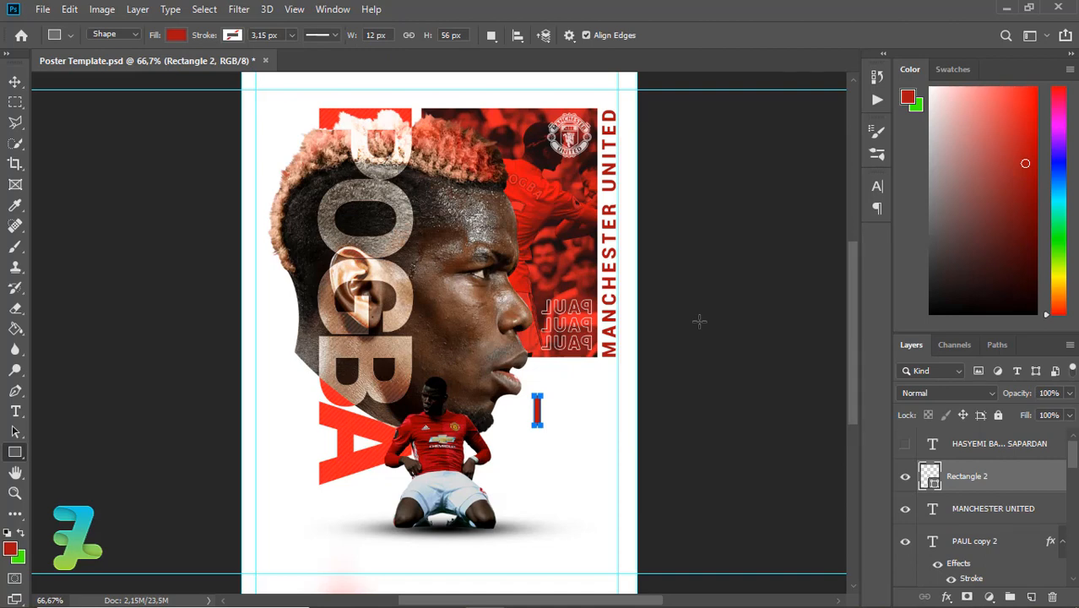
key(ctrl+plus)
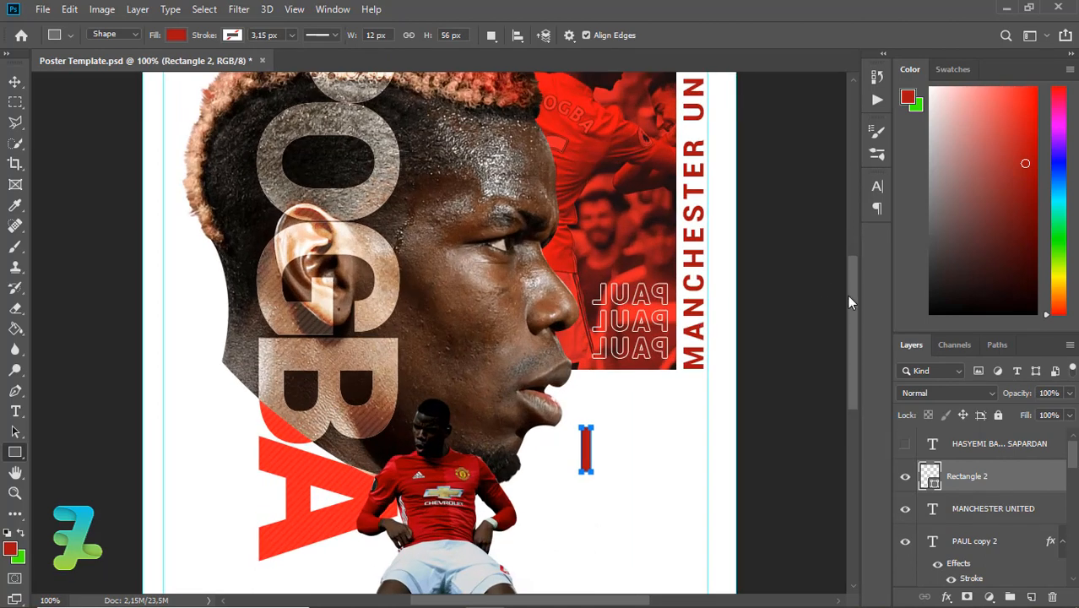
scroll(849, 302, down, 5)
click(14, 81)
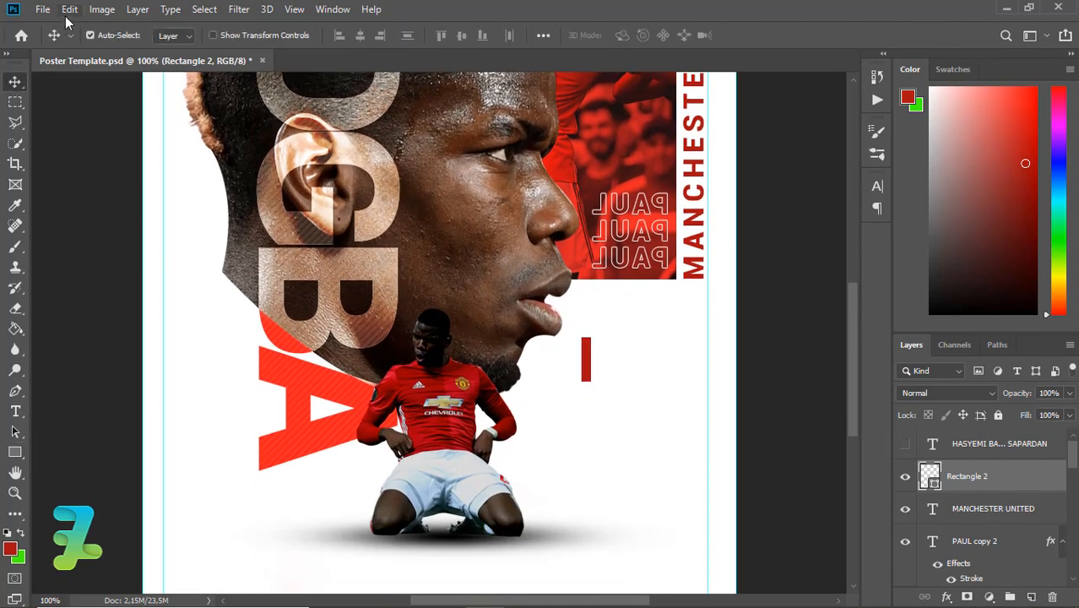
click(69, 10)
mouse_move(229, 378)
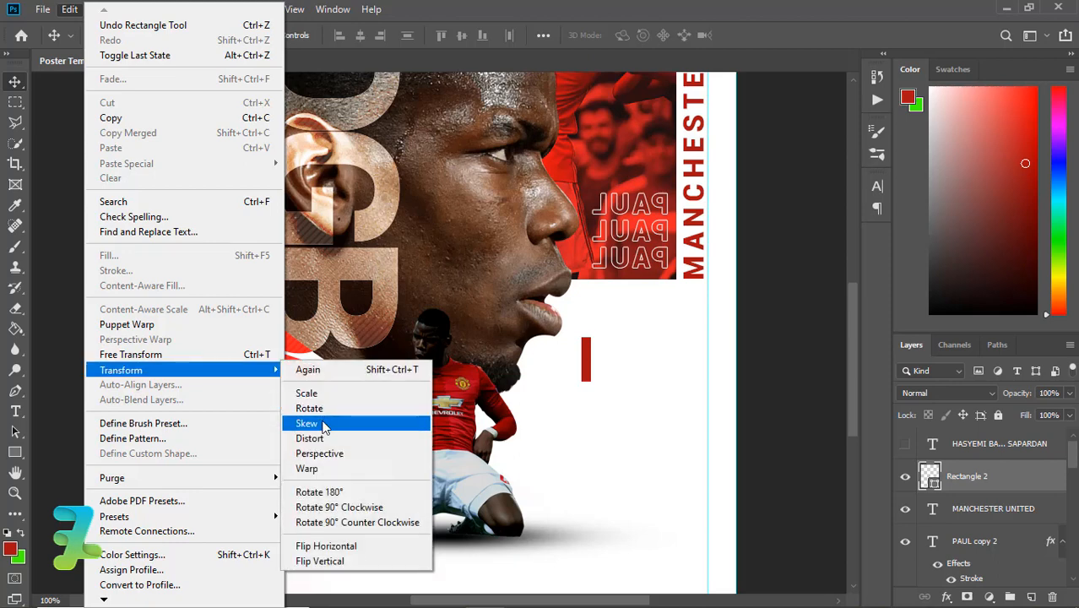
click(326, 425)
drag(594, 338, 596, 343)
Step: Slant the small dark red rectangle about 20° by shifting its top edge sideways
click(69, 9)
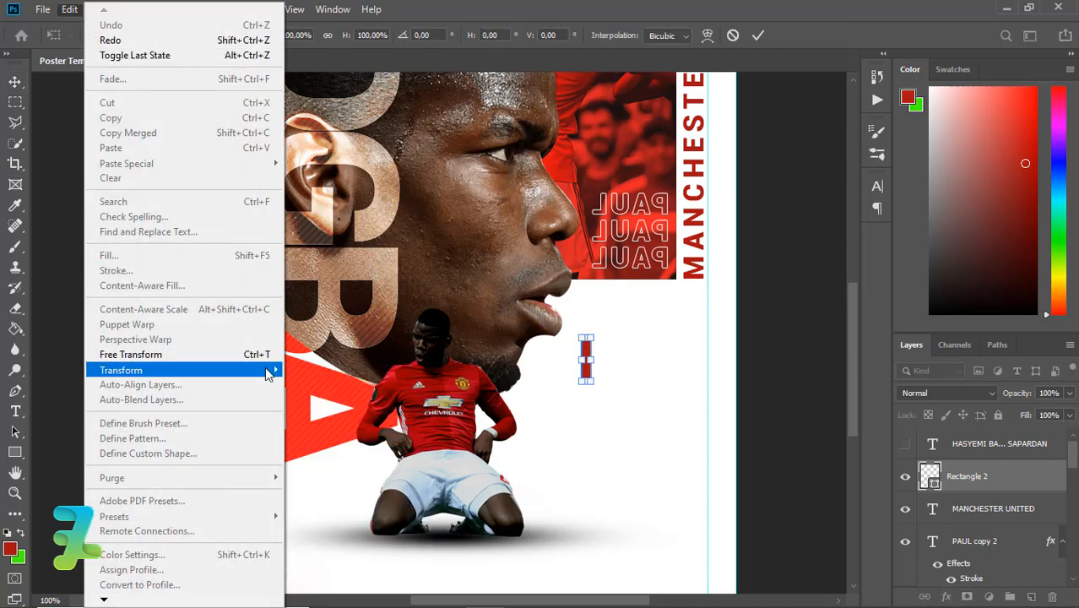
mouse_move(267, 373)
click(337, 452)
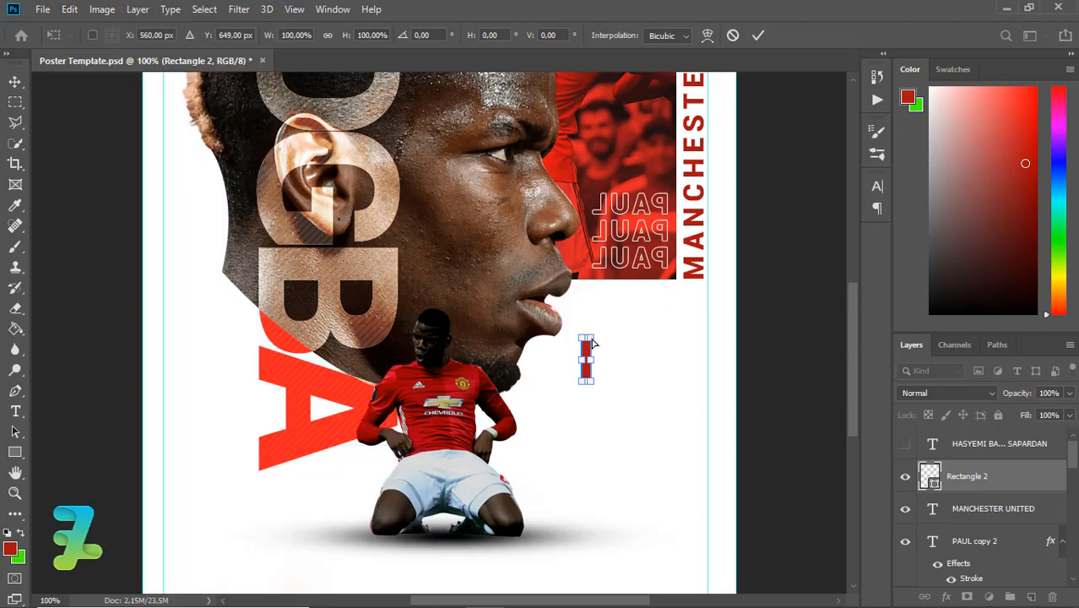
drag(591, 342, 605, 341)
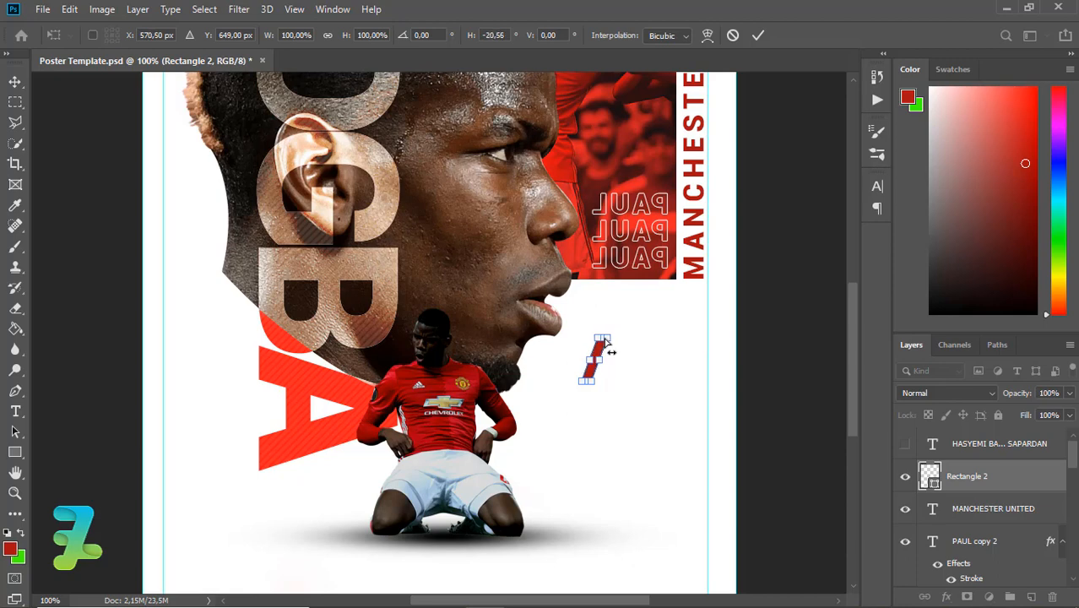
key(Return)
Step: Move the slanted bar just beneath the red photo and duplicate it three times into an evenly spaced row of four bars
key(ctrl+t)
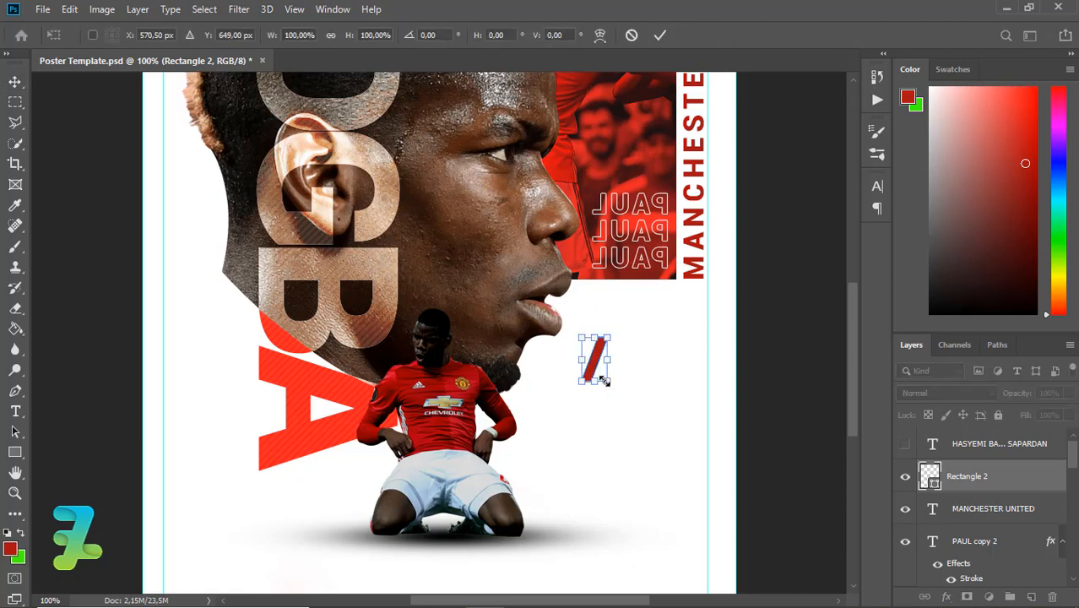
drag(606, 381, 626, 321)
key(ctrl+z)
key(Return)
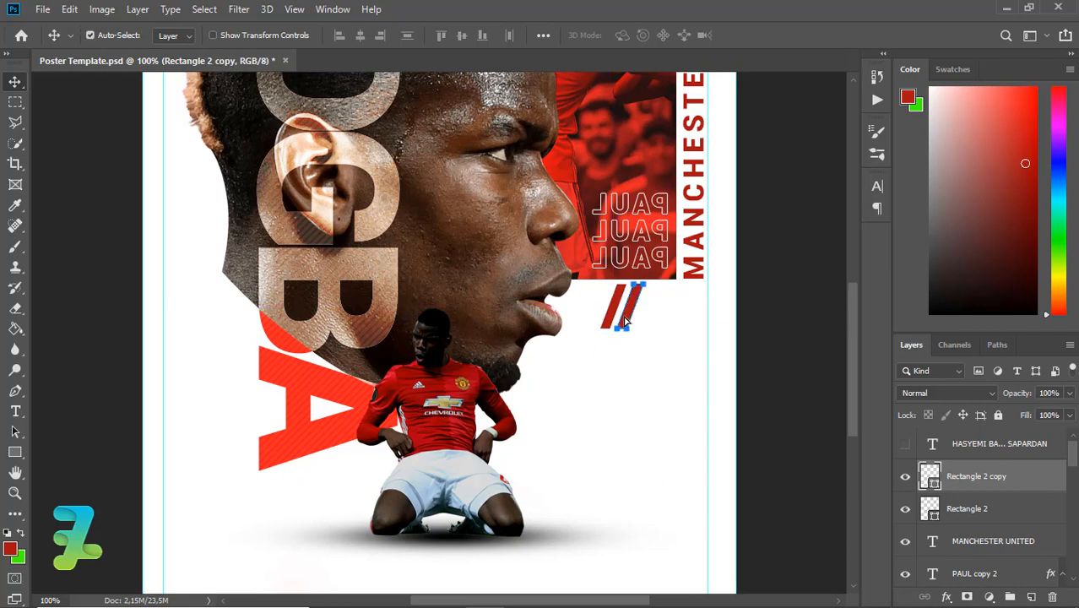
drag(625, 321, 639, 317)
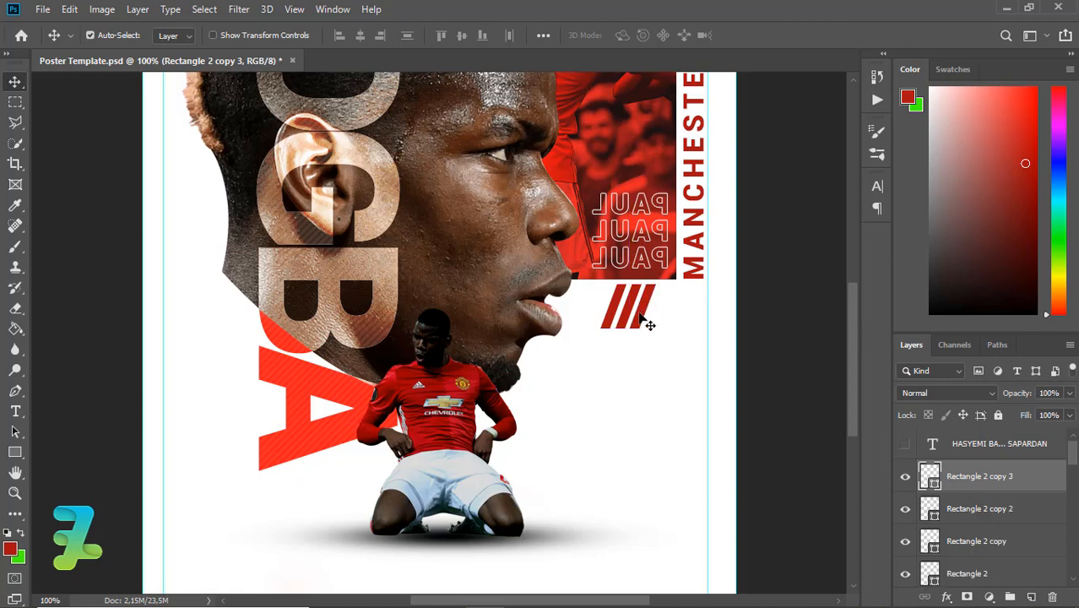
drag(639, 318, 659, 318)
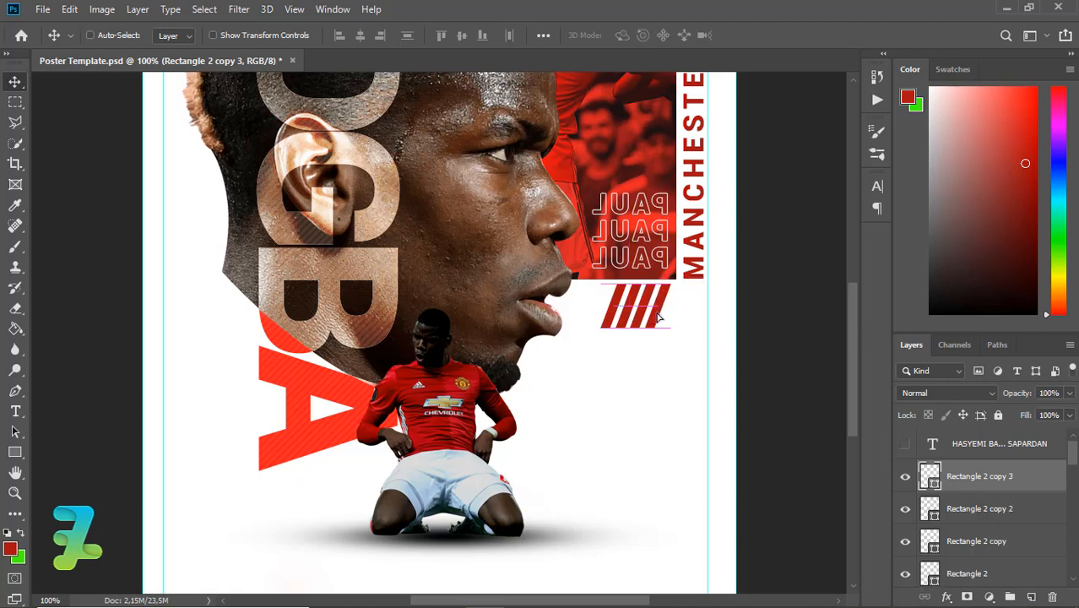
Step: Group the four slanted bars and scale the group down beneath the red photo's lower right corner
shift+click(1007, 573)
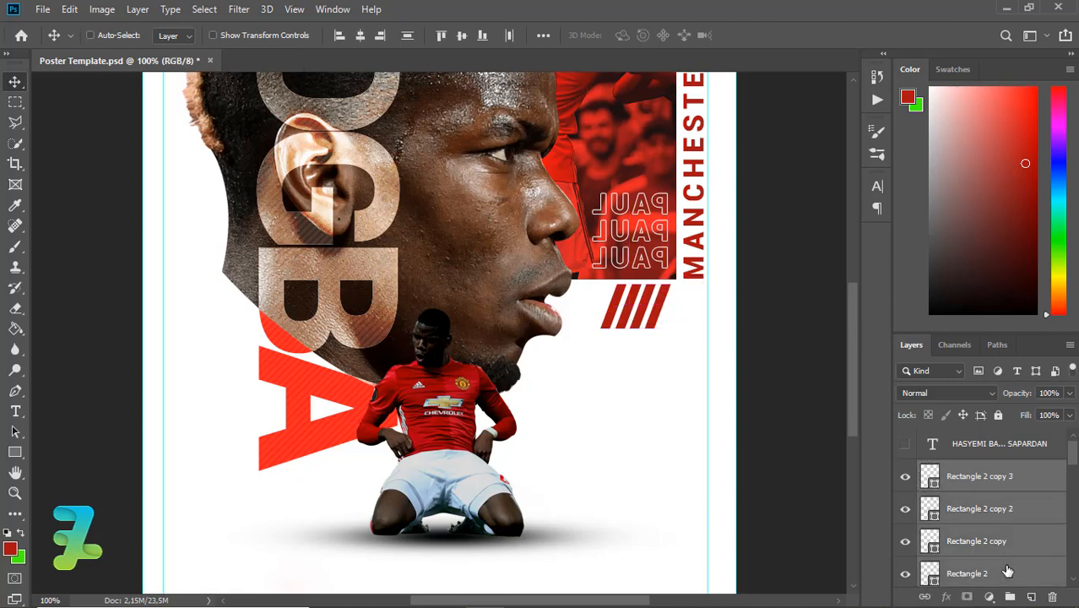
key(ctrl+g)
key(ctrl+t)
drag(669, 332, 665, 308)
key(Return)
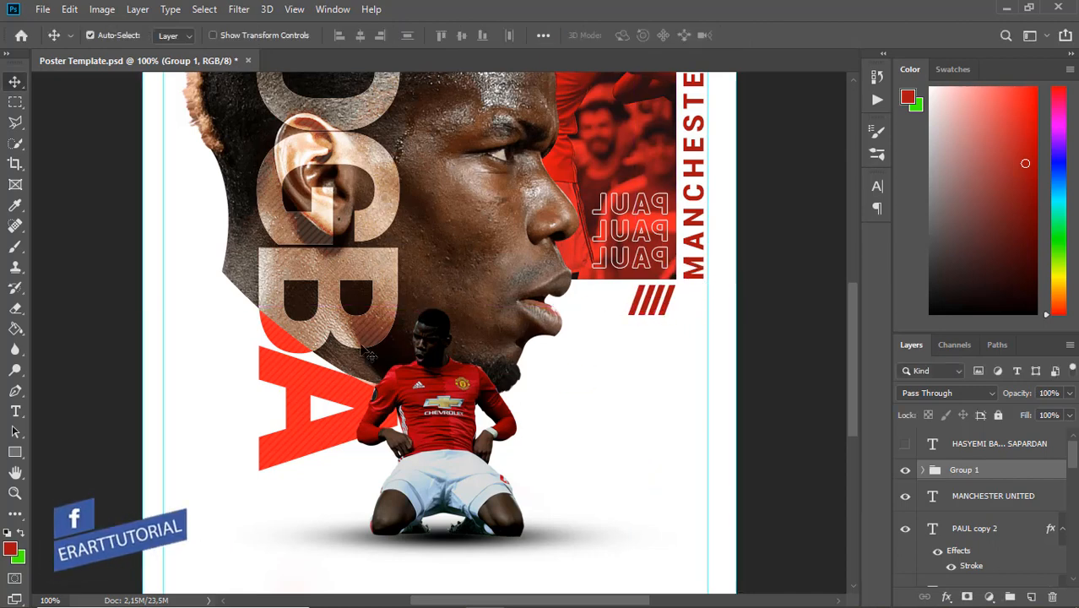
Step: Add a horizontal text line reading MANCHESTER UNITED NEVER DIE across the kneeling player's base
key(ctrl+minus)
key(ctrl+minus)
key(ctrl+plus)
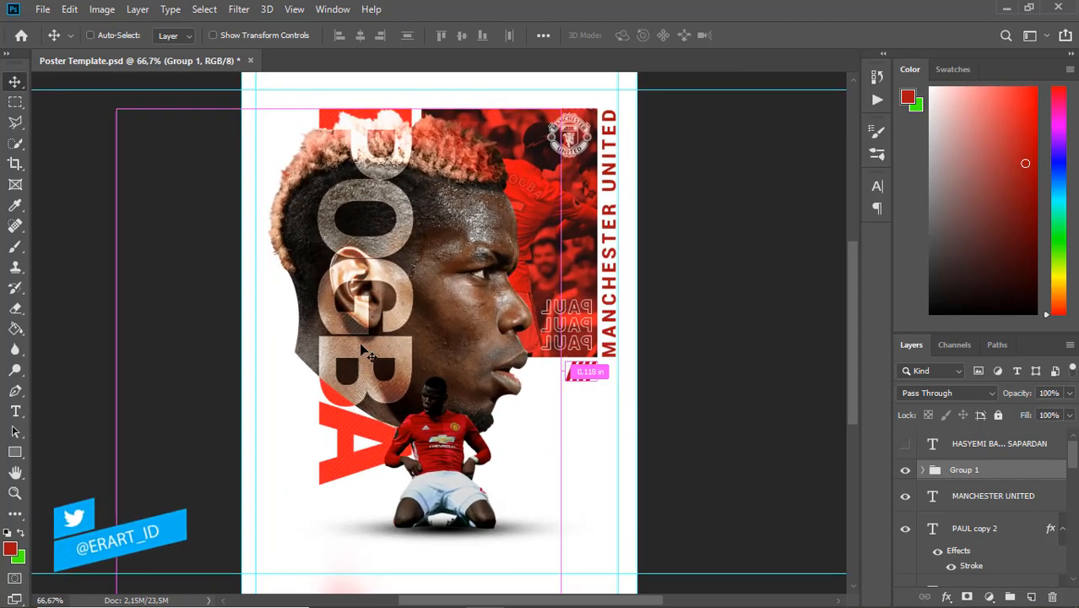
key(ctrl+minus)
key(ctrl+plus)
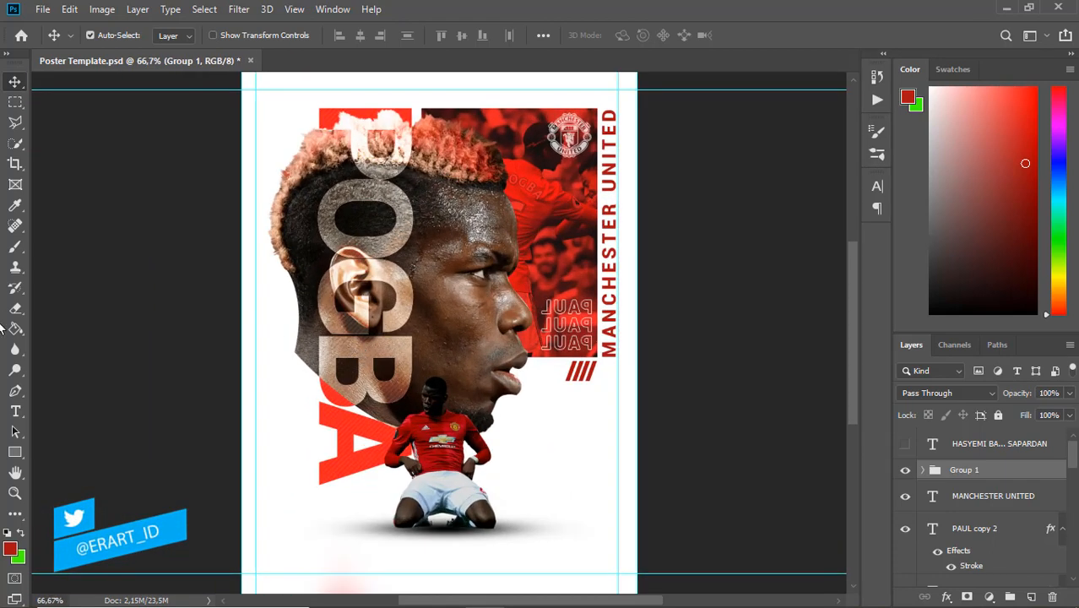
click(15, 411)
click(300, 523)
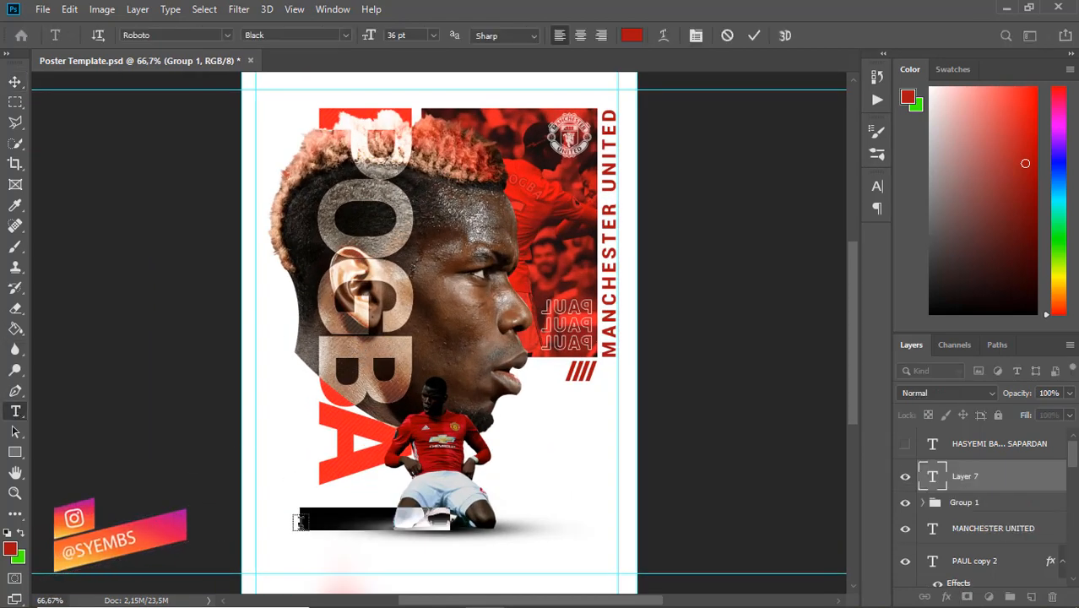
text(MANCH)
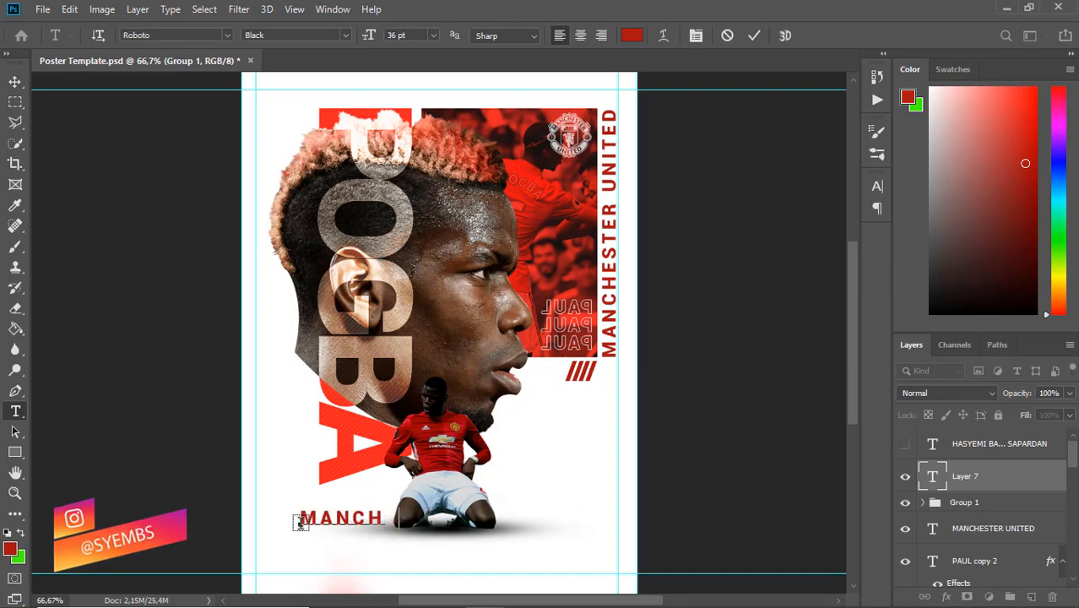
text(ESTER UNIT)
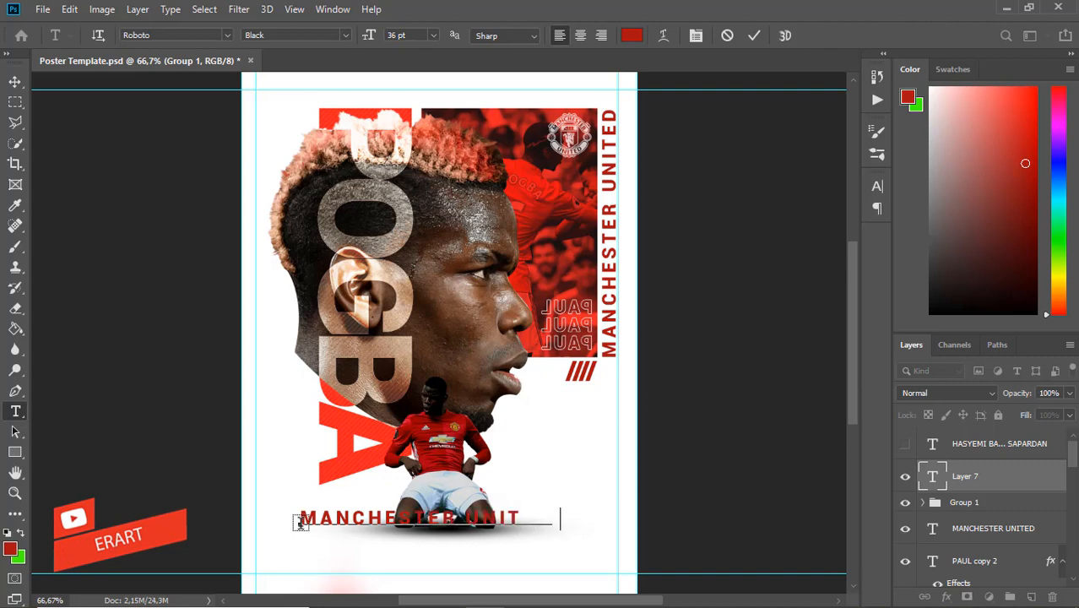
text(ED NEVER)
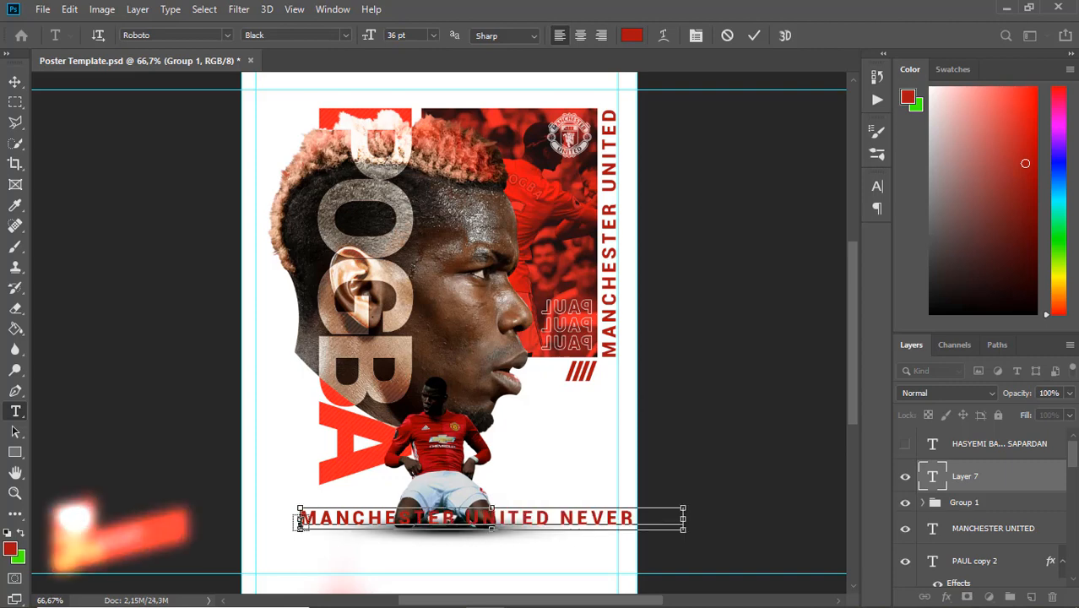
Step: Set the MANCHESTER UNITED NEVER DIE text to 14 pt and rotate it 90° clockwise
key(ctrl+a)
click(428, 35)
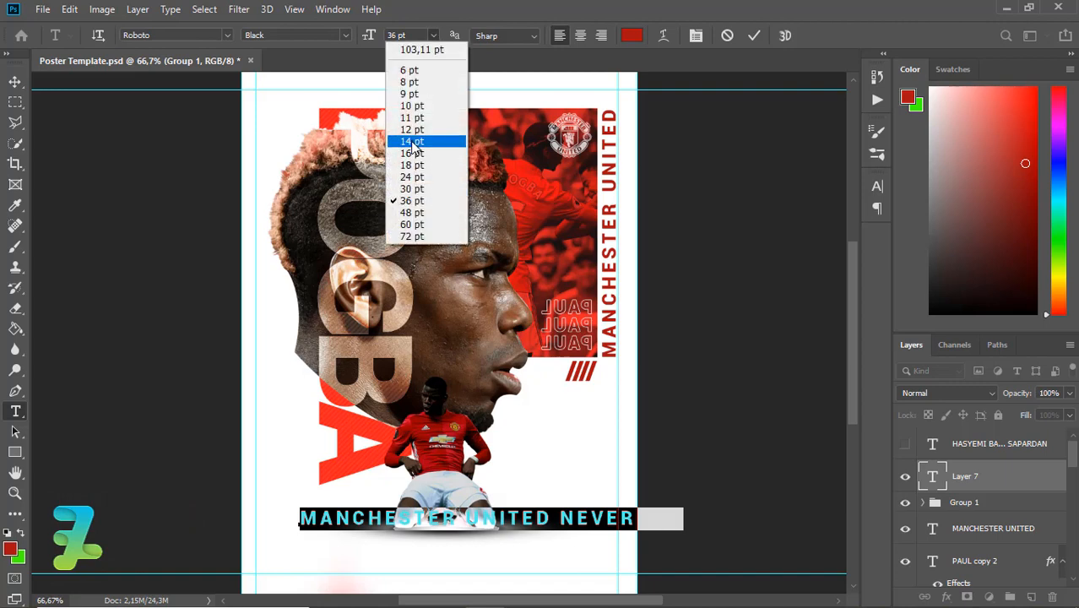
click(410, 141)
click(70, 10)
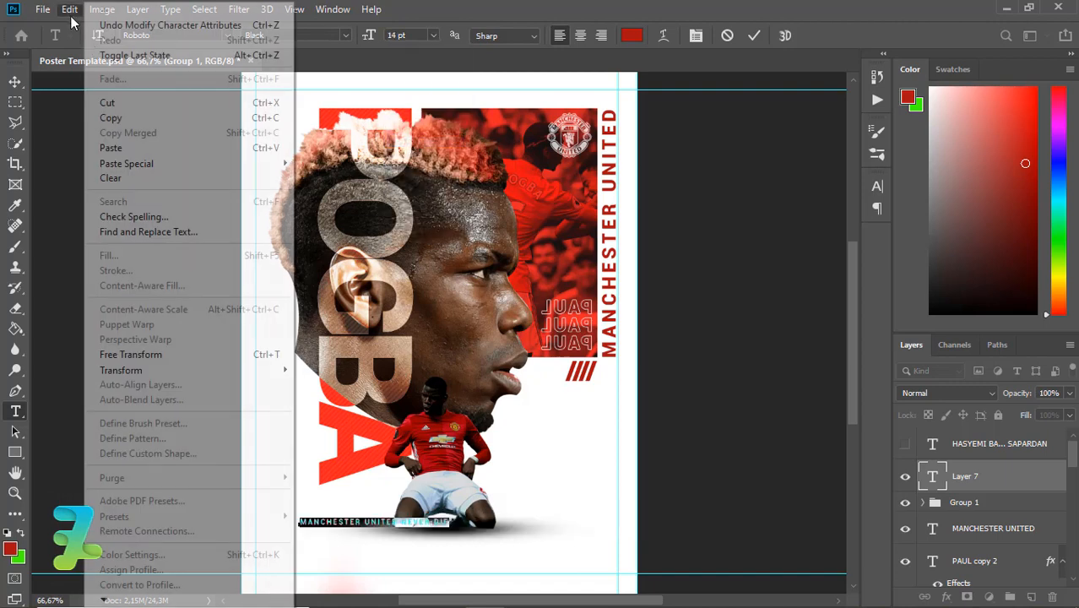
mouse_move(240, 372)
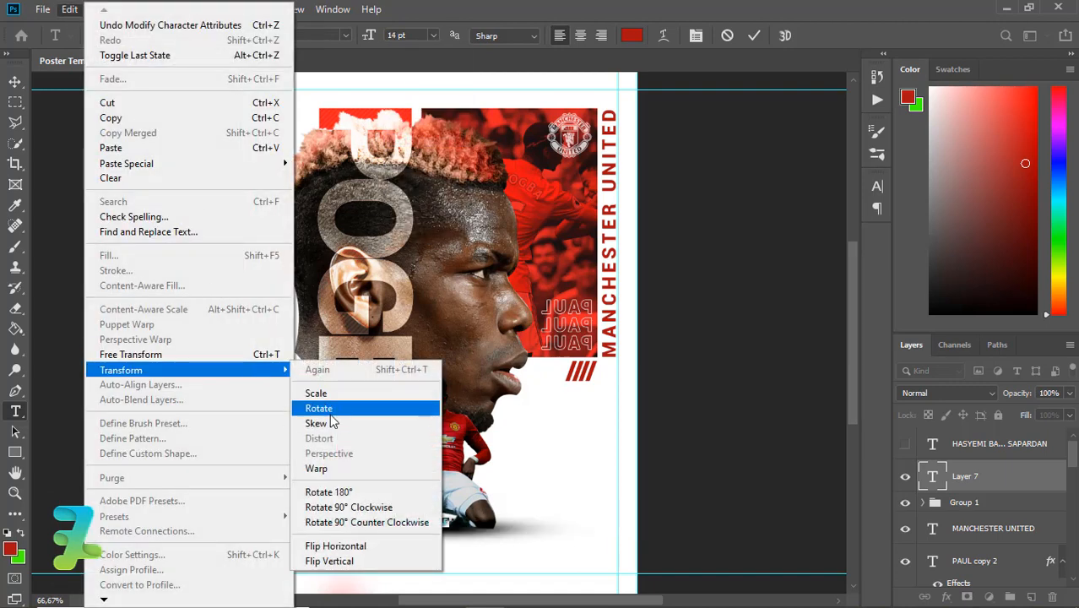
click(330, 413)
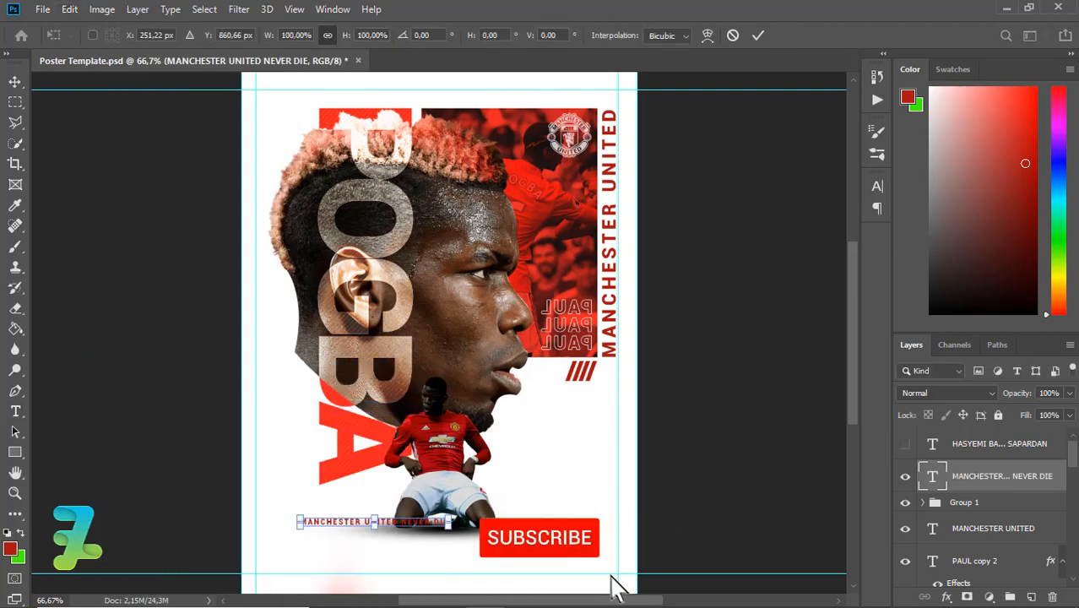
drag(610, 583, 558, 557)
drag(433, 563, 369, 578)
key(Return)
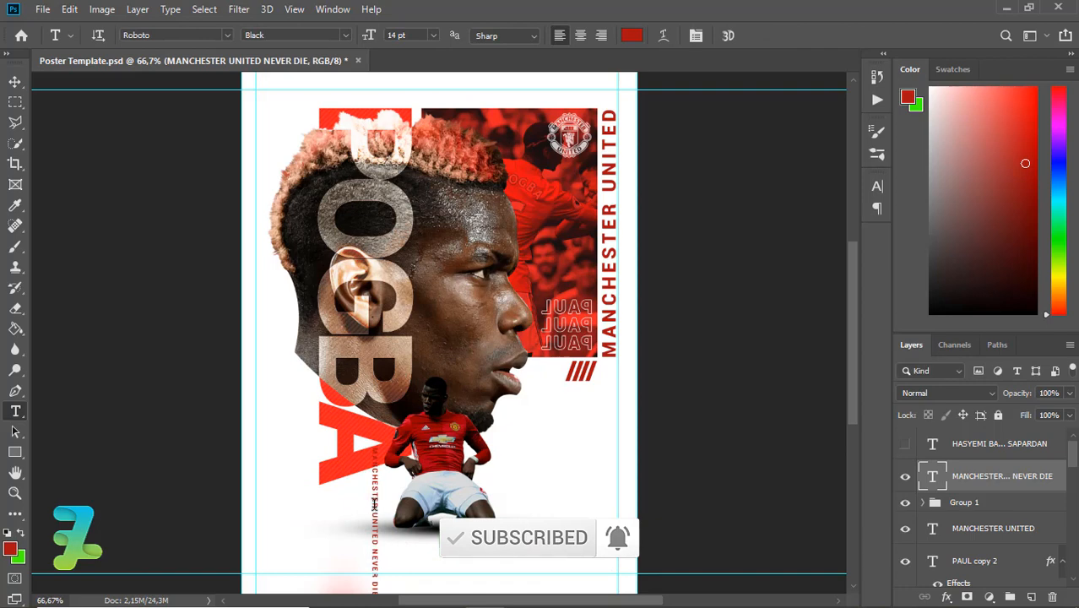
Step: Move the vertical MANCHESTER UNITED NEVER DIE text to the left of the POGBA lettering, aligned with its top edge
click(14, 82)
drag(376, 477, 312, 140)
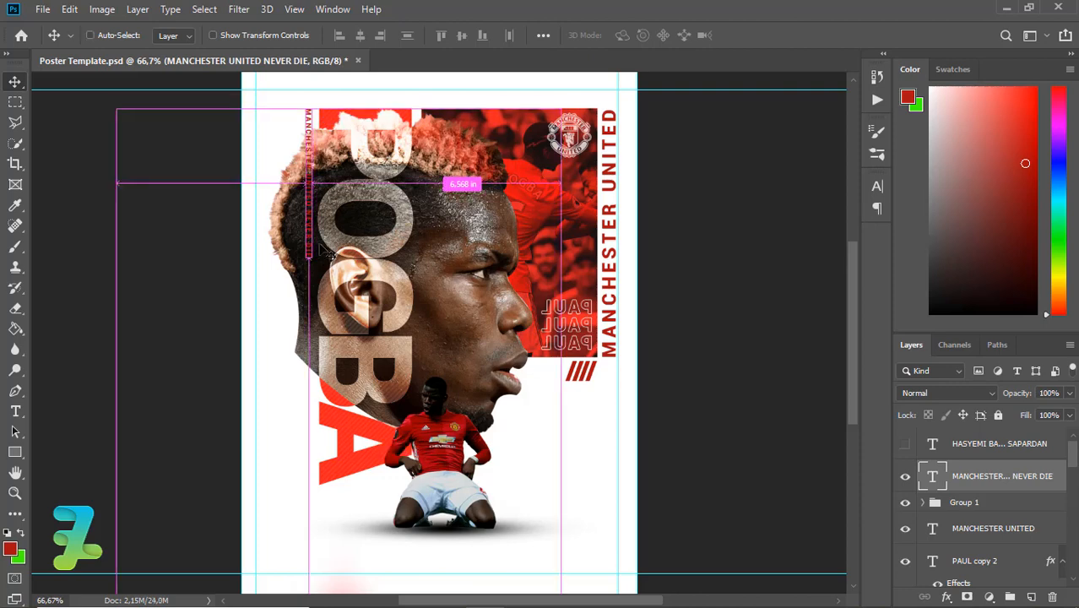
key(ctrl+j)
key(ctrl+z)
Step: Extend the small vertical text so the phrase MANCHESTER UNITED NEVER DIE repeats three times in one line
double_click(933, 477)
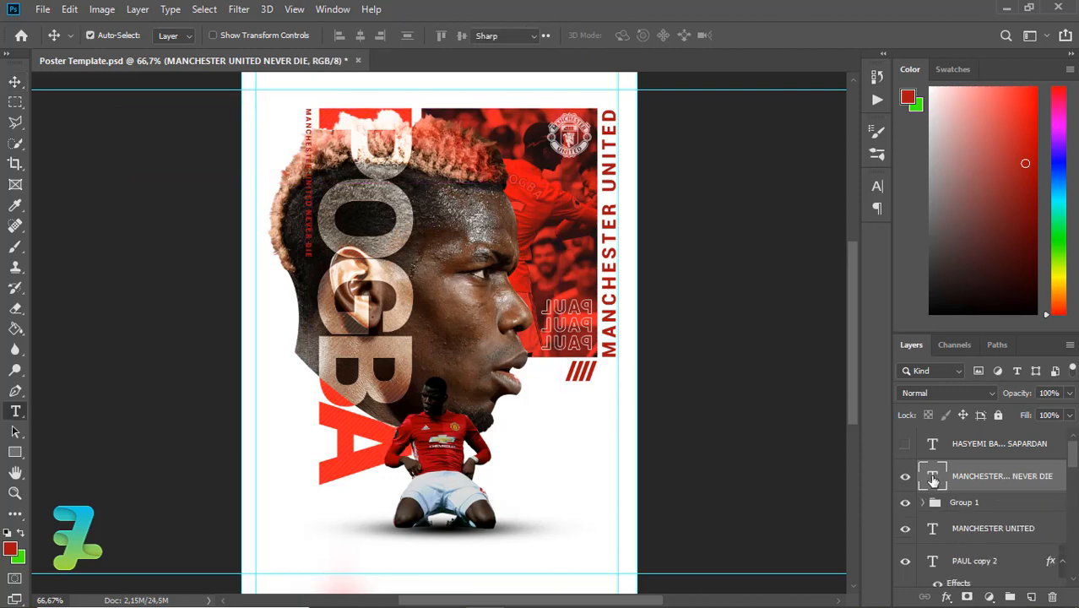
text(MANCHESTER UNITED NEVER DIE)
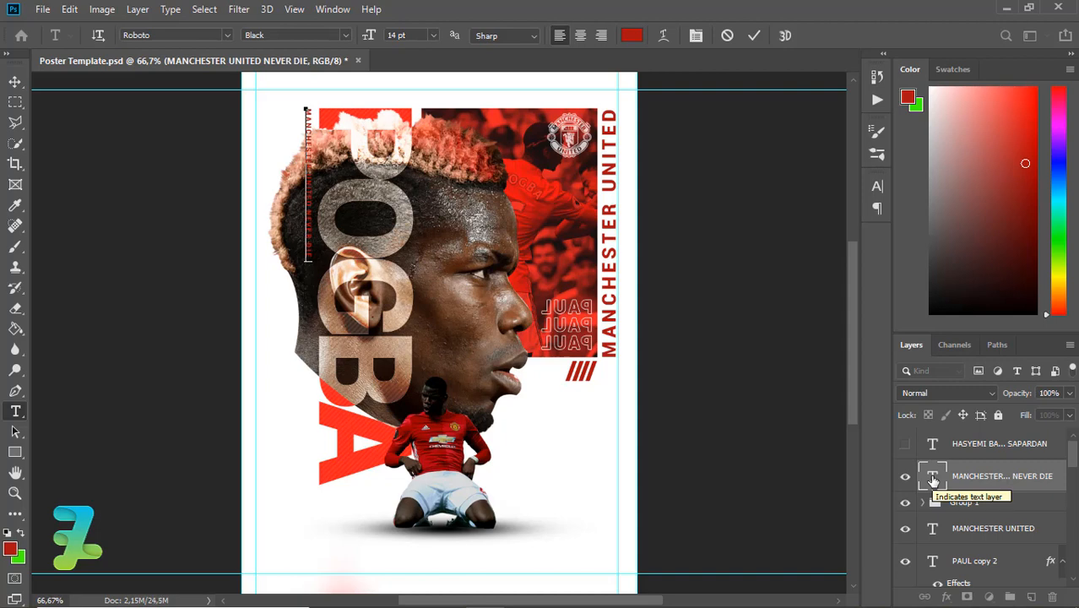
key(ctrl)
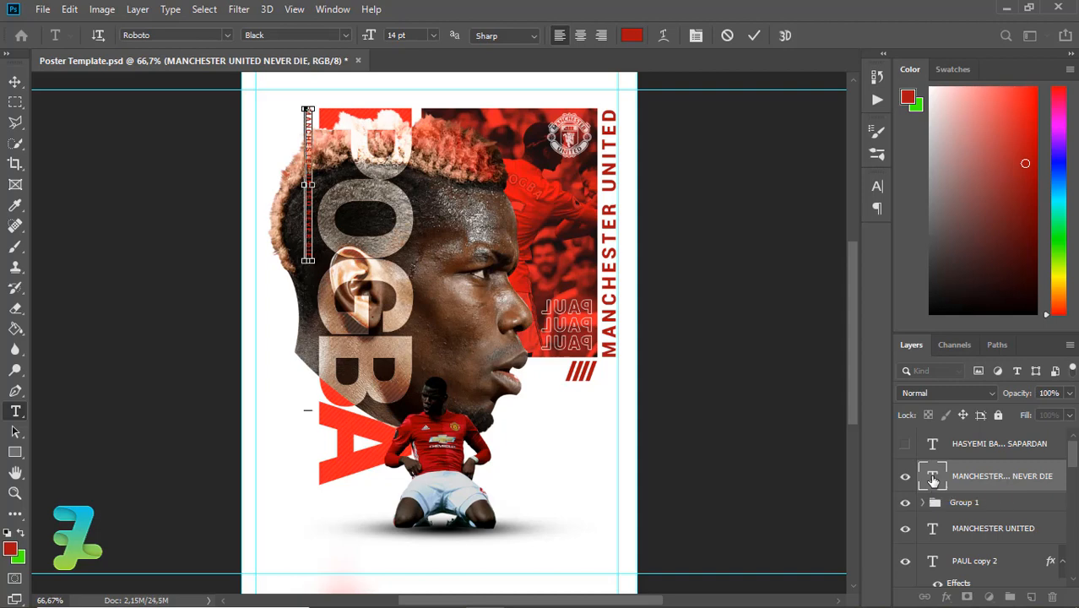
text(MANCHESTER UNITED NEVER DIE)
text(MANCHESTER UNITED NEVER DIE)
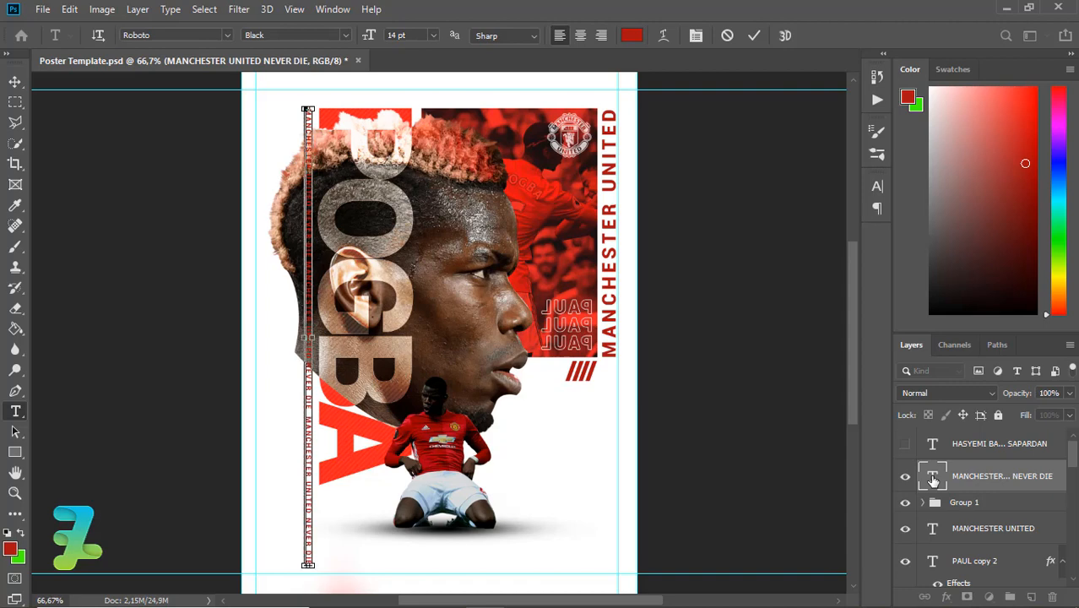
Step: Set the tracking of the repeated MANCHESTER UNITED NEVER DIE text to 60 so it spans the POGBA lettering's height
double_click(933, 480)
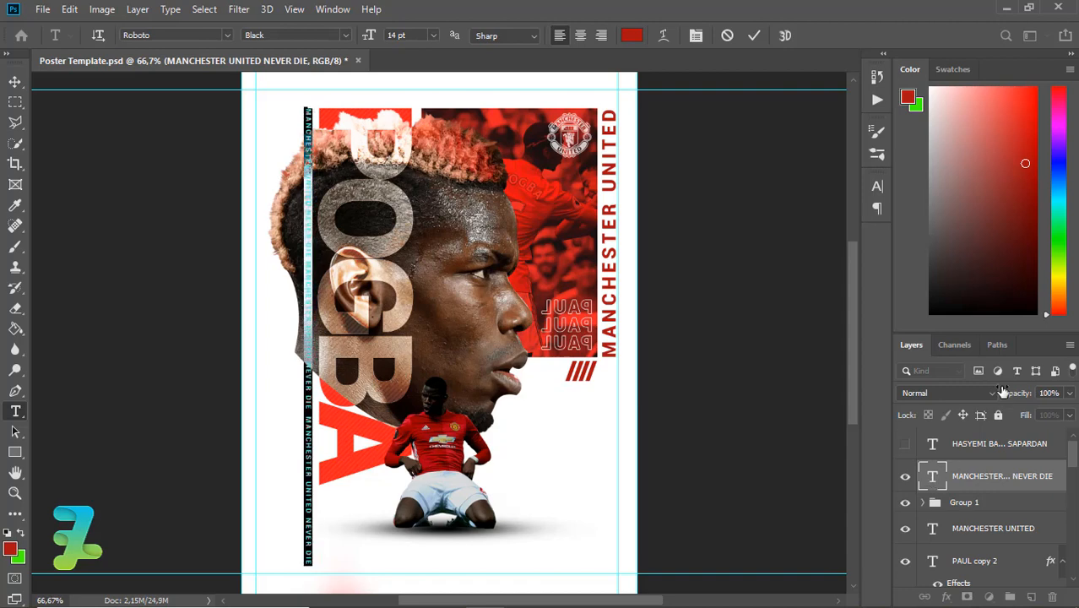
click(696, 35)
drag(789, 244, 788, 244)
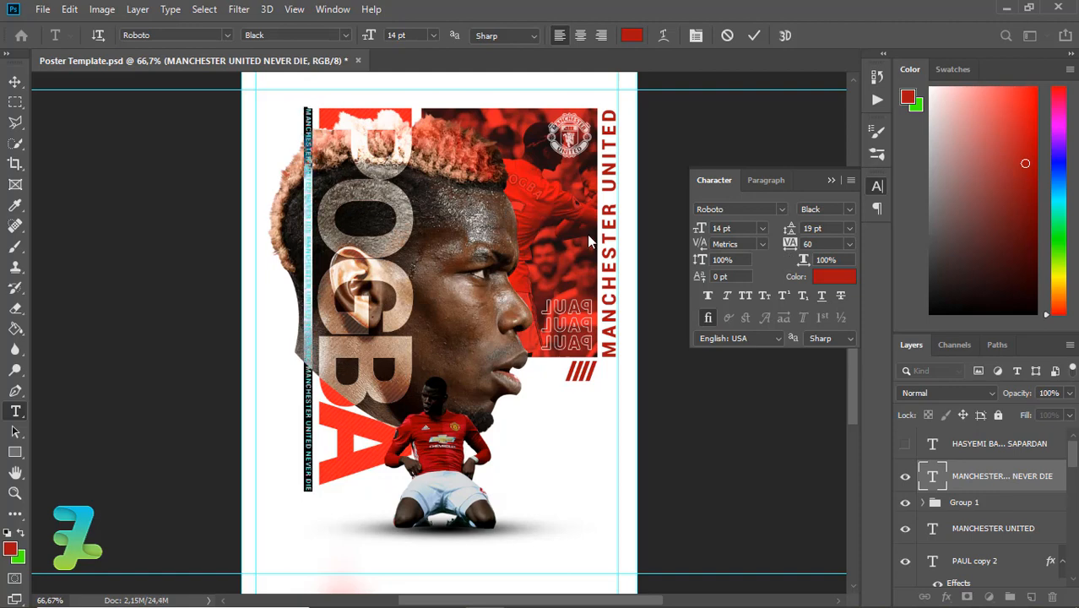
drag(790, 245, 790, 244)
click(15, 84)
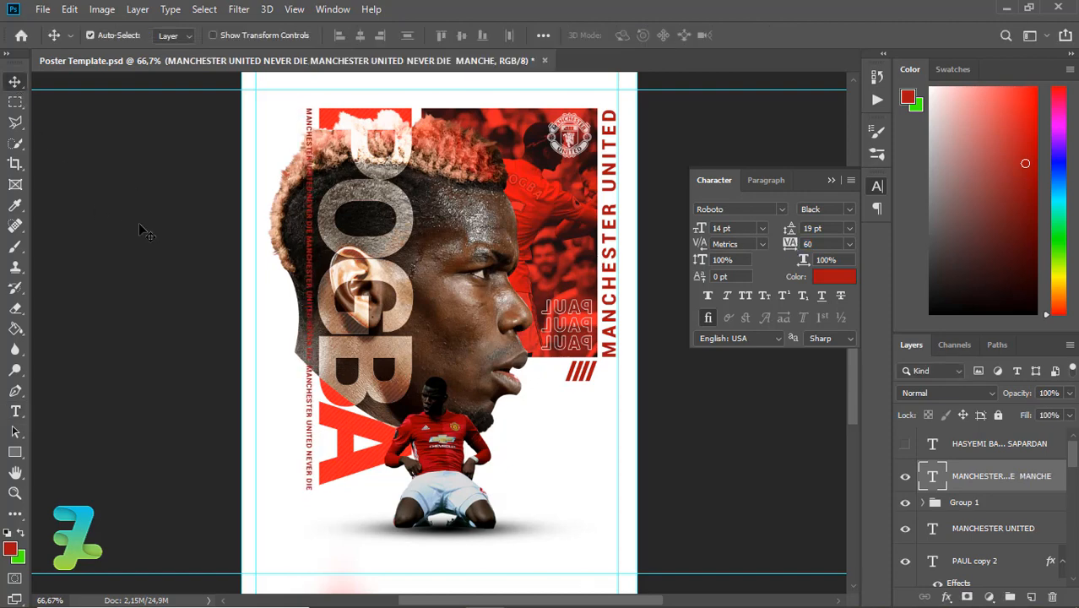
Step: Convert the masked head cutout layer, Layer 3, to a smart object
click(470, 364)
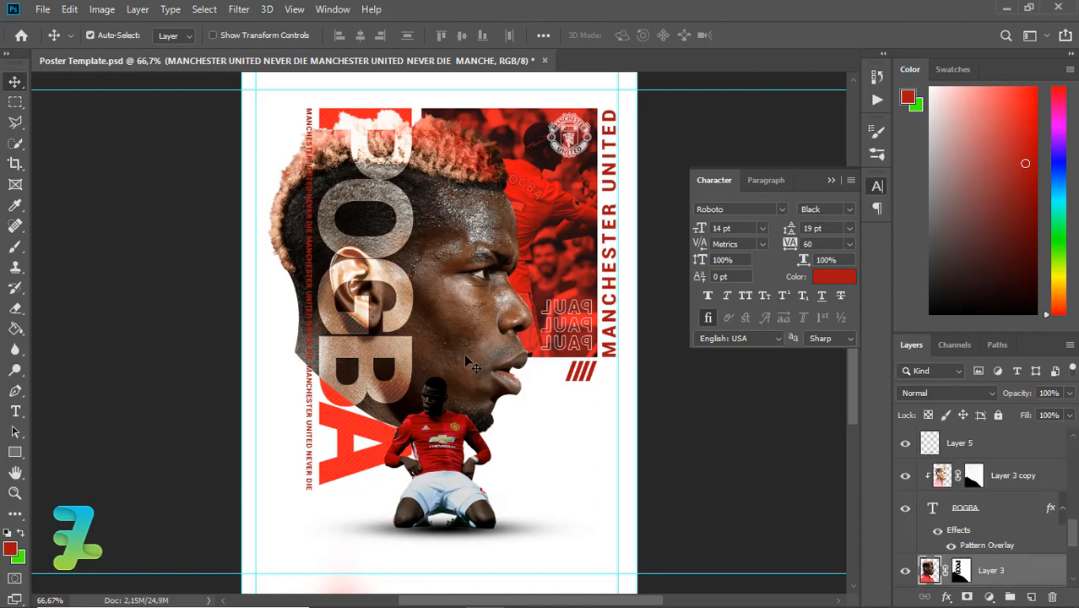
ctrl+click(928, 571)
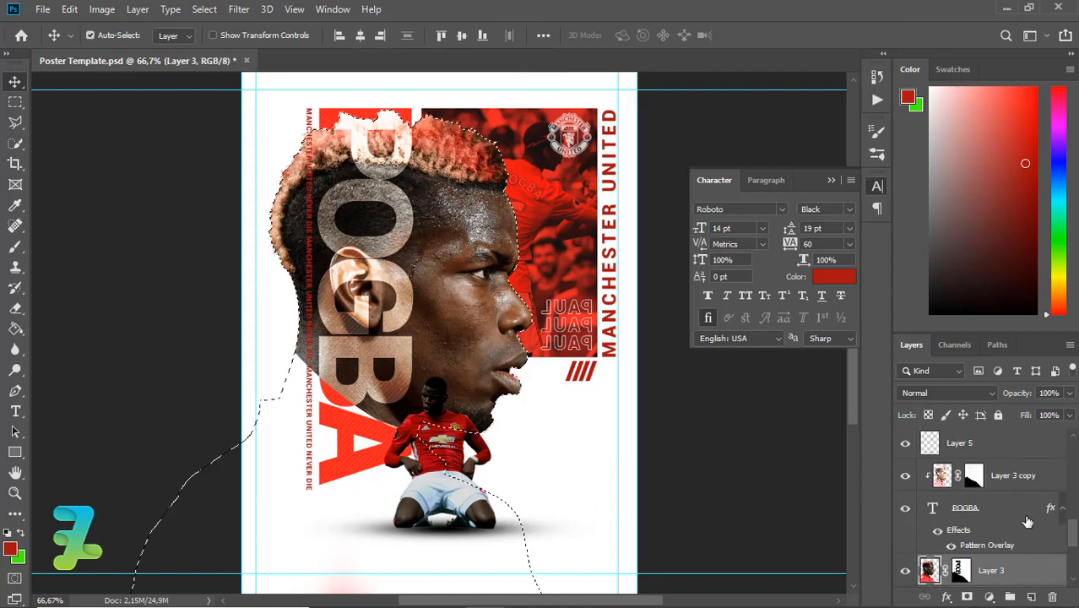
mouse_move(1070, 527)
mouse_down()
mouse_move(1068, 471)
mouse_move(1071, 564)
mouse_move(1062, 437)
mouse_move(1075, 452)
mouse_move(1068, 540)
mouse_up()
key(ctrl+d)
right_click(1011, 469)
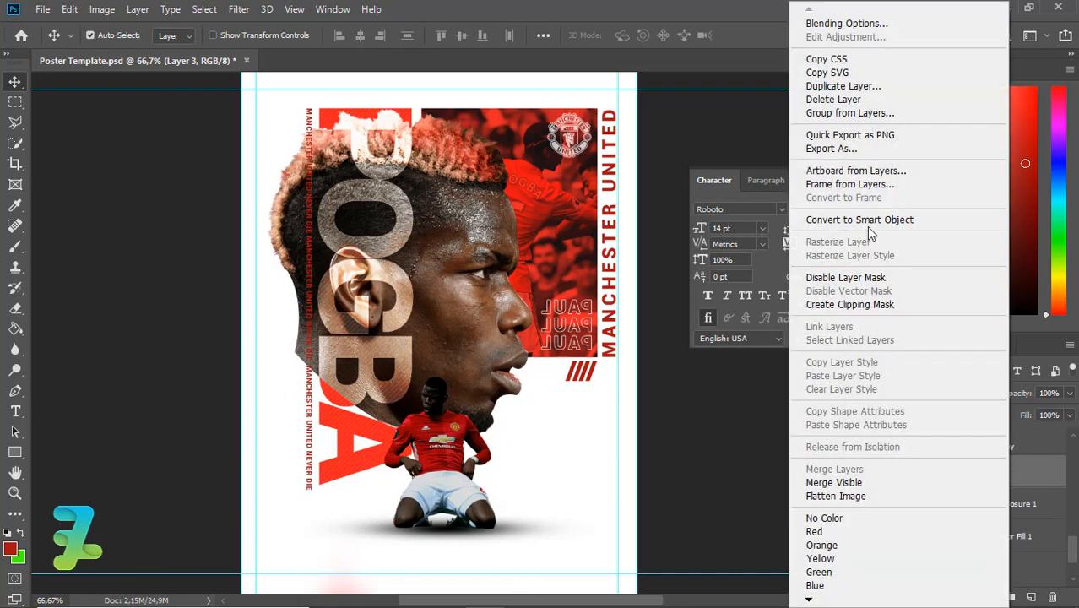
click(865, 221)
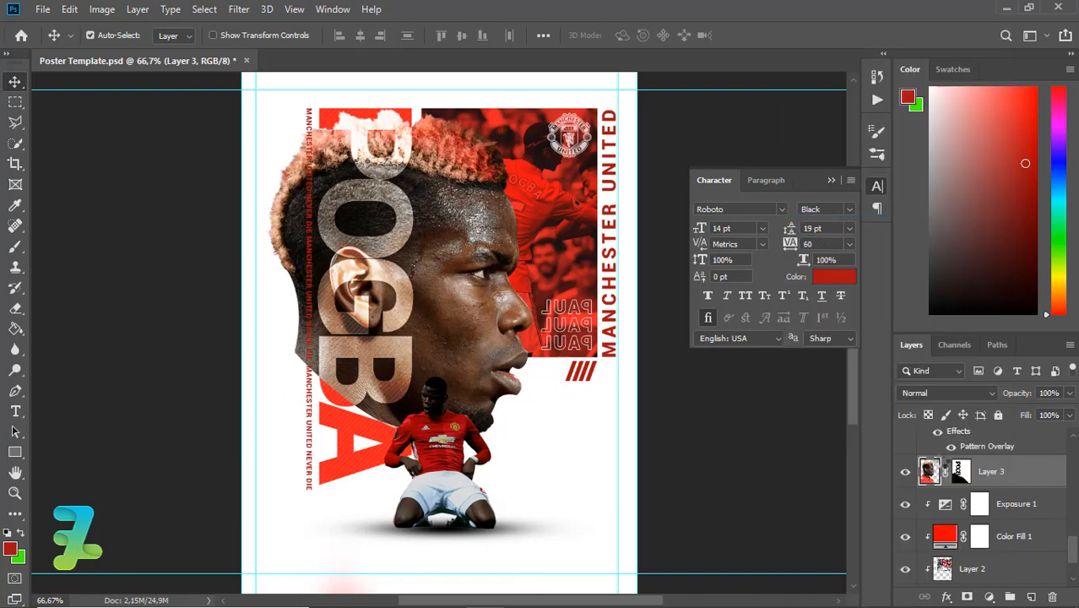
Step: Mask the repeated MANCHESTER UNITED NEVER DIE text layer with the outline of the head cutout, Layer 3
ctrl+click(928, 470)
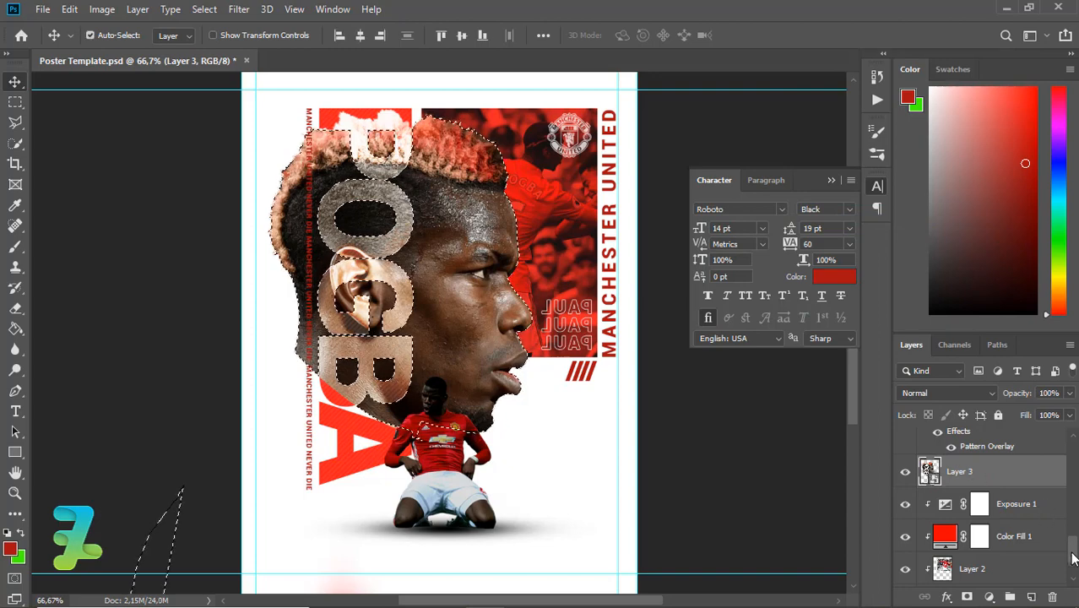
drag(1072, 549, 1074, 422)
click(931, 488)
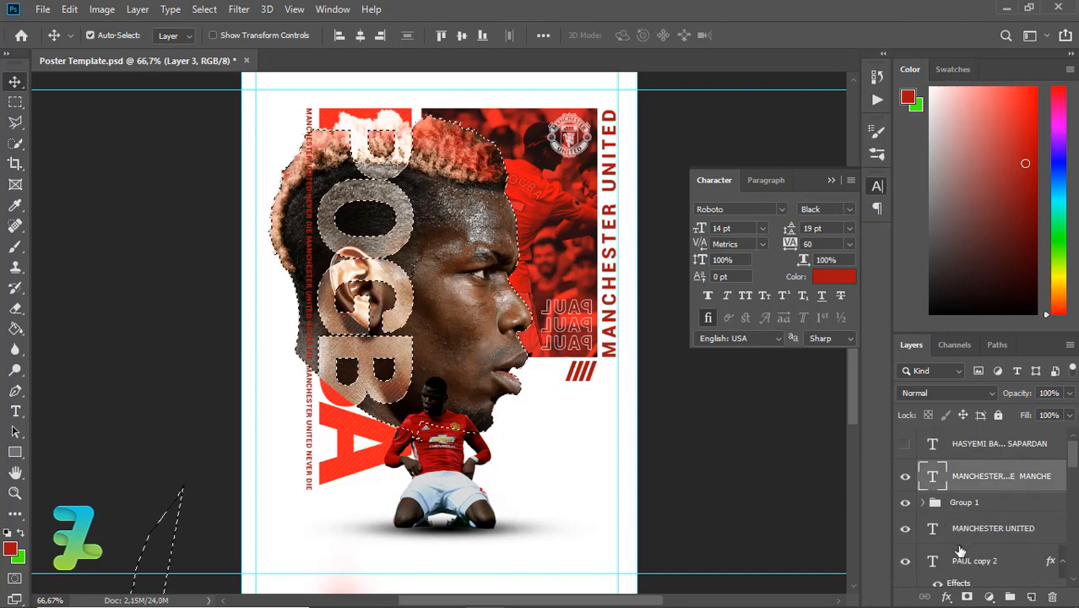
click(967, 596)
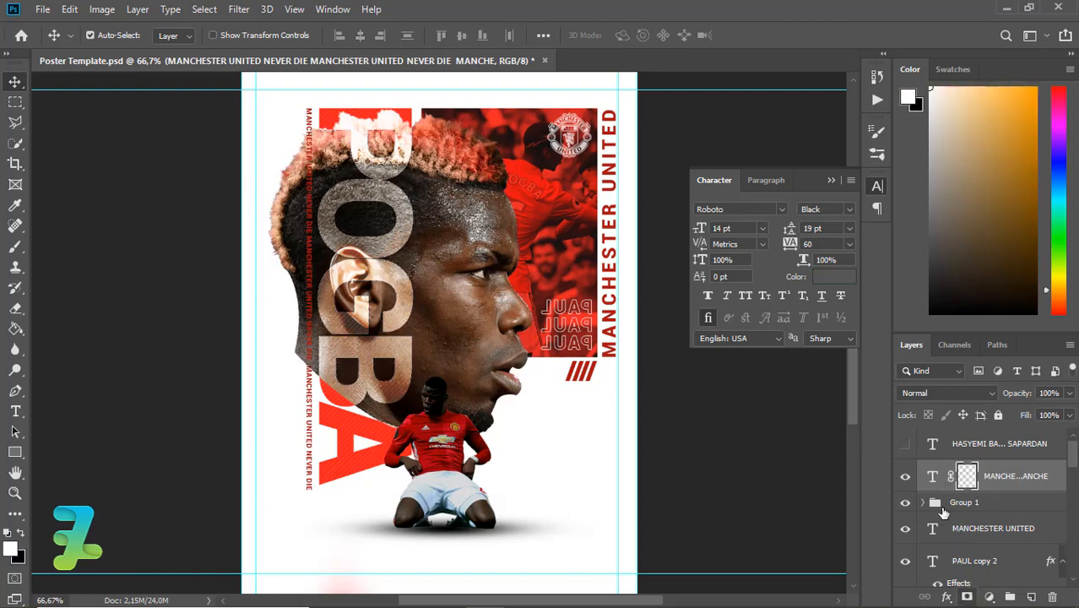
Step: Duplicate the masked vertical text layer, place the copy beneath the original and delete the copy's layer mask
click(931, 475)
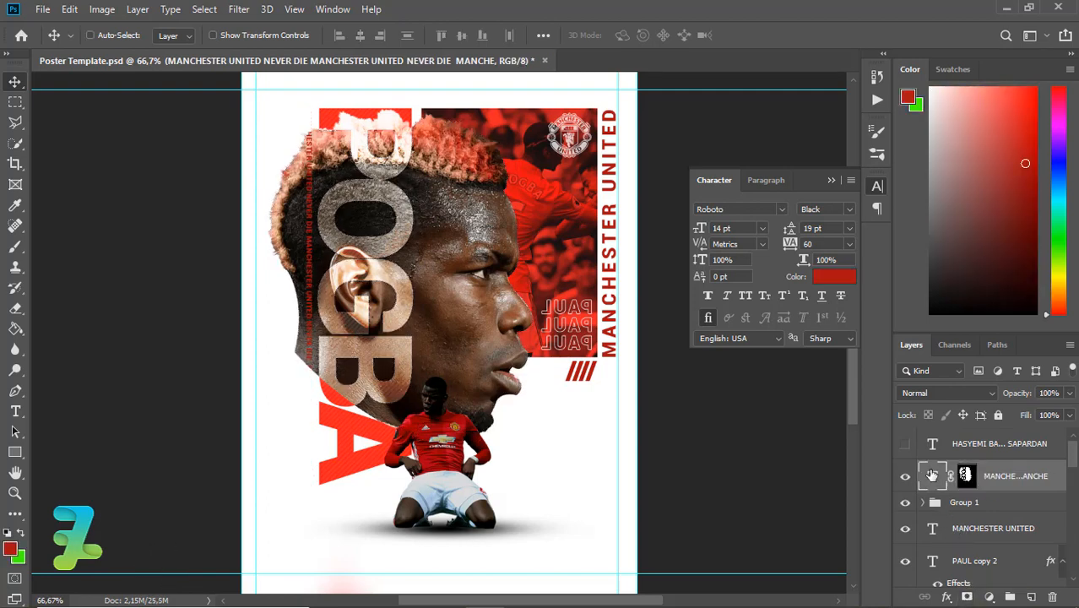
key(ctrl+j)
drag(931, 475, 939, 522)
right_click(966, 506)
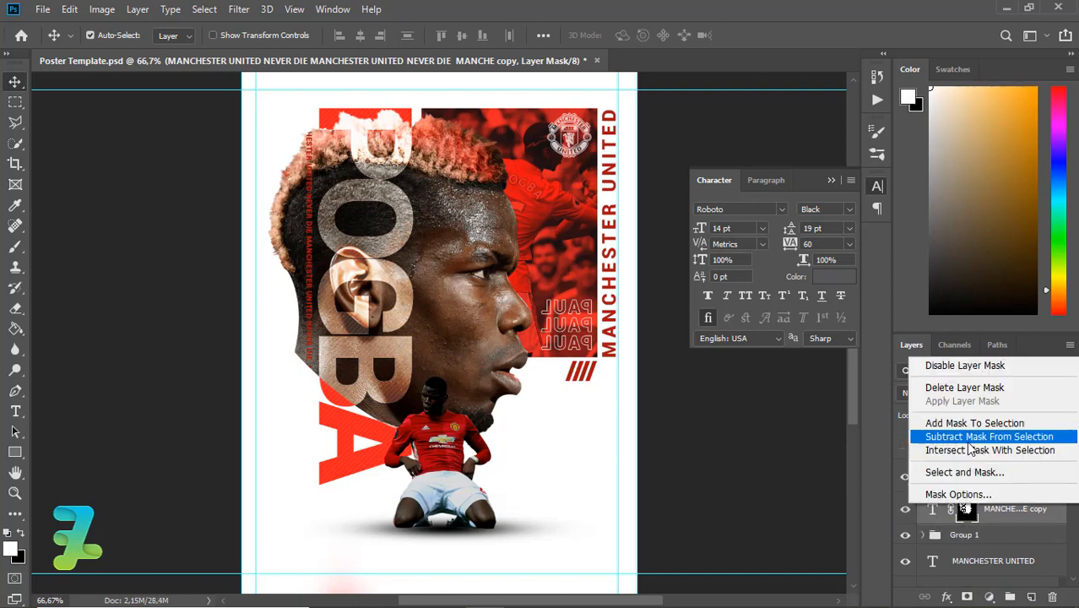
click(963, 386)
Step: Recolour the masked MANCHESTER UNITED NEVER DIE text white (ffffff) so the part over the head contrasts
double_click(934, 479)
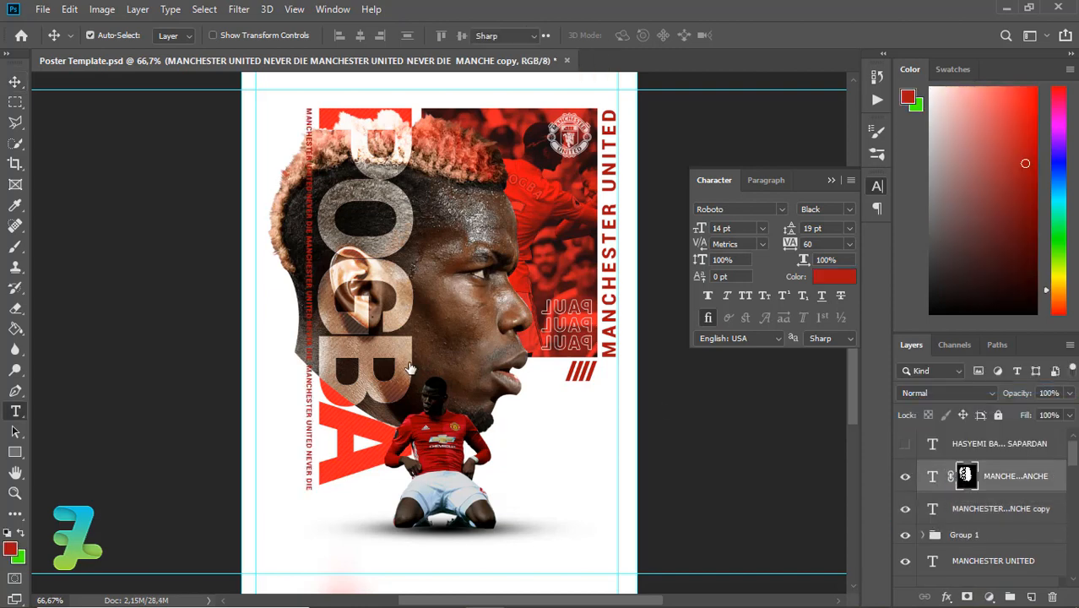
click(10, 549)
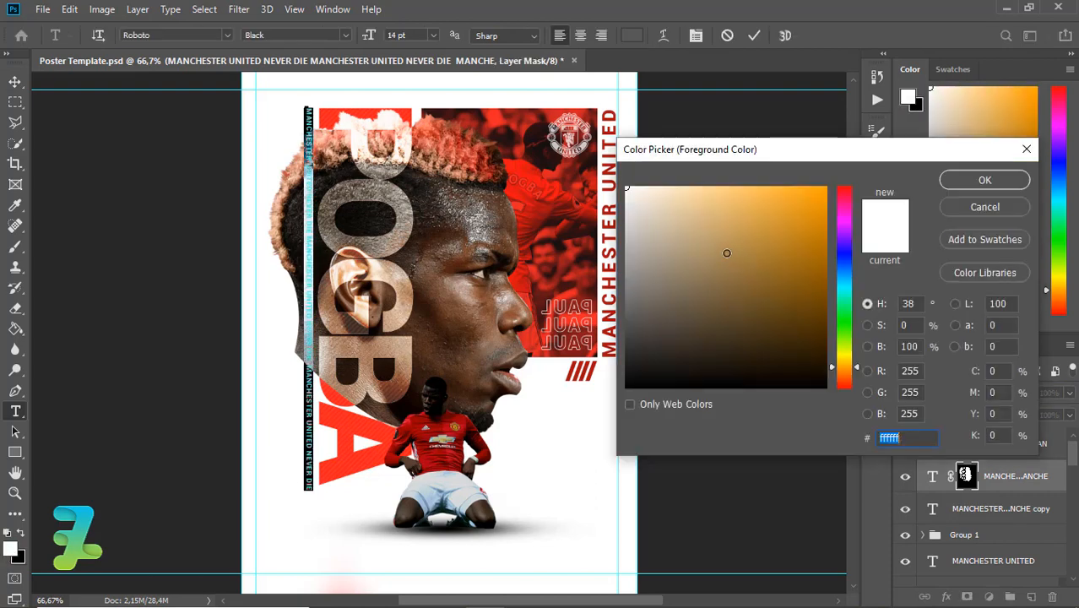
drag(727, 253, 602, 162)
click(979, 181)
click(16, 82)
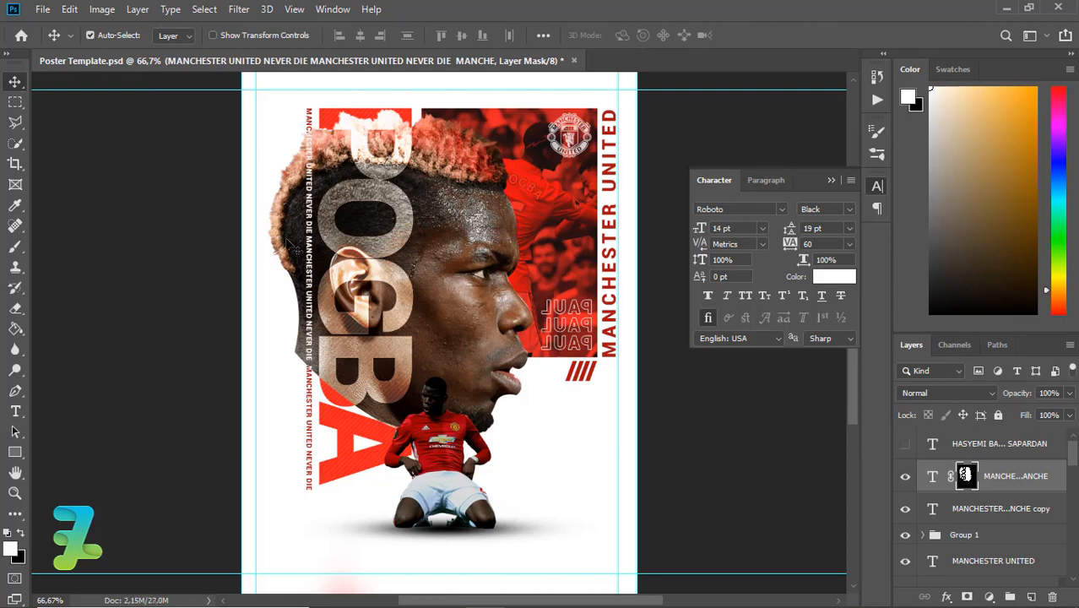
key(ctrl)
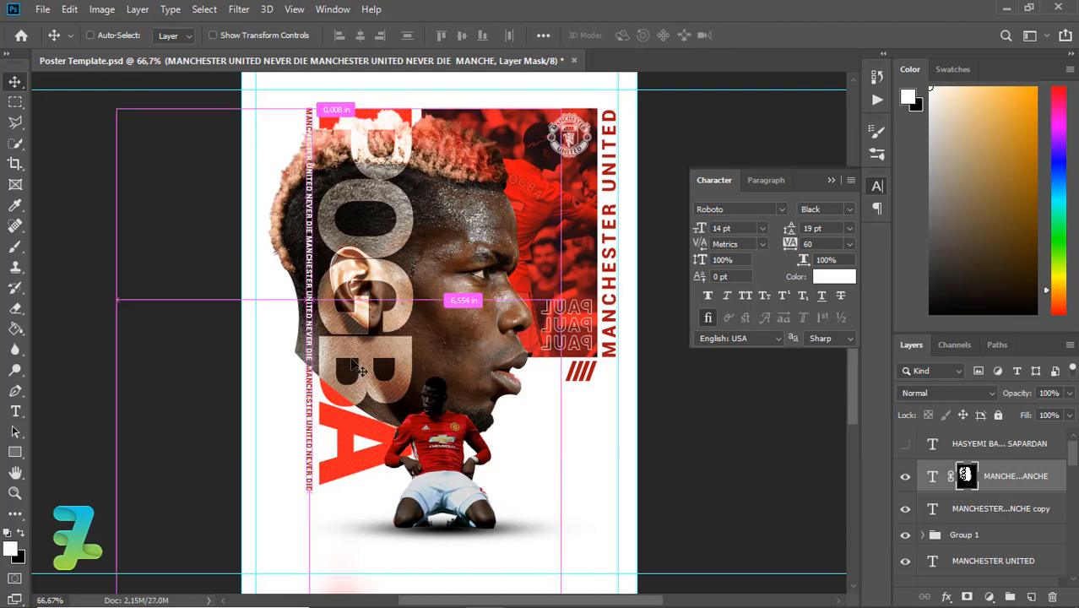
key(ctrl+minus)
key(ctrl+plus)
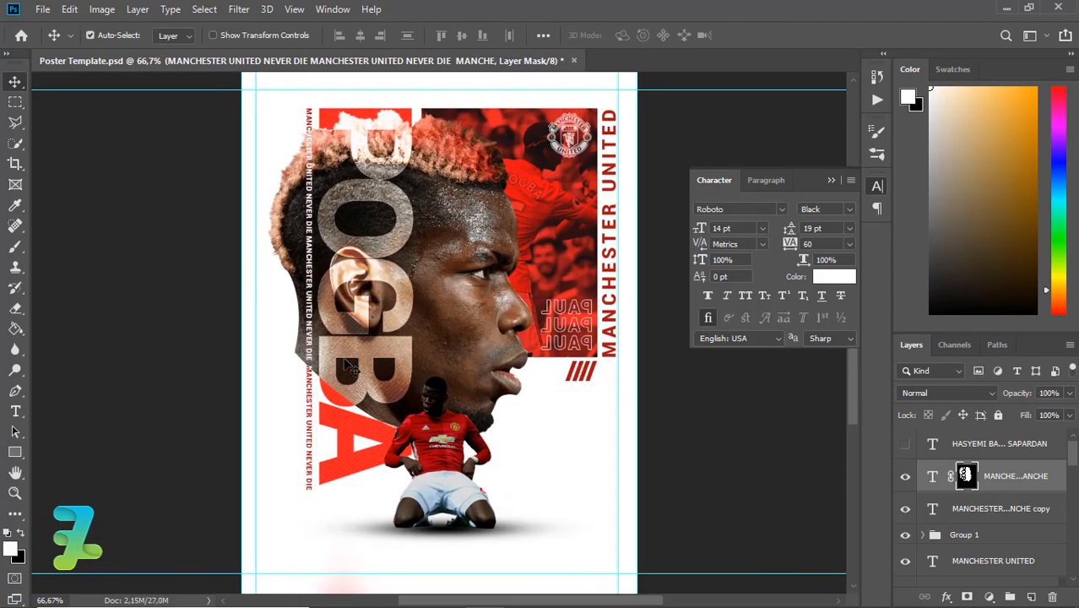
Step: Set the Rectangle tool's fill colour to black (000000)
click(14, 452)
click(11, 547)
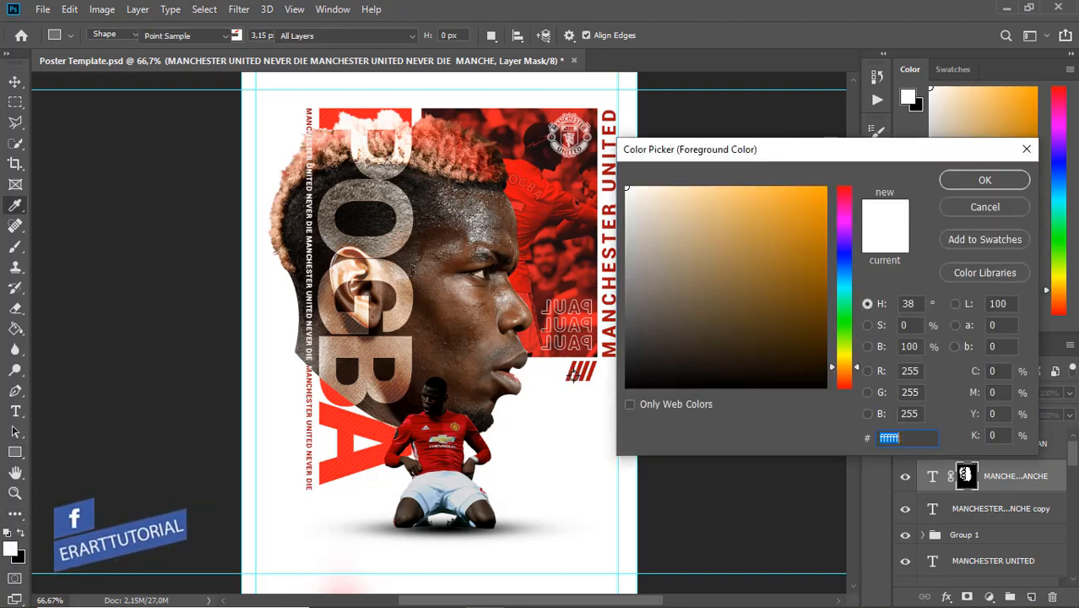
text(000000)
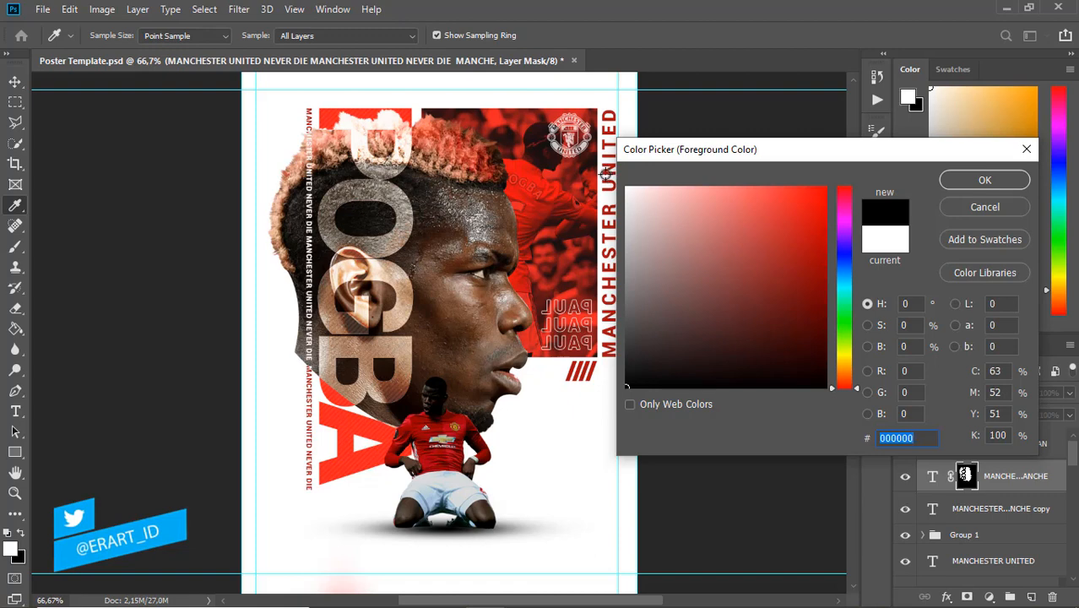
key(ctrl+plus)
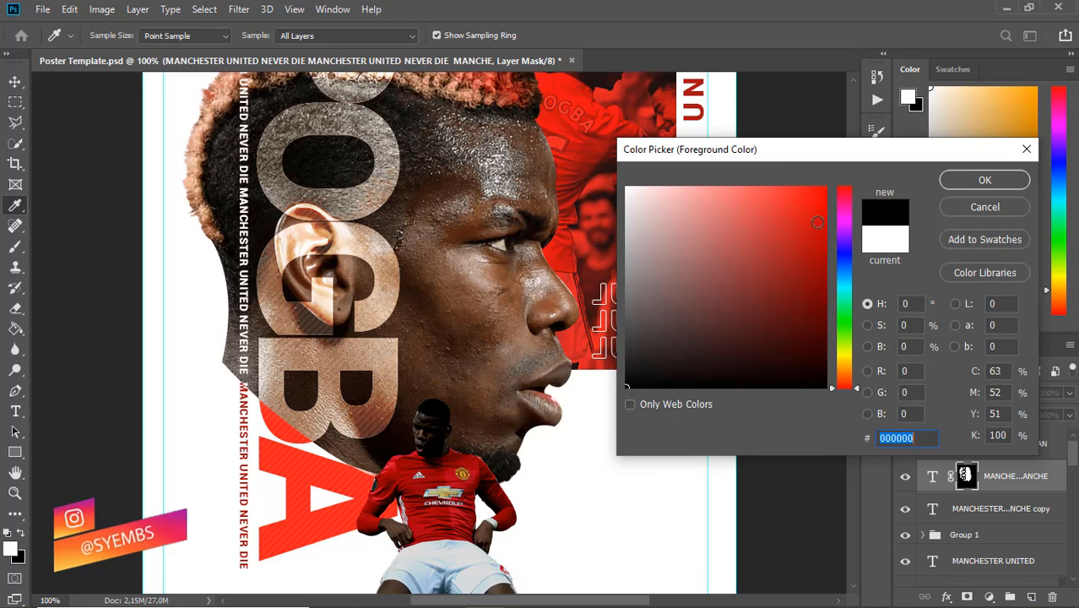
click(945, 188)
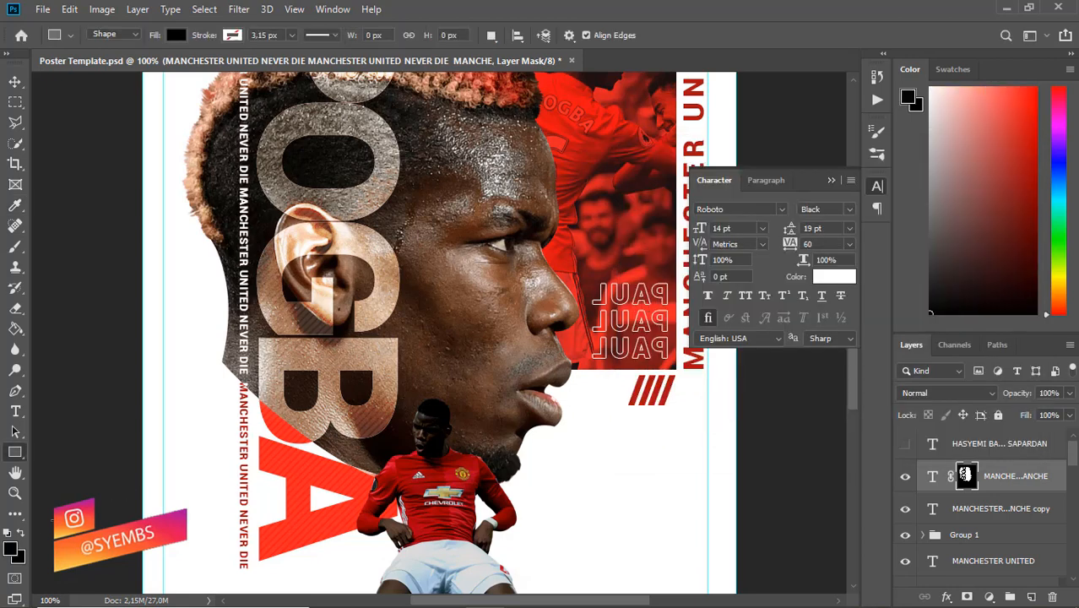
Step: Draw a small dark red rectangle about 19 by 3 px in the white margin beside the vertical text
click(13, 549)
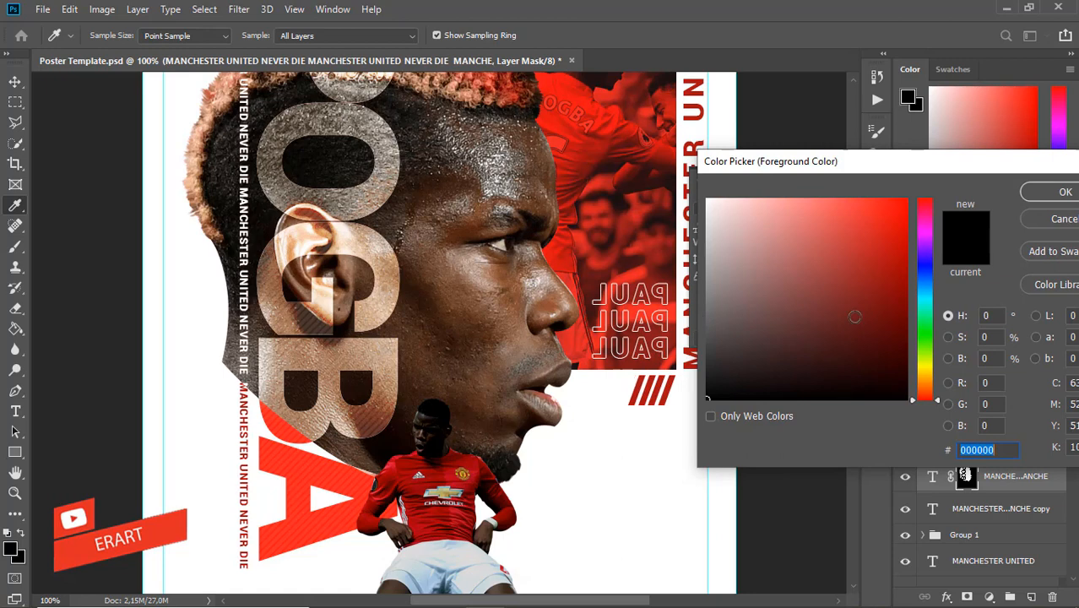
click(867, 276)
click(1064, 191)
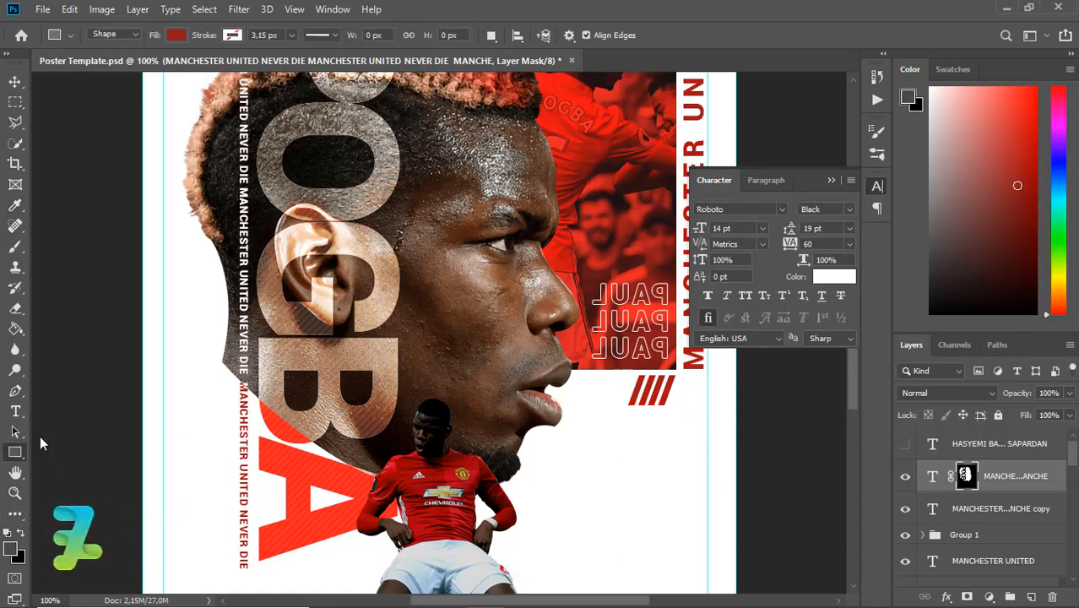
drag(185, 417, 200, 419)
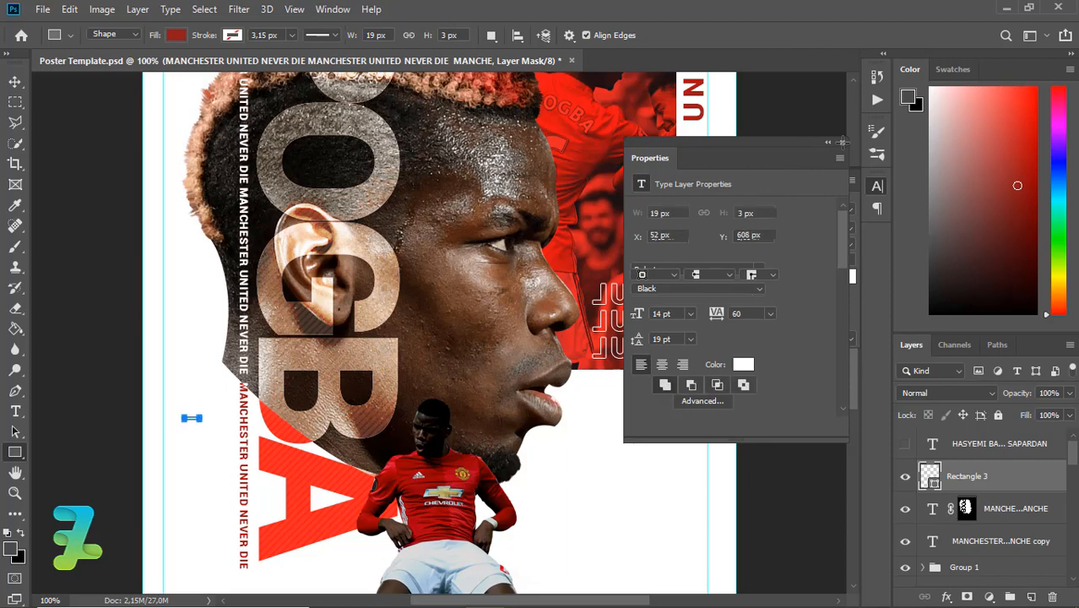
click(843, 143)
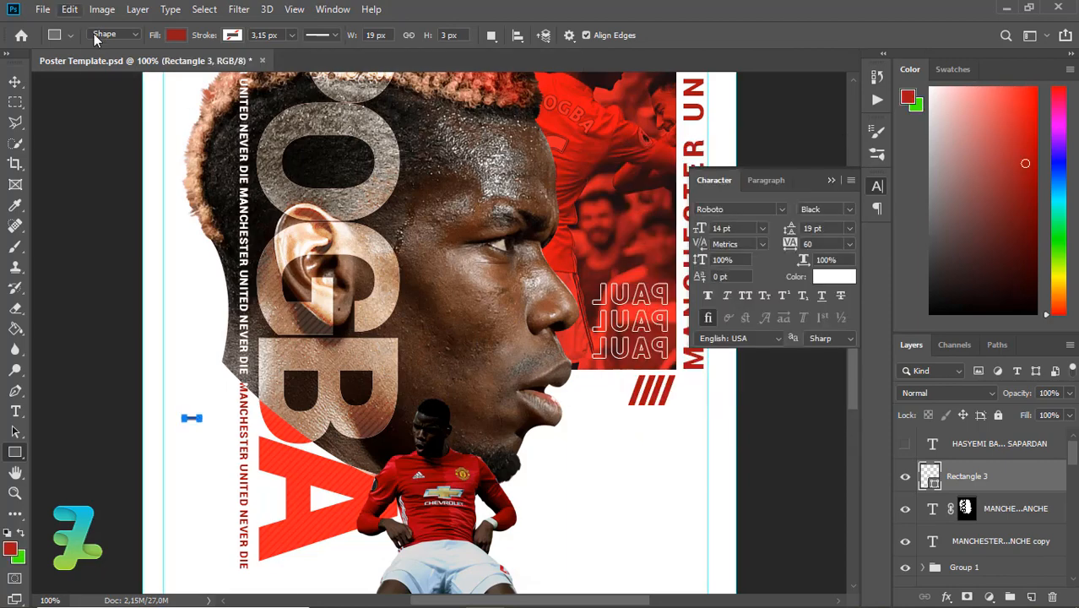
Step: Skew the small red rectangle vertically by about 19° so it becomes a slanted bar
click(69, 10)
mouse_move(127, 366)
click(320, 452)
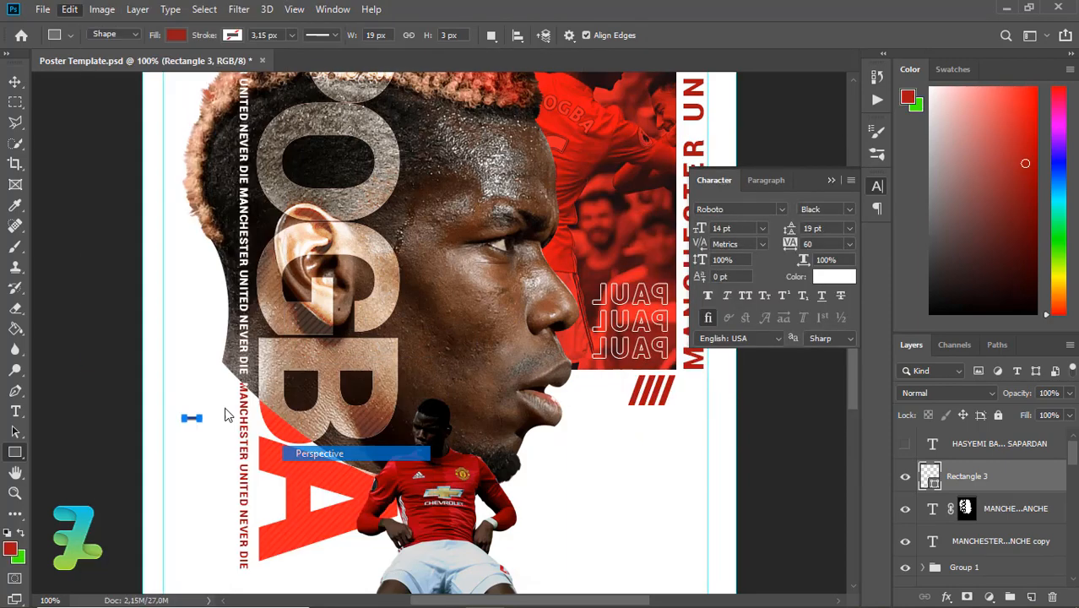
key(ctrl+plus)
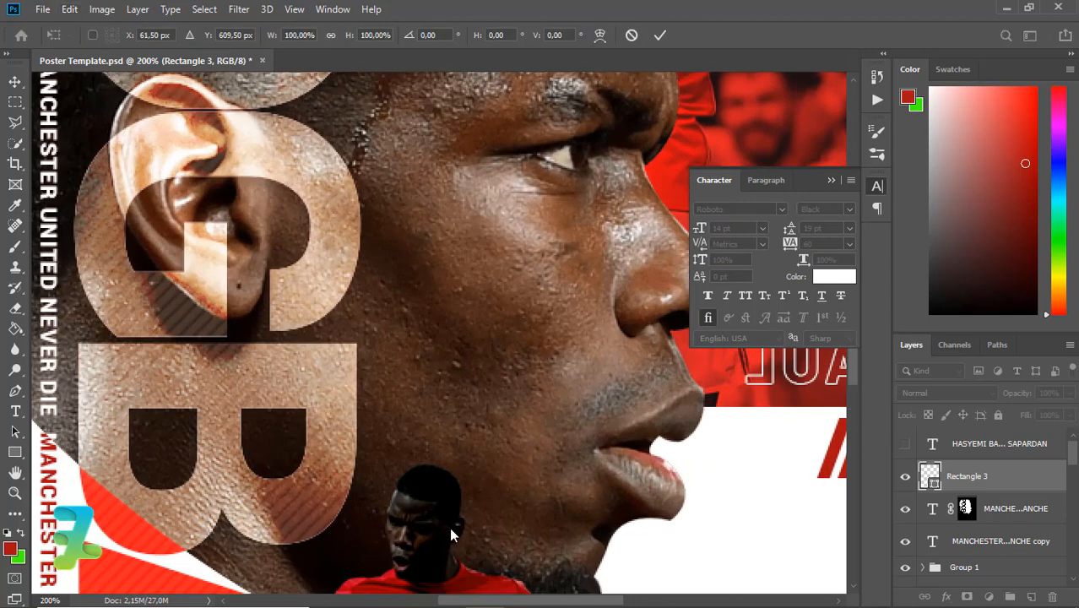
drag(521, 605, 420, 547)
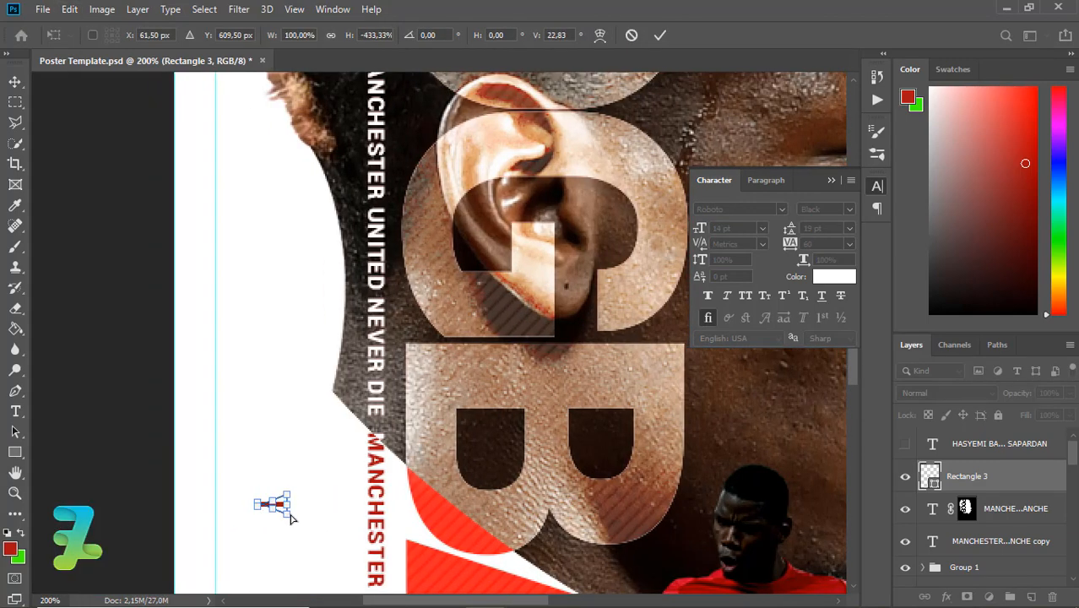
key(ctrl+plus)
drag(855, 386, 861, 408)
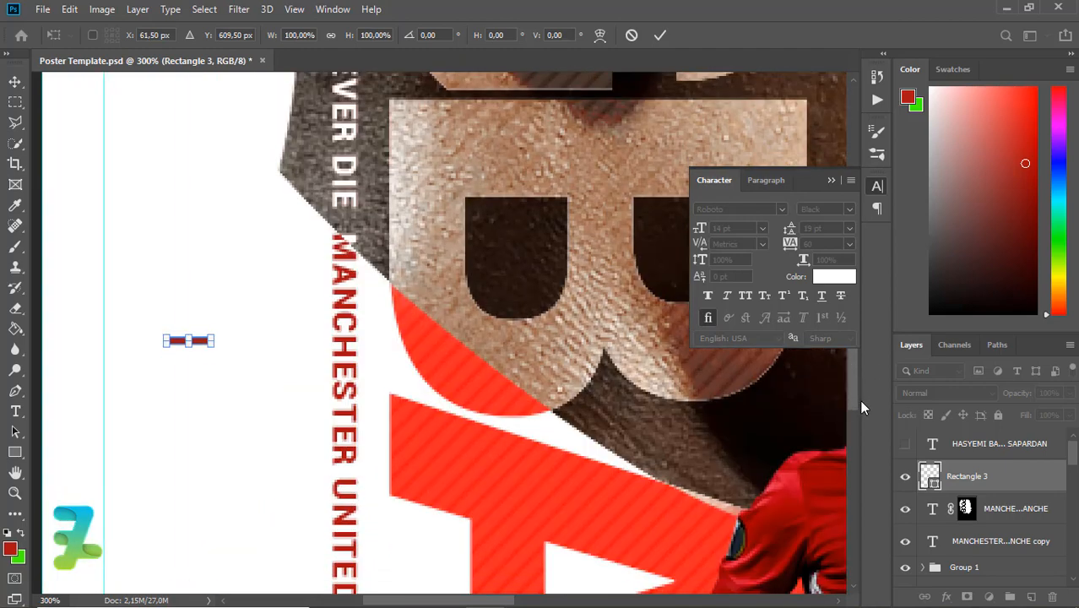
drag(212, 341, 212, 357)
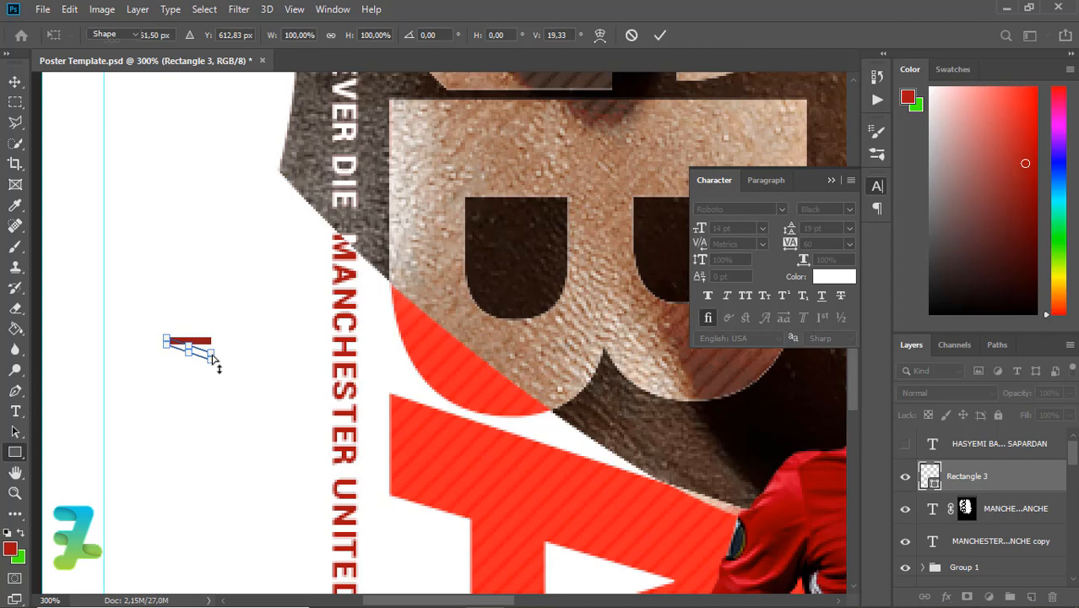
key(Return)
key(Return)
key(ctrl+minus)
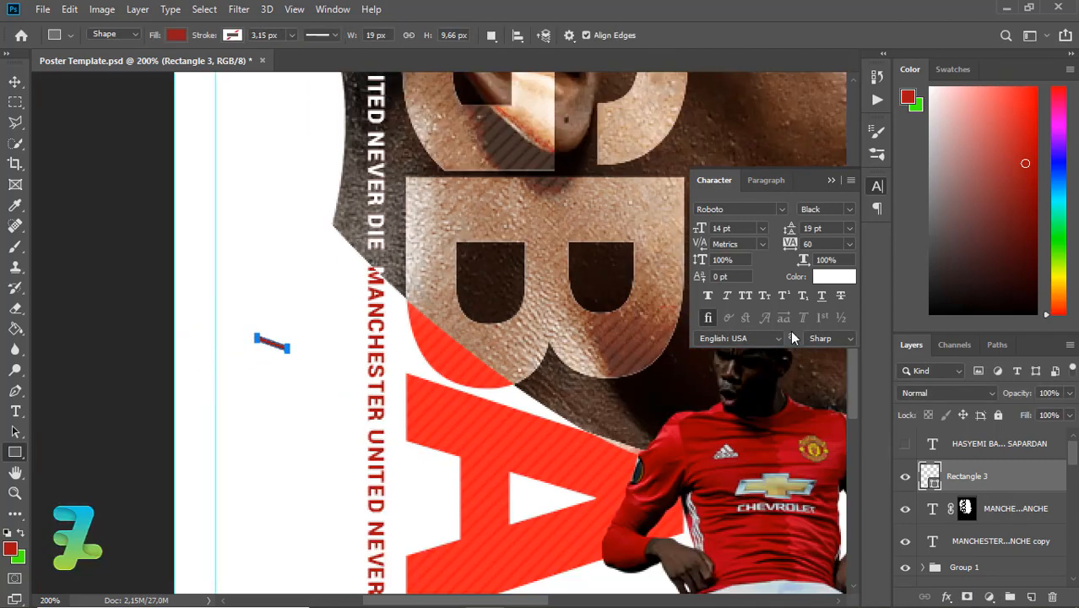
Step: Move the slanted red bar just left of the lower end of the MANCHESTER UNITED NEVER DIE text
drag(856, 388, 855, 413)
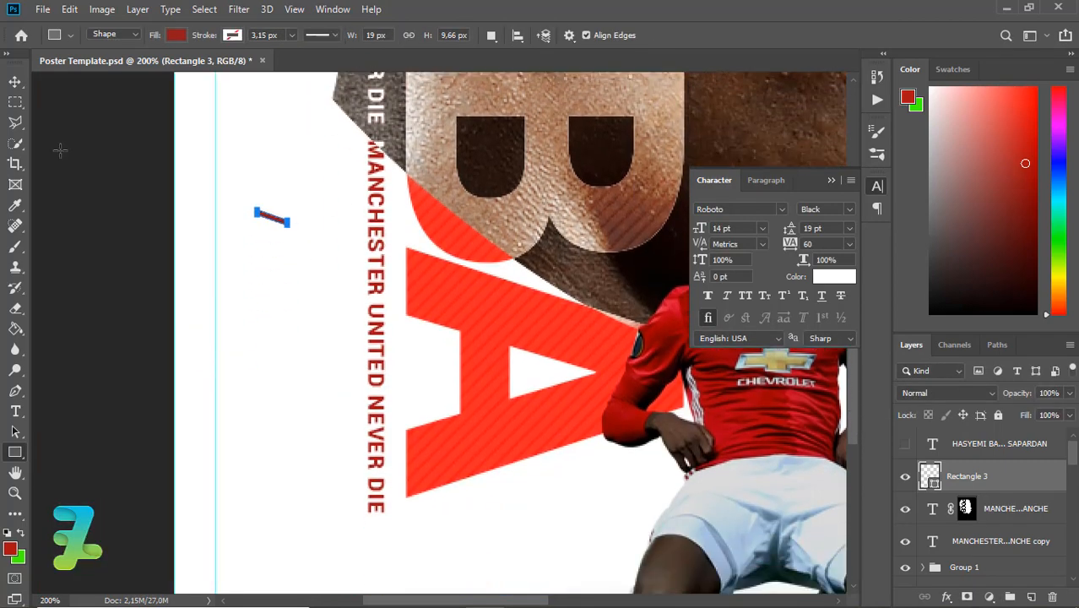
click(16, 82)
drag(272, 219, 337, 503)
Step: Duplicate the slanted bar five times upward with even 0.333 in gaps, forming a column beside the vertical text
key(ctrl+j)
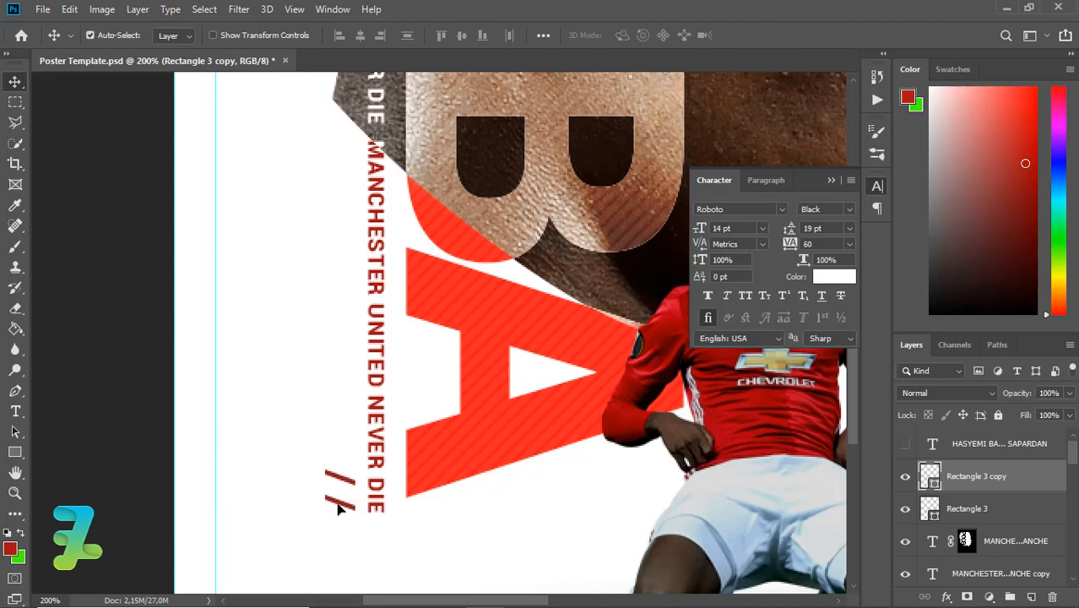
key(Down)
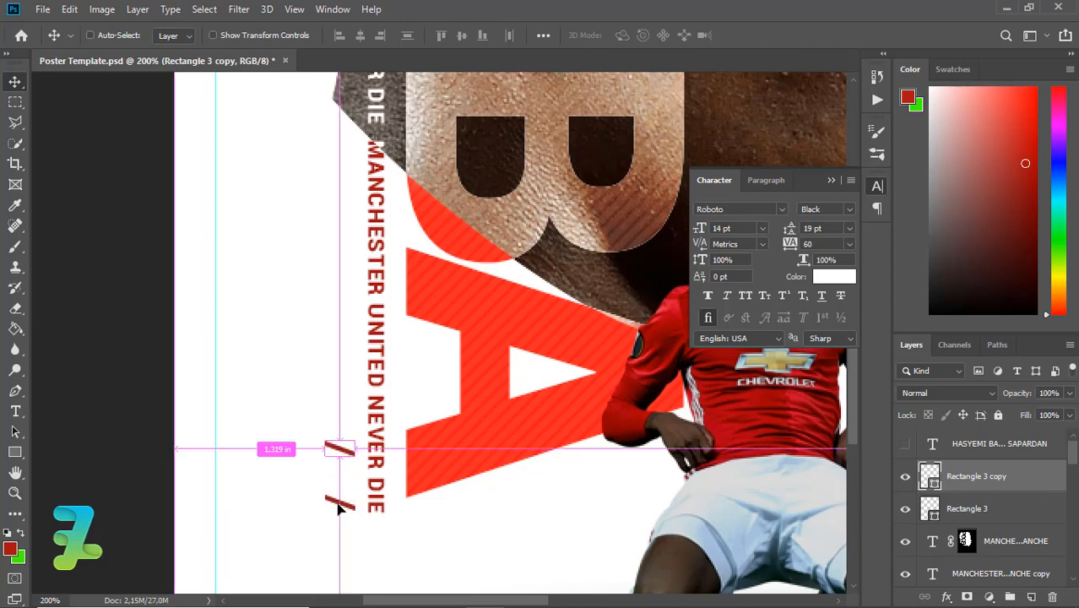
key(ctrl+j)
drag(336, 444, 342, 240)
key(ctrl+j)
key(ctrl+j)
scroll(342, 241, down, 4)
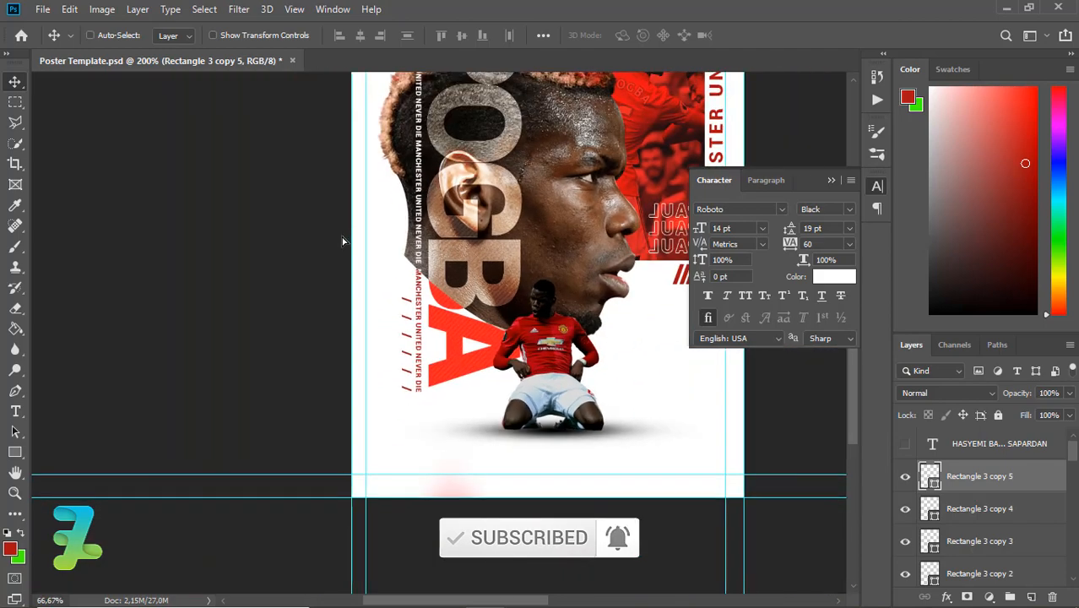
scroll(342, 241, up, 1)
scroll(342, 240, up, 1)
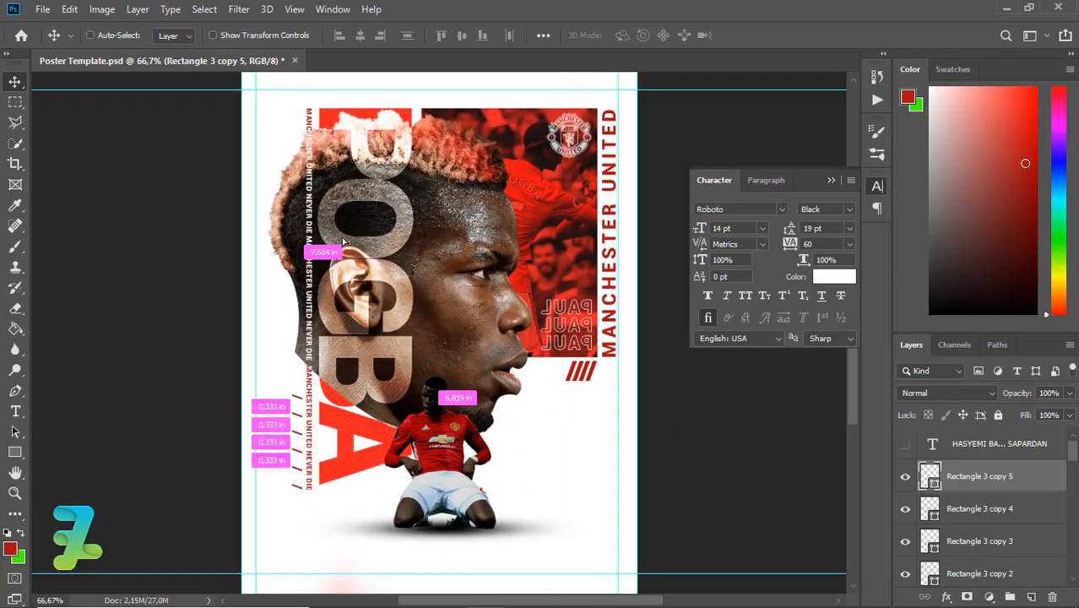
scroll(342, 241, down, 1)
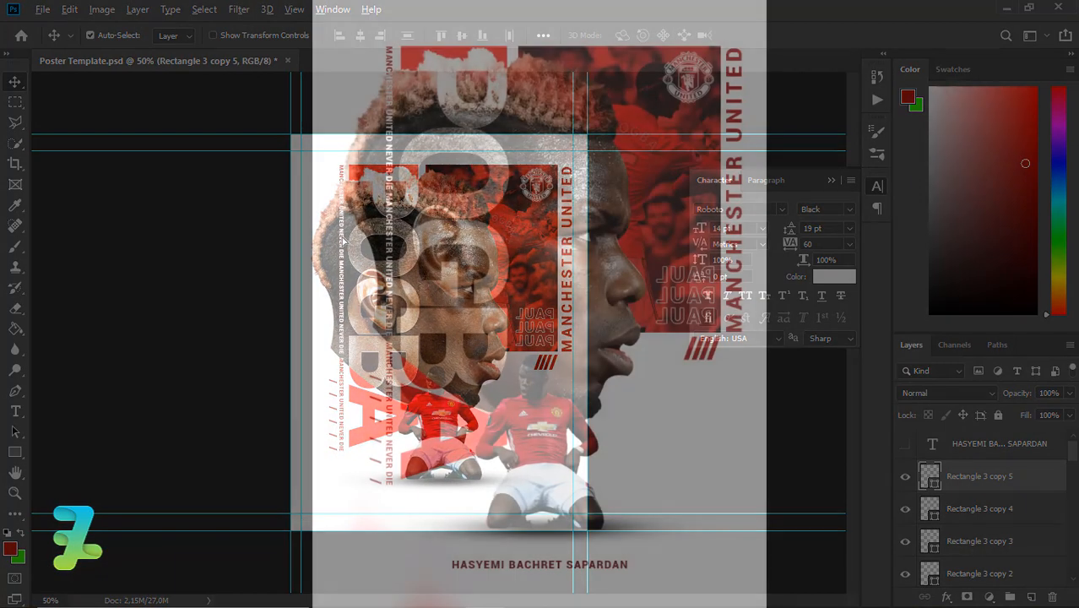